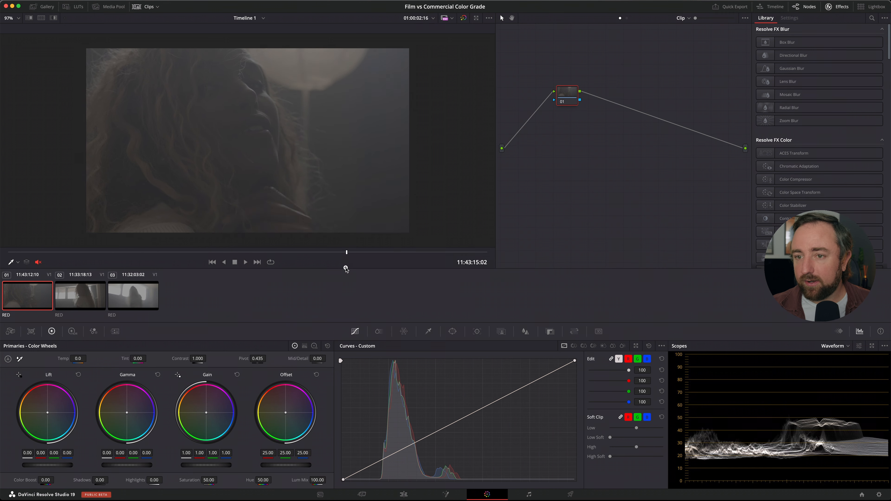
Step: Apply the Color Space Transform effect to node 01 of the first clip at a frame about two seconds in
{"action": "left_click", "coordinate": [133, 296]}
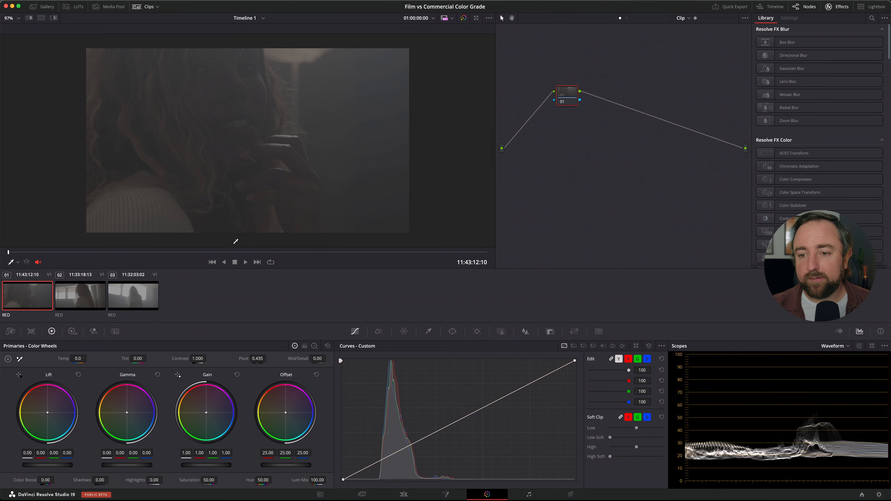
{"action": "left_click_drag", "start_coordinate": [235, 252], "coordinate": [306, 255]}
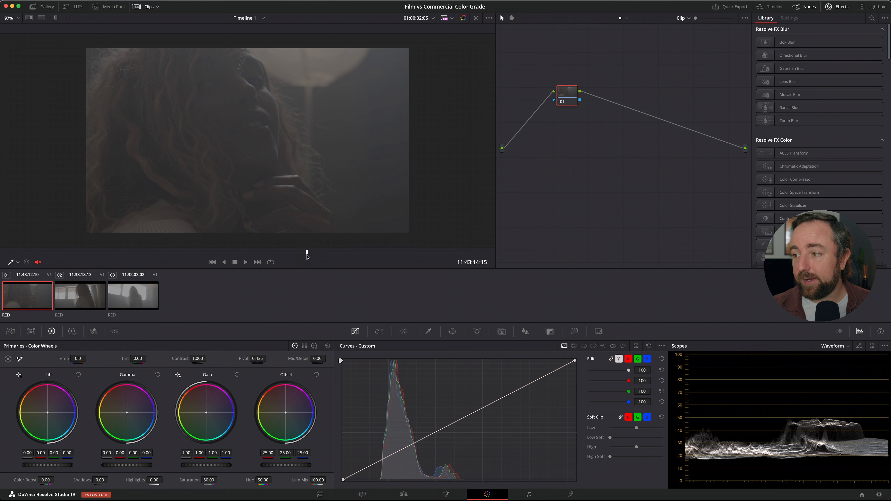
{"action": "left_click_drag", "start_coordinate": [773, 194], "coordinate": [566, 94]}
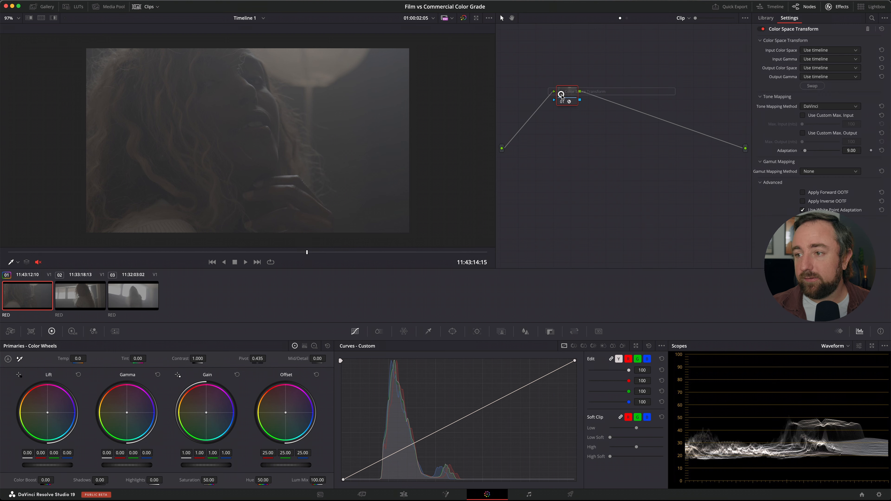
Step: Set the transform's input color space to REDWideGamutRGB and its input gamma to RED Log3G10
{"action": "left_click", "coordinate": [846, 50]}
{"action": "scroll", "coordinate": [837, 94], "scroll_direction": "down", "scroll_amount": 5}
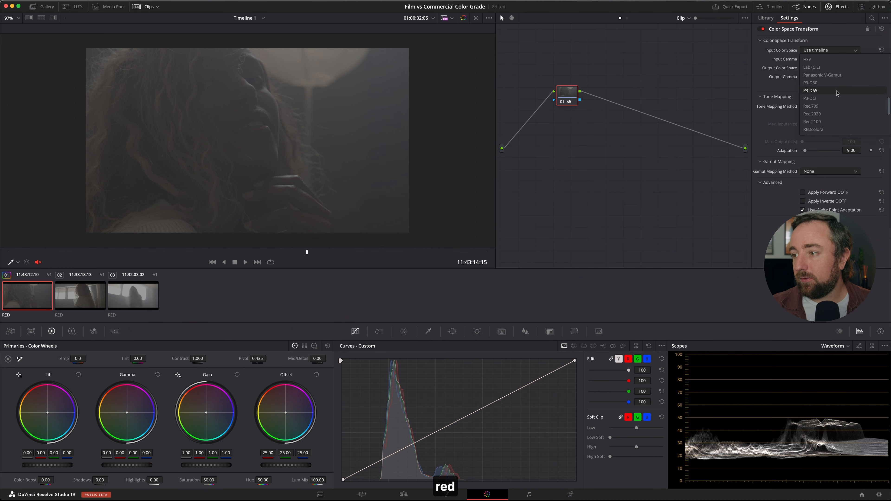
{"action": "left_click", "coordinate": [836, 106]}
{"action": "left_click", "coordinate": [833, 59]}
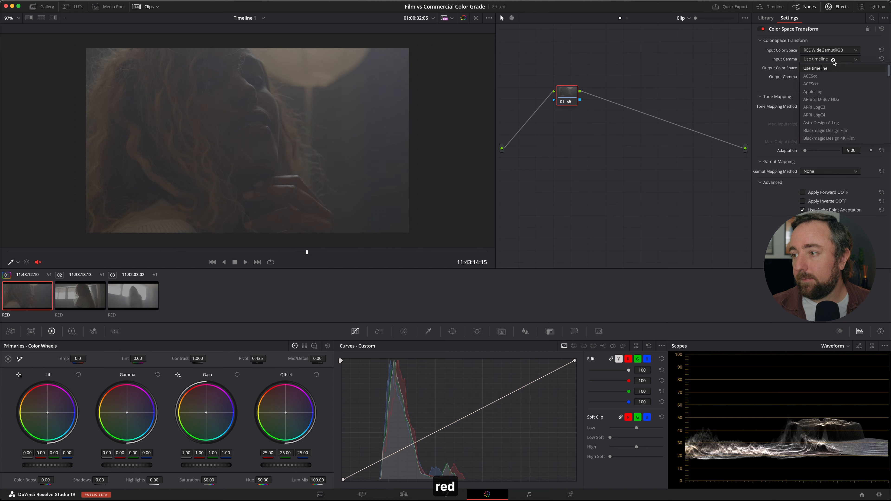
{"action": "scroll", "coordinate": [835, 77], "scroll_direction": "down", "scroll_amount": 4}
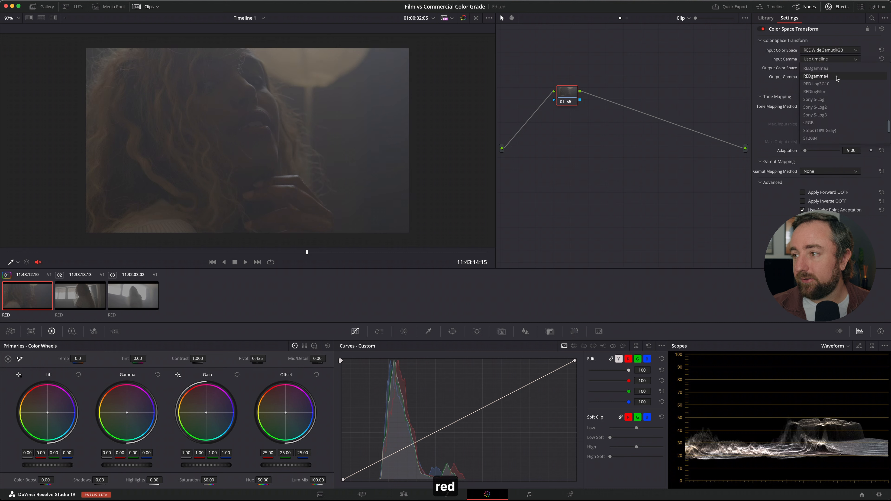
{"action": "left_click", "coordinate": [818, 91]}
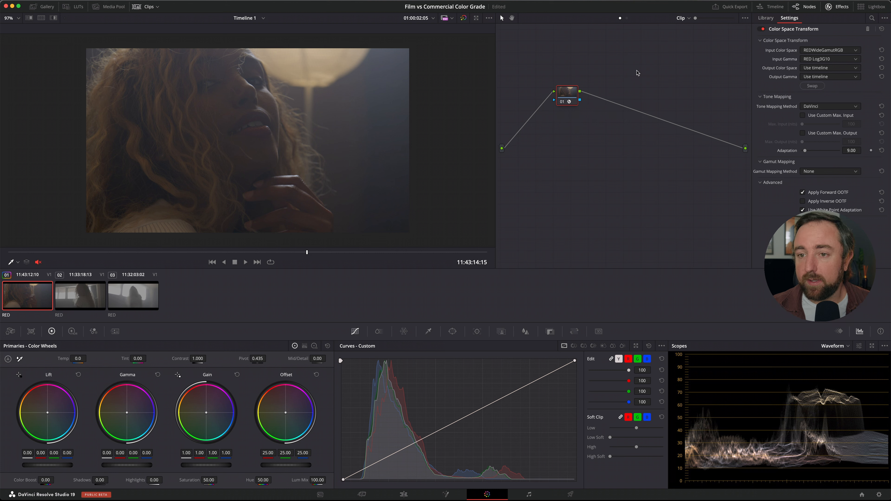
Step: Scrub through the middle of the first clip to examine the transformed image
{"action": "left_click", "coordinate": [348, 251]}
{"action": "left_click_drag", "start_coordinate": [348, 250], "coordinate": [386, 251]}
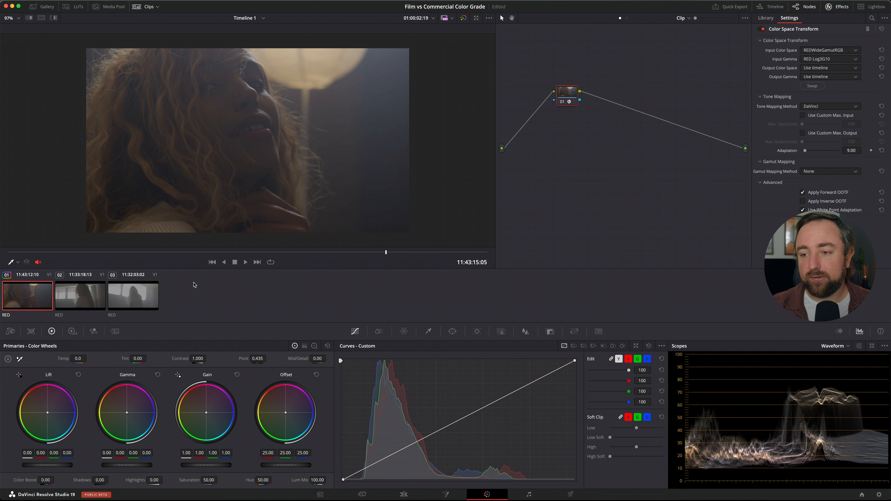
{"action": "left_click_drag", "start_coordinate": [432, 252], "coordinate": [369, 252]}
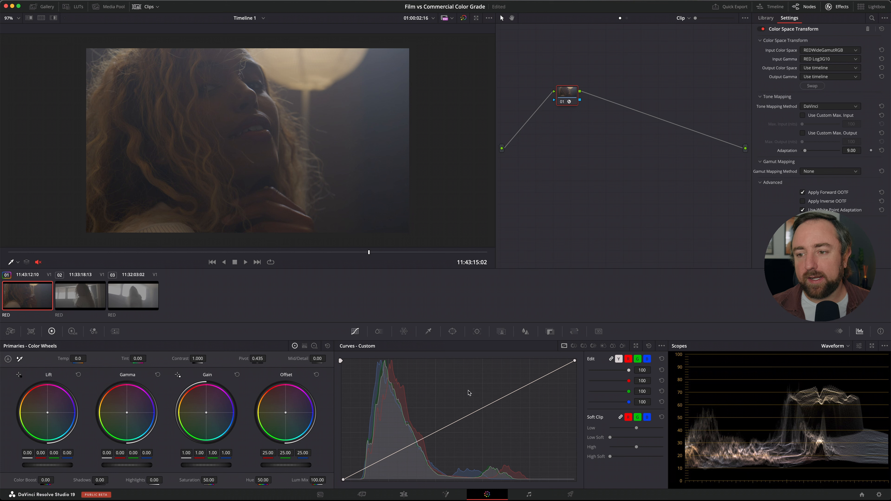
{"action": "left_click_drag", "start_coordinate": [396, 251], "coordinate": [363, 256]}
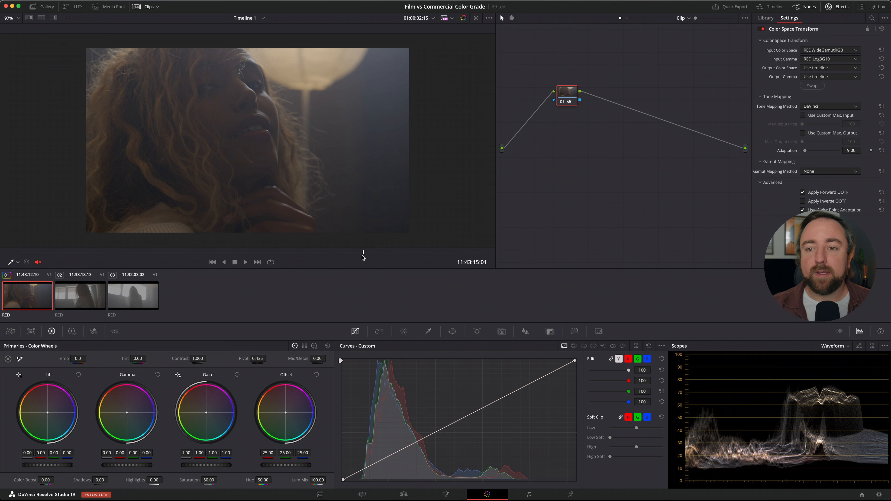
{"action": "left_click_drag", "start_coordinate": [369, 253], "coordinate": [317, 243]}
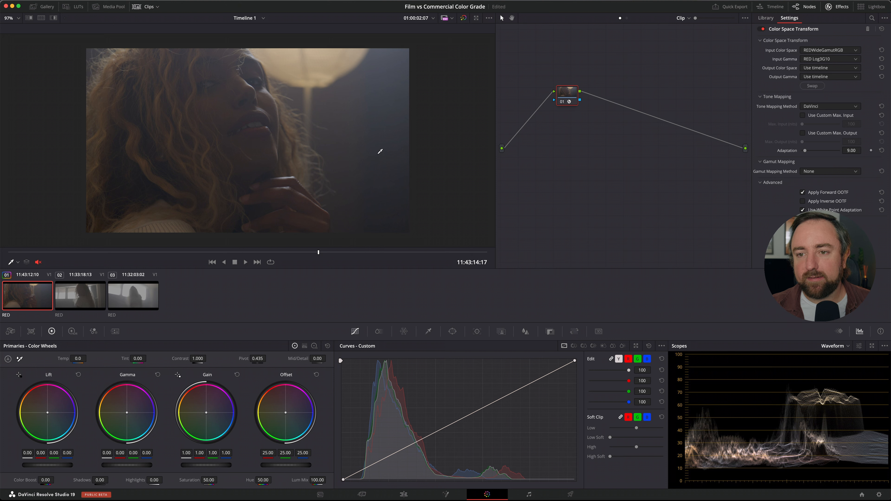
{"action": "left_click_drag", "start_coordinate": [338, 252], "coordinate": [294, 255]}
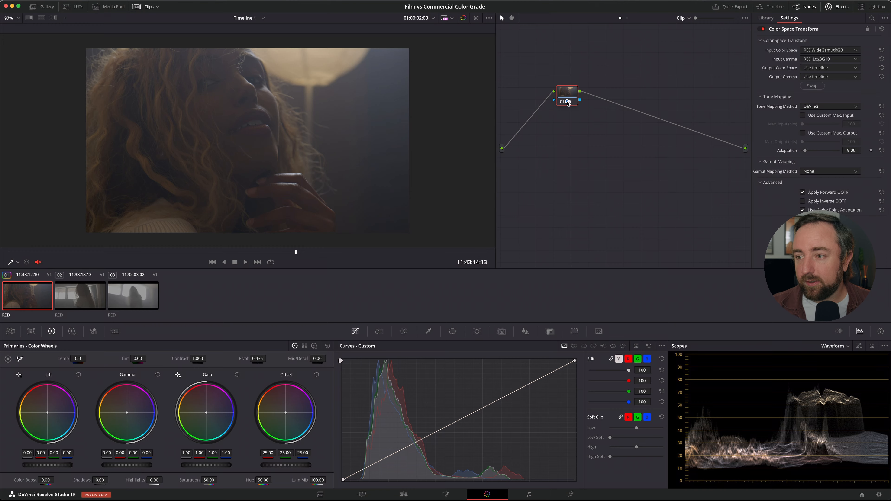
Step: Label the Color Space Transform node CST
{"action": "right_click", "coordinate": [566, 102]}
{"action": "left_click", "coordinate": [581, 114]}
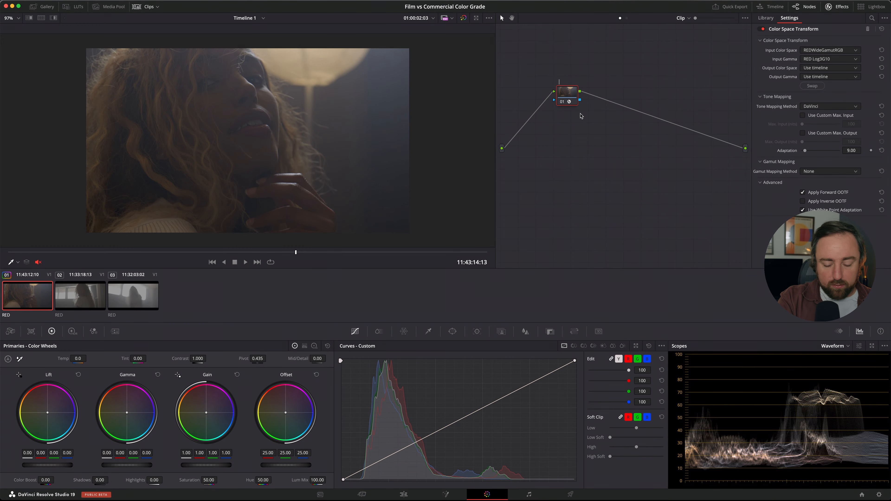
{"action": "type", "text": "CST"}
{"action": "key", "text": "Return"}
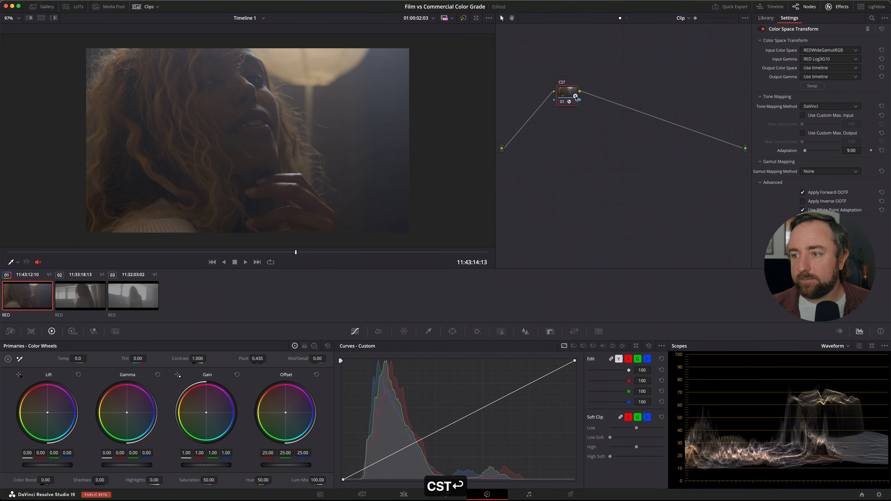
{"action": "key", "text": "BackSpace"}
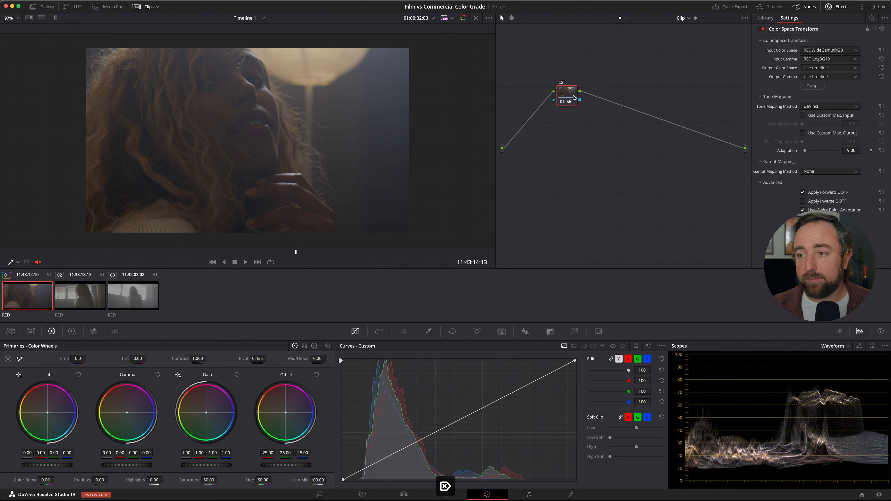
Step: Add a serial node before the CST node and label it Primary
{"action": "key", "text": "shift+s"}
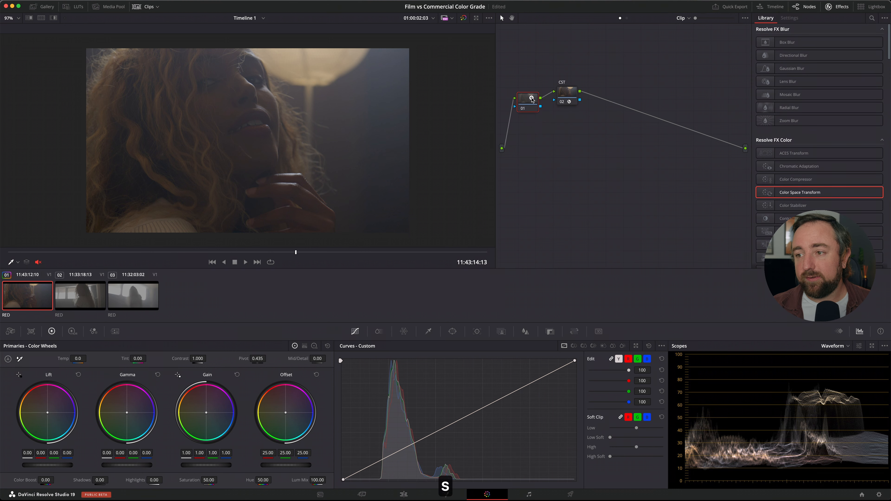
{"action": "right_click", "coordinate": [530, 92]}
{"action": "left_click", "coordinate": [544, 105]}
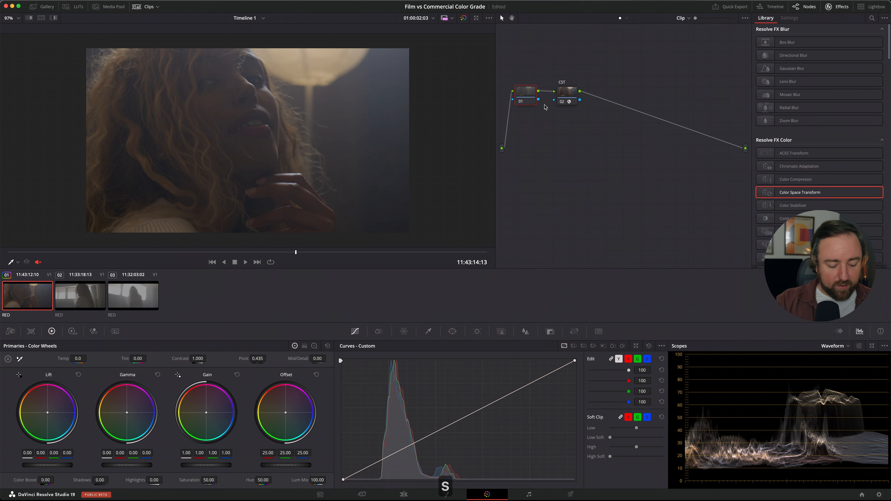
{"action": "type", "text": "Primary"}
{"action": "key", "text": "Return"}
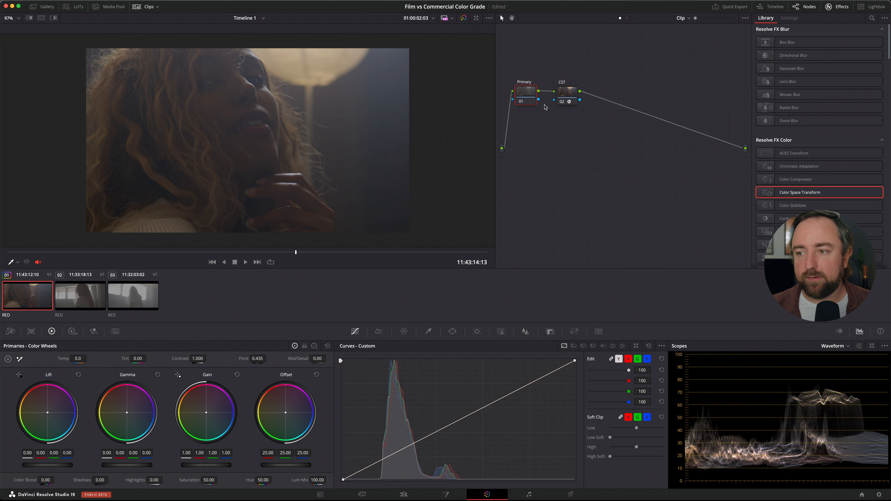
Step: Move the Primary node closer to the CST node and shift both nodes slightly down together in the graph
{"action": "left_click_drag", "start_coordinate": [532, 97], "coordinate": [534, 97]}
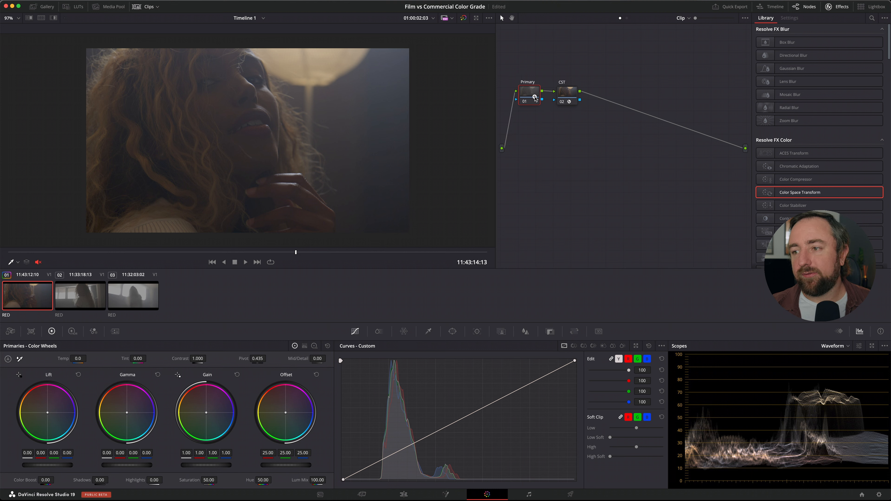
{"action": "left_click", "coordinate": [567, 92]}
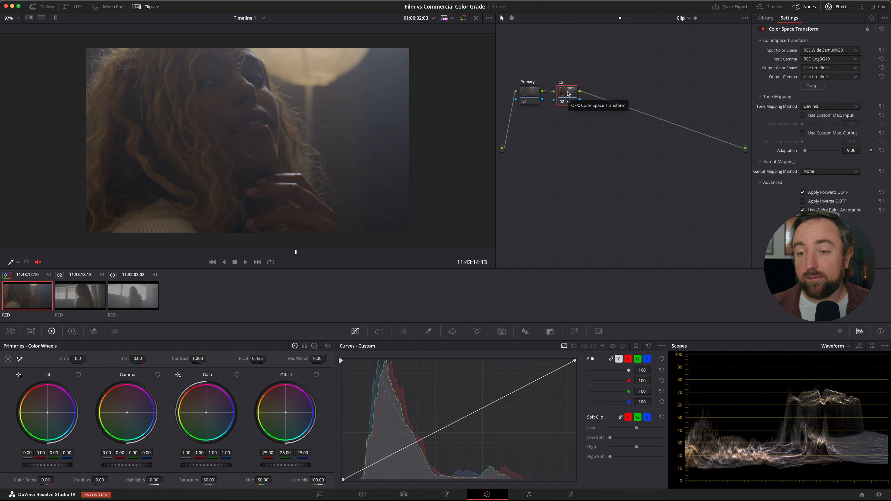
{"action": "left_click_drag", "start_coordinate": [572, 57], "coordinate": [519, 120]}
{"action": "left_click_drag", "start_coordinate": [566, 95], "coordinate": [575, 113]}
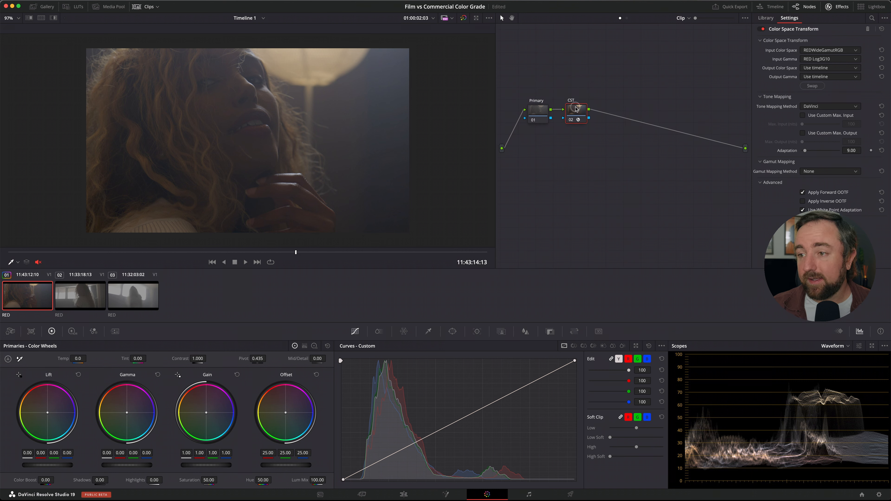
Step: Lower the Primary node's Offset to 22.40 on all channels and compare the image with the node disabled and enabled
{"action": "left_click", "coordinate": [542, 111]}
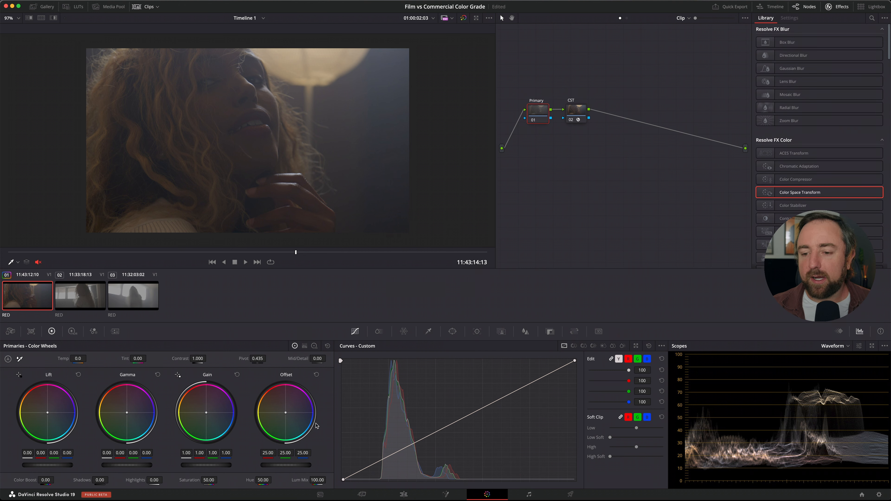
{"action": "left_click_drag", "start_coordinate": [284, 465], "coordinate": [527, 441]}
{"action": "left_click_drag", "start_coordinate": [140, 453], "coordinate": [253, 462]}
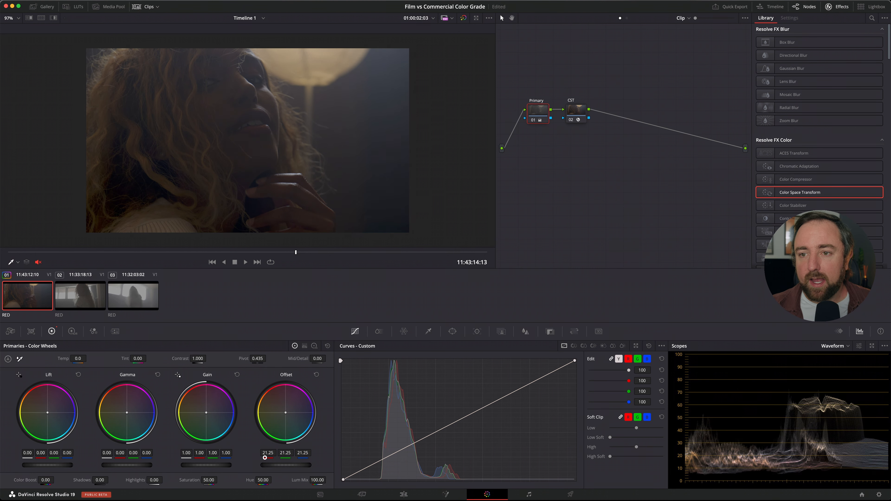
{"action": "mouse_move", "coordinate": [265, 458]}
{"action": "left_mouse_down"}
{"action": "mouse_move", "coordinate": [231, 468]}
{"action": "mouse_move", "coordinate": [300, 458]}
{"action": "mouse_move", "coordinate": [267, 463]}
{"action": "left_mouse_up"}
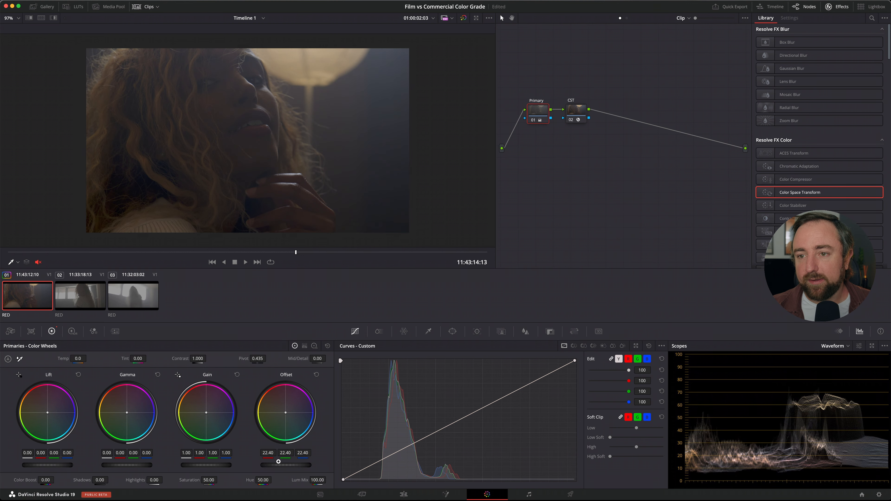
{"action": "key", "text": "super+d"}
{"action": "key", "text": "super+d"}
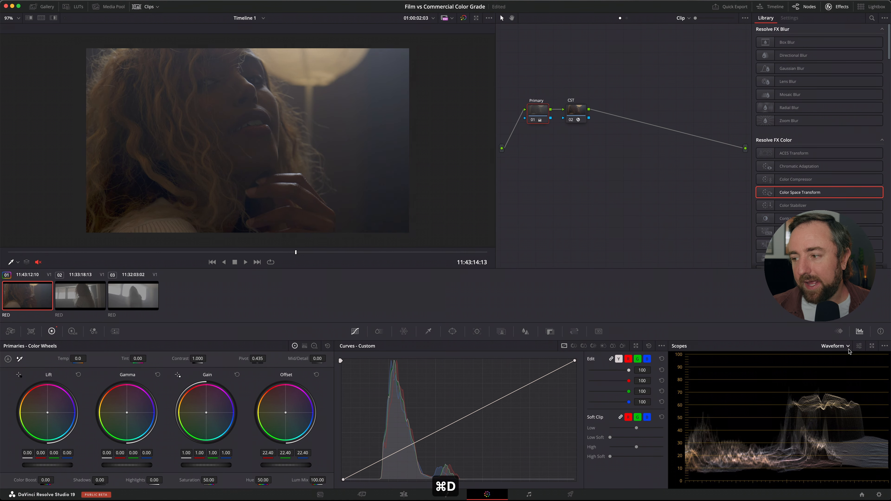
Step: Switch the scope to Vectorscope and cool the Primary node's Offset to red 21.43, green 22.39 and blue 22.61
{"action": "left_click", "coordinate": [848, 347]}
{"action": "left_click", "coordinate": [852, 375]}
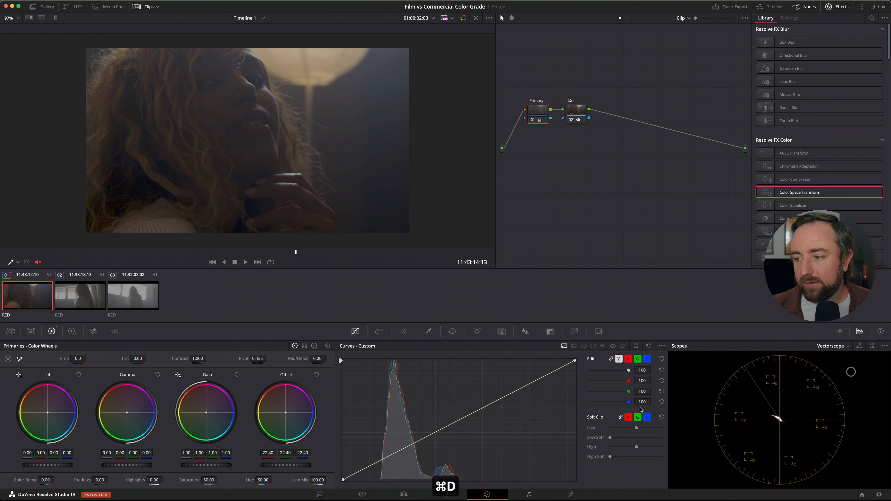
{"action": "left_click_drag", "start_coordinate": [294, 404], "coordinate": [295, 407]}
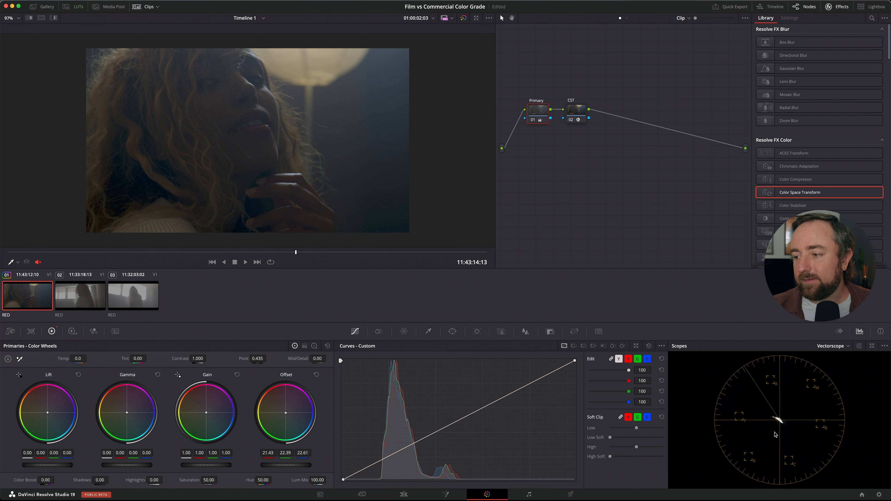
{"action": "scroll", "coordinate": [780, 421], "scroll_direction": "up", "scroll_amount": 5}
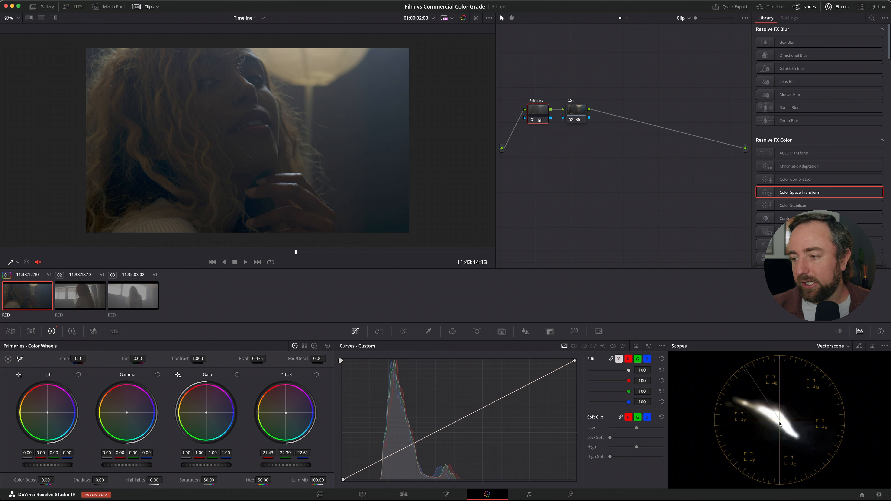
{"action": "scroll", "coordinate": [778, 414], "scroll_direction": "down", "scroll_amount": 5}
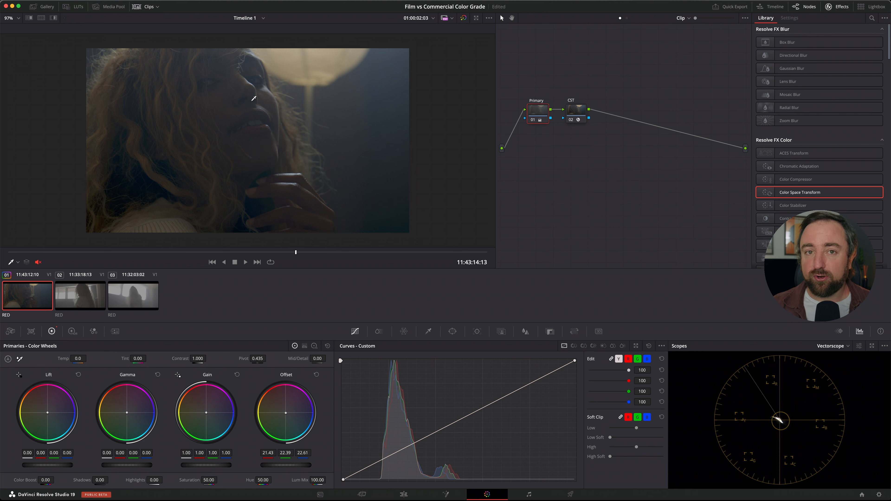
Step: Raise the Primary node's Offset to red 23.22, green 24.34 and blue 24.69, using the Waveform scope
{"action": "left_click_drag", "start_coordinate": [283, 465], "coordinate": [289, 466]}
{"action": "left_click_drag", "start_coordinate": [286, 412], "coordinate": [287, 410]}
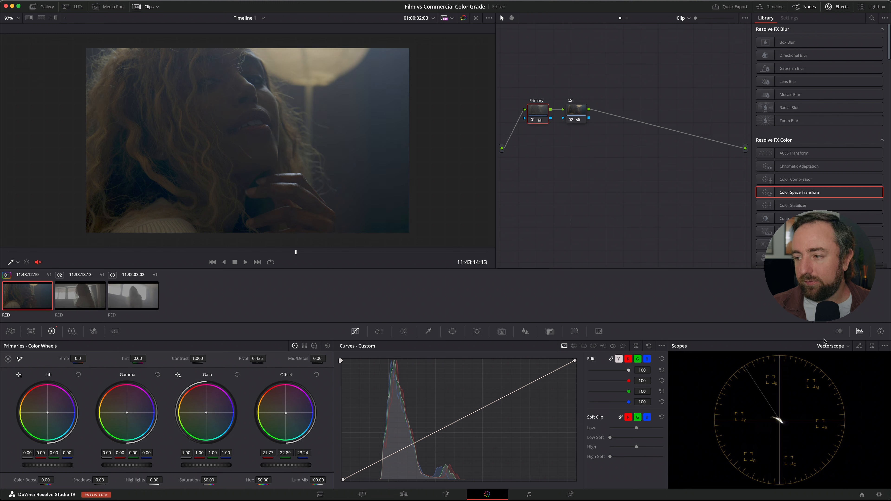
{"action": "left_click", "coordinate": [829, 345]}
{"action": "left_click", "coordinate": [837, 366]}
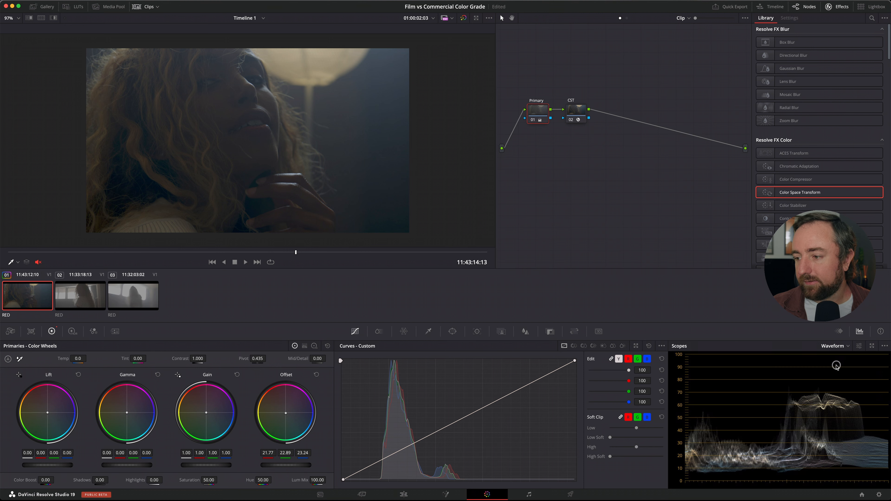
{"action": "left_click_drag", "start_coordinate": [288, 468], "coordinate": [307, 467]}
{"action": "key", "text": "super+d"}
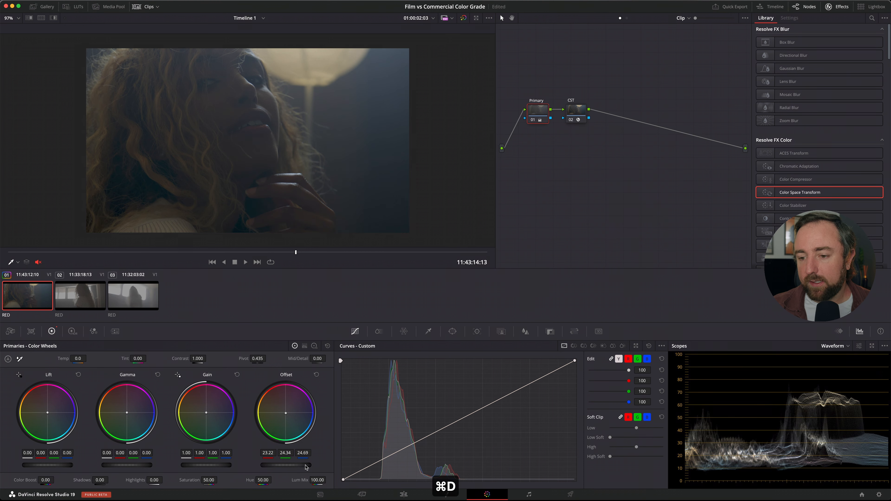
Step: Warm the Primary node's Offset to red 23.46, green 23.88 and blue 24.03 against the Vectorscope, and save the project
{"action": "left_click", "coordinate": [835, 346]}
{"action": "left_click", "coordinate": [837, 376]}
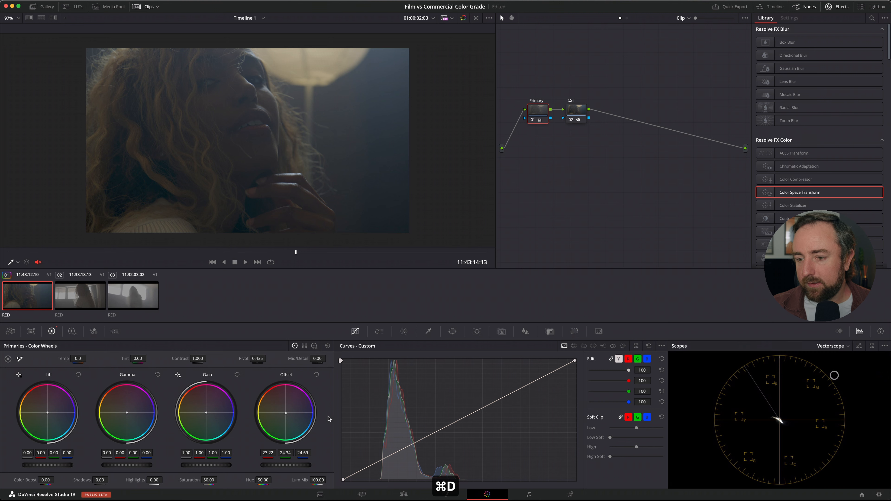
{"action": "left_click_drag", "start_coordinate": [288, 416], "coordinate": [286, 412]}
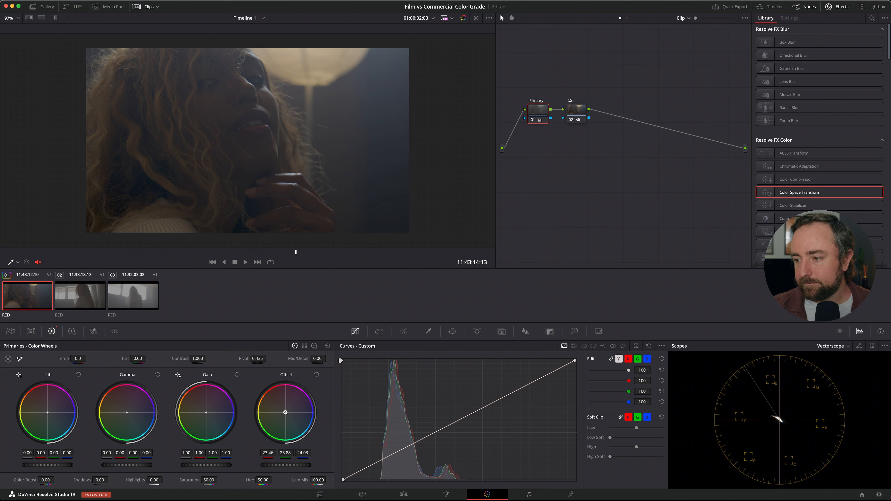
{"action": "key", "text": "super+s"}
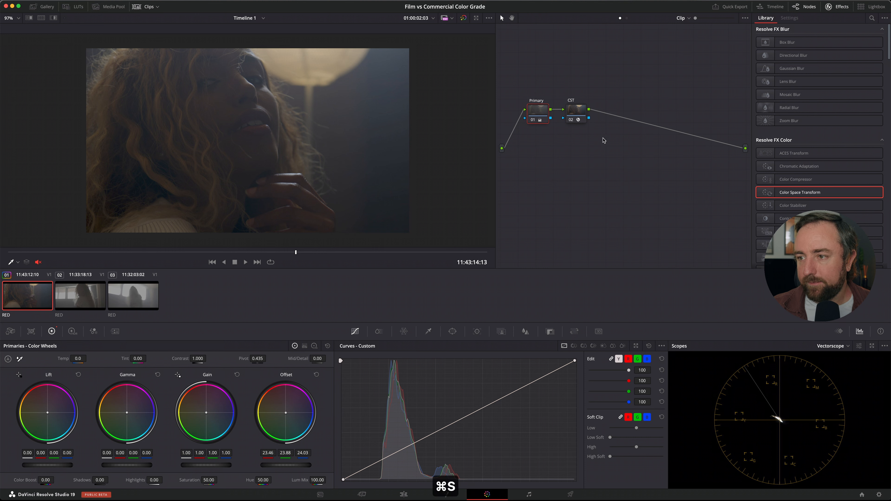
Step: Add a serial node after the CST node and label it Curves
{"action": "left_click", "coordinate": [581, 115]}
{"action": "key", "text": "alt+s"}
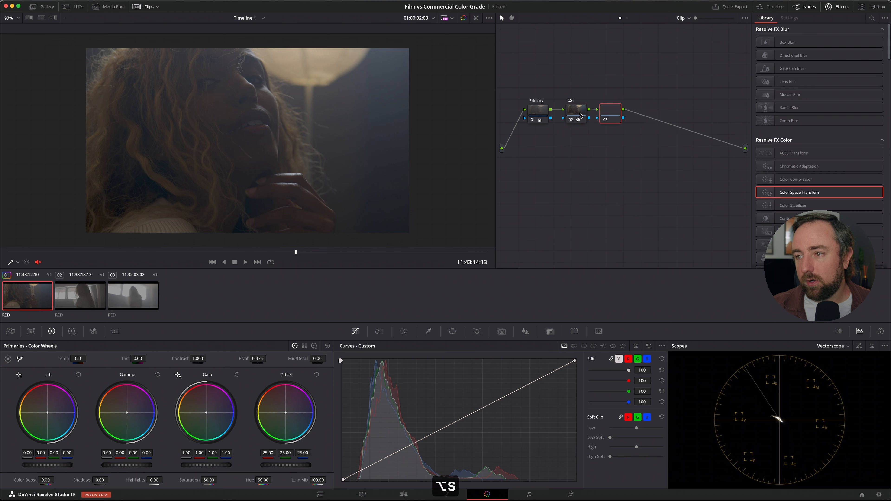
{"action": "right_click", "coordinate": [609, 112]}
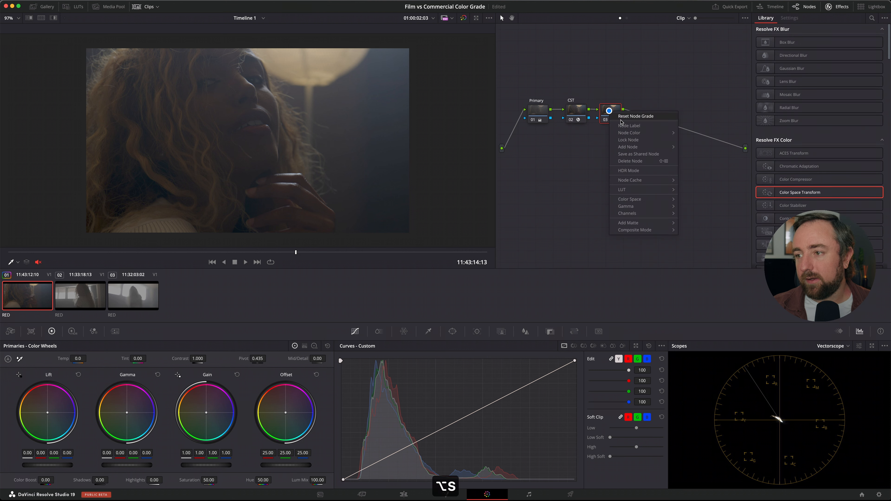
{"action": "left_click", "coordinate": [640, 126]}
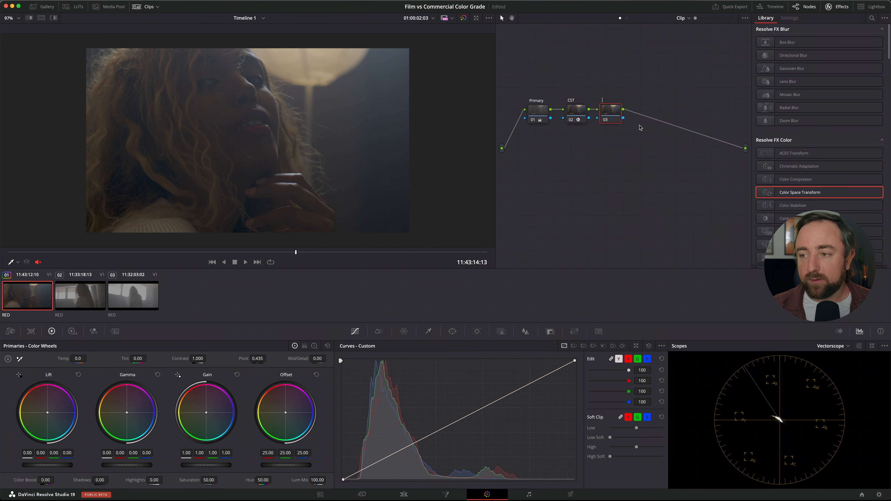
{"action": "type", "text": "Curves"}
{"action": "key", "text": "Return"}
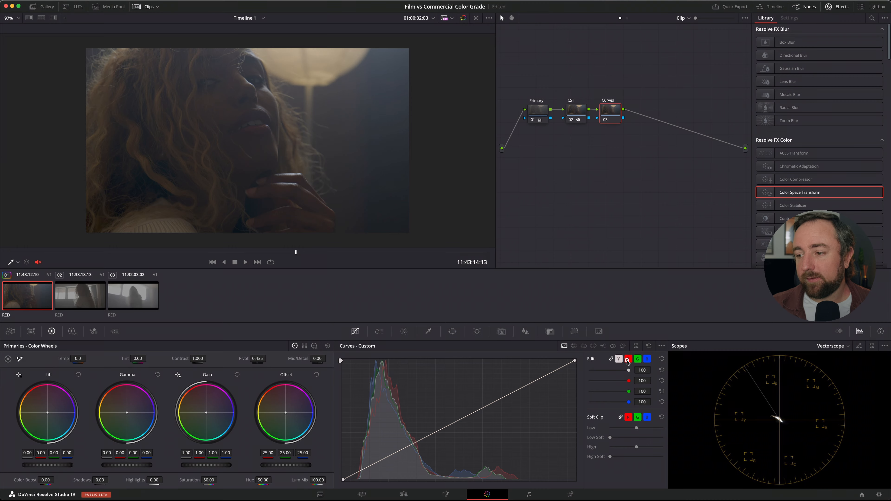
Step: Lower the shadows and slightly raise the midtones of the Curves node's red curve, then compare the image with the node disabled and enabled
{"action": "left_click", "coordinate": [628, 360]}
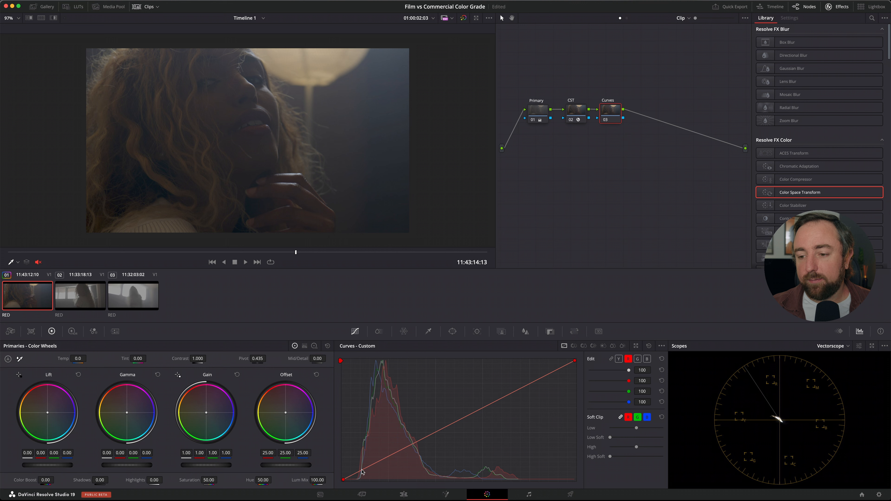
{"action": "left_click_drag", "start_coordinate": [362, 471], "coordinate": [363, 474]}
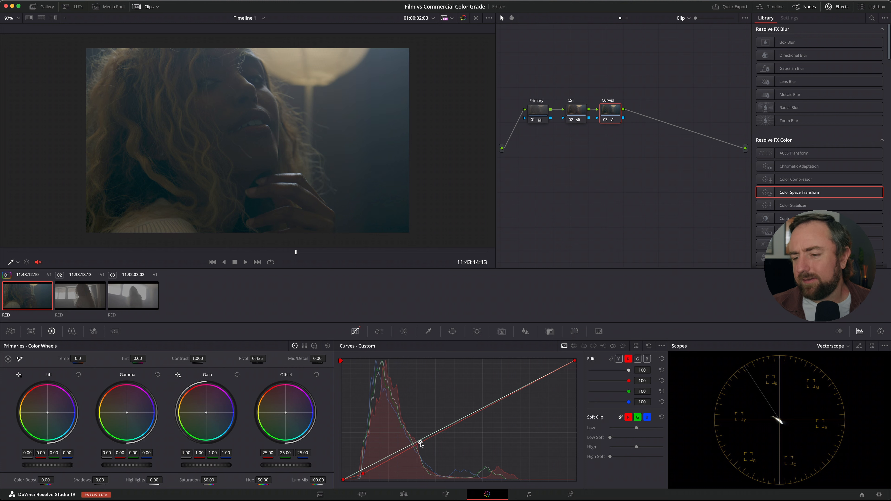
{"action": "left_click_drag", "start_coordinate": [414, 445], "coordinate": [414, 441]}
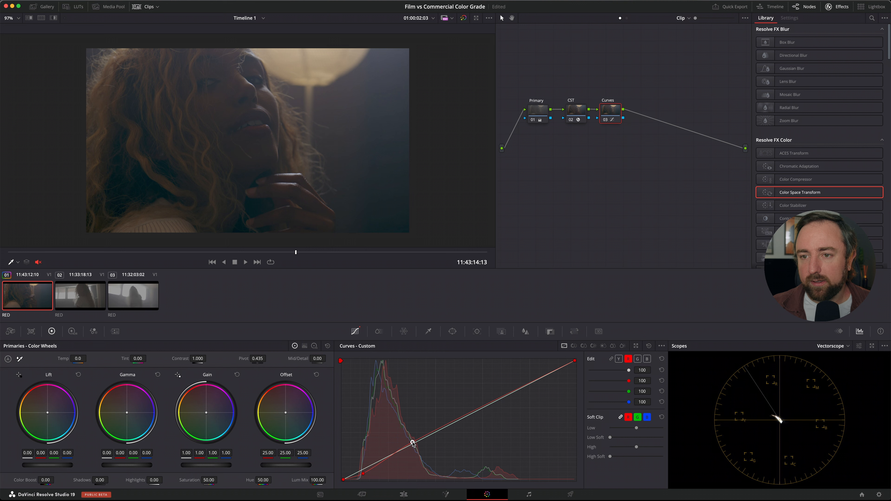
{"action": "key", "text": "super+d"}
{"action": "key", "text": "super+d"}
{"action": "key", "text": "super+d"}
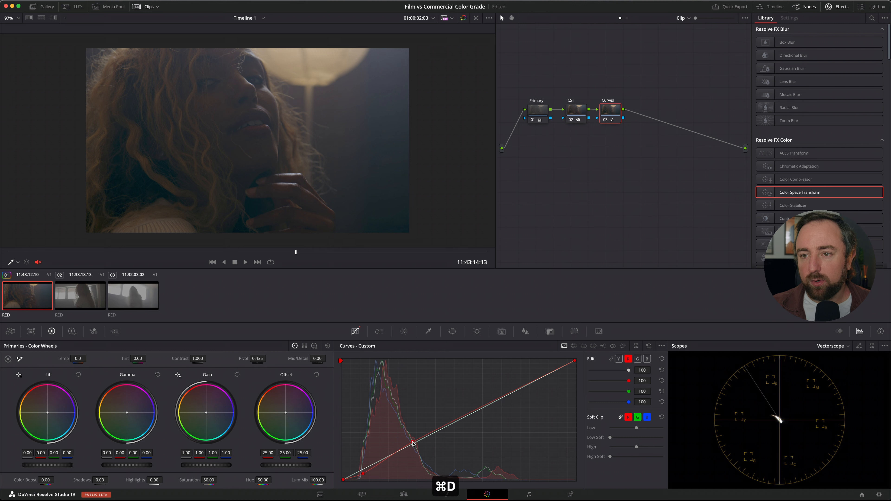
{"action": "key", "text": "super+d"}
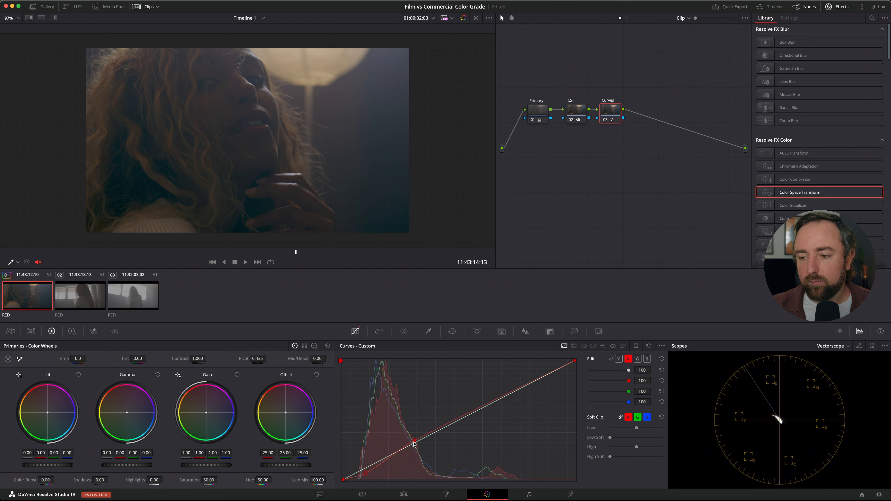
{"action": "key", "text": "super+d"}
{"action": "key", "text": "super+d"}
{"action": "key", "text": "super+d"}
{"action": "key", "text": "super+d"}
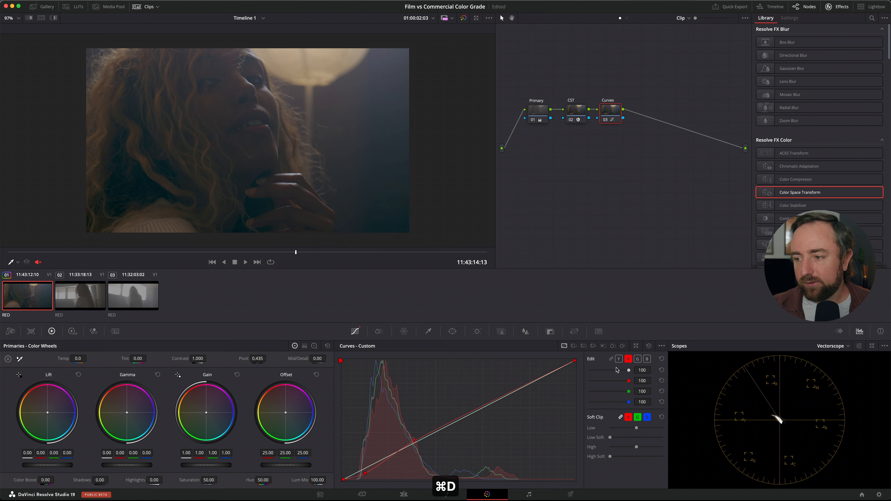
Step: Lower the white endpoint of the Curves node's blue curve to warm the highlights, and compare with the node disabled and enabled
{"action": "left_click", "coordinate": [647, 359]}
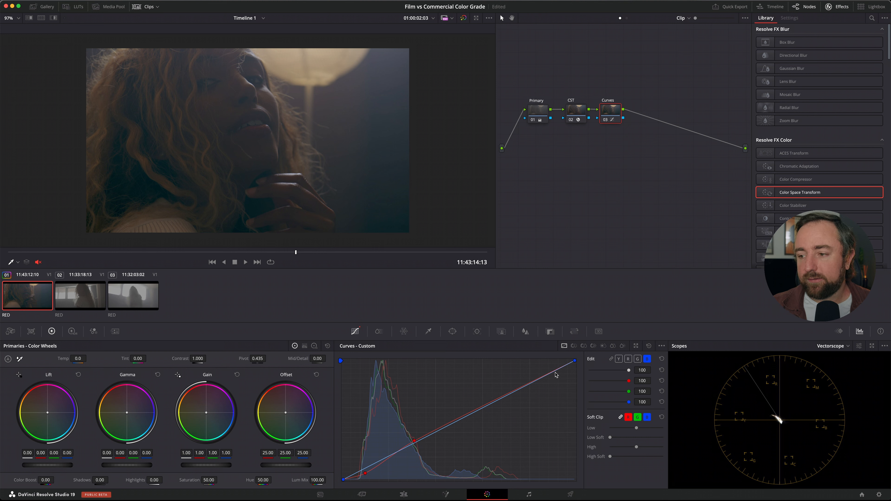
{"action": "left_click_drag", "start_coordinate": [575, 362], "coordinate": [580, 374]}
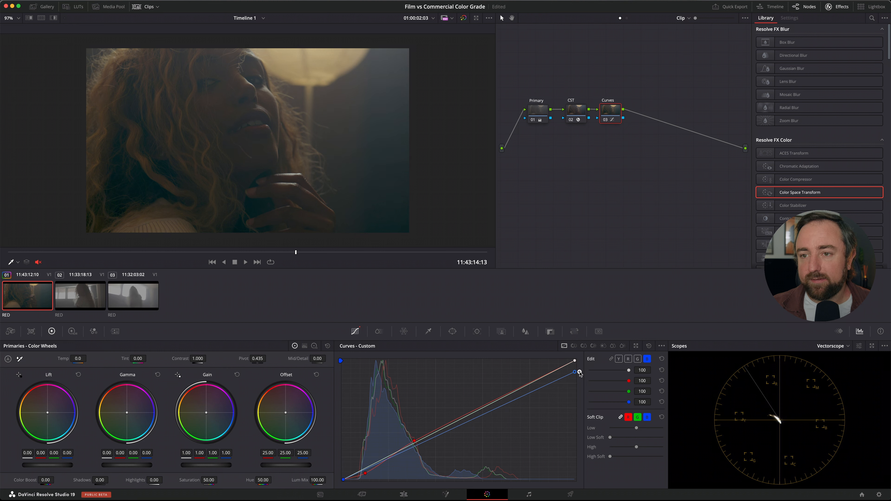
{"action": "key", "text": "super+d"}
{"action": "key", "text": "super+d"}
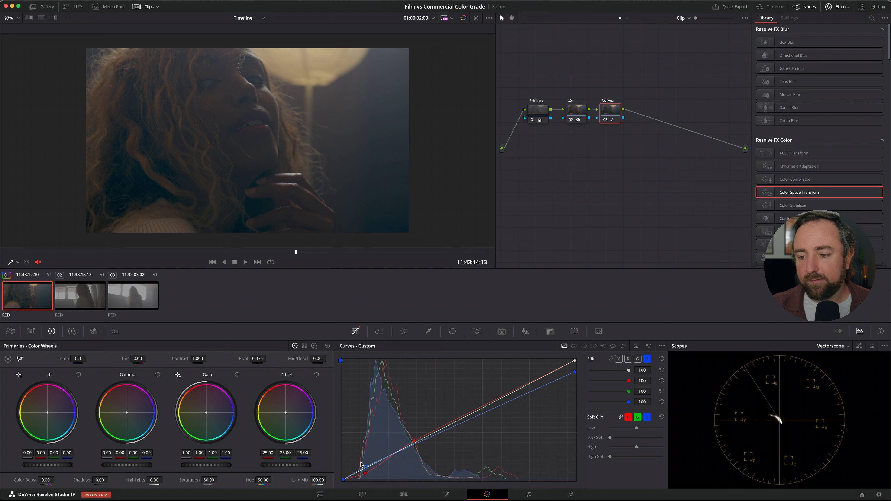
Step: Slightly raise the midtones of the Curves node's green curve and compare with the node disabled and enabled
{"action": "left_click", "coordinate": [638, 358]}
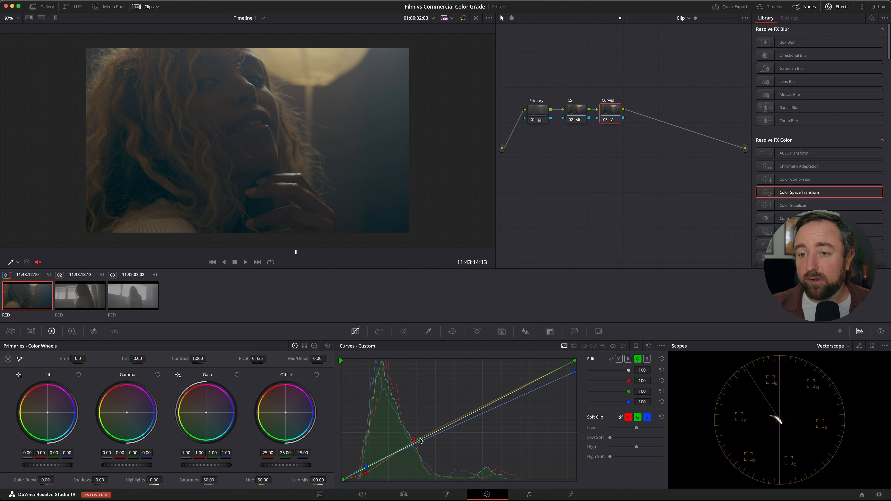
{"action": "key", "text": "super+d"}
{"action": "key", "text": "super+d"}
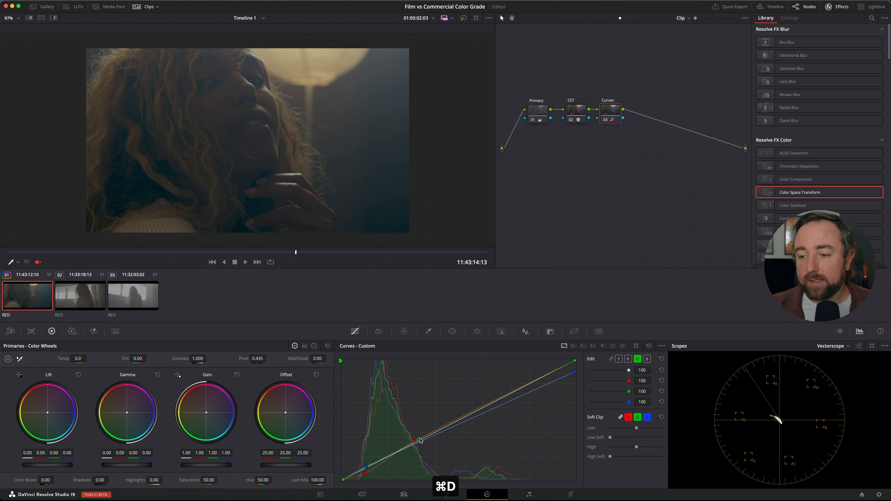
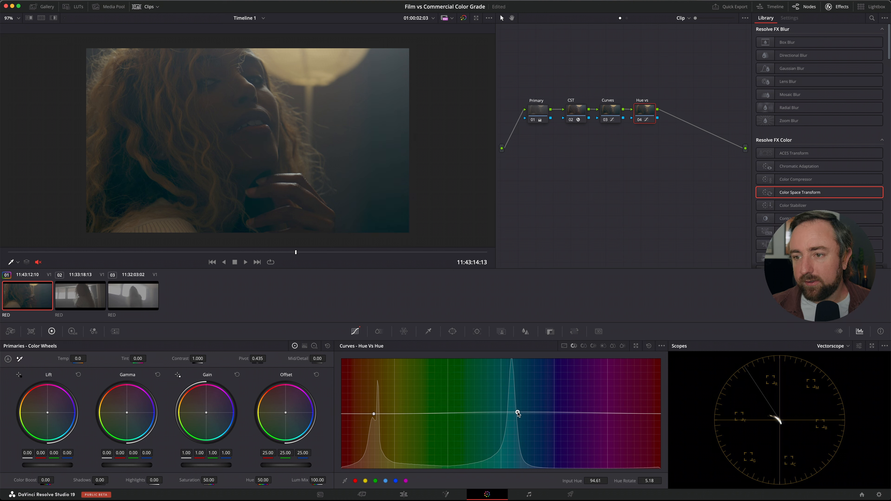
Step: Move the orange Hue Vs Hue point to input hue 304.97 with rotation -4.03, and compare the node off and on, including full screen
{"action": "left_click_drag", "start_coordinate": [373, 415], "coordinate": [385, 415]}
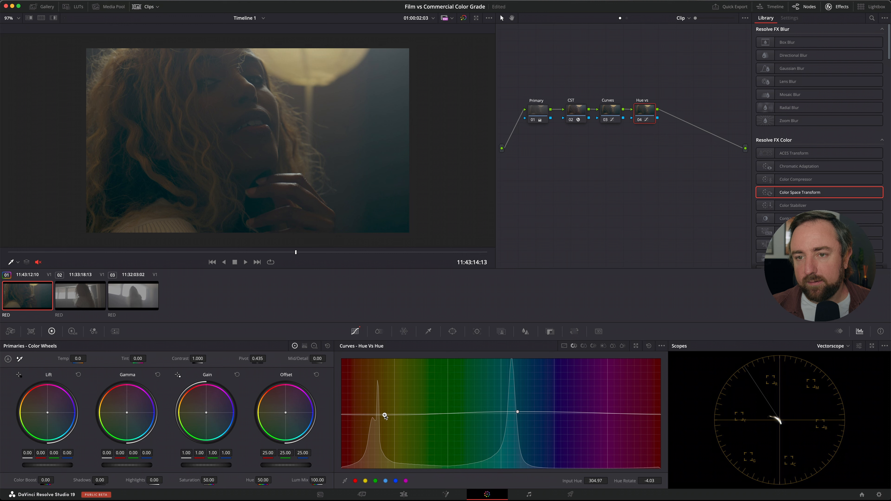
{"action": "key", "text": "super+d"}
{"action": "key", "text": "super+d"}
{"action": "key", "text": "super+d"}
{"action": "key", "text": "super+d"}
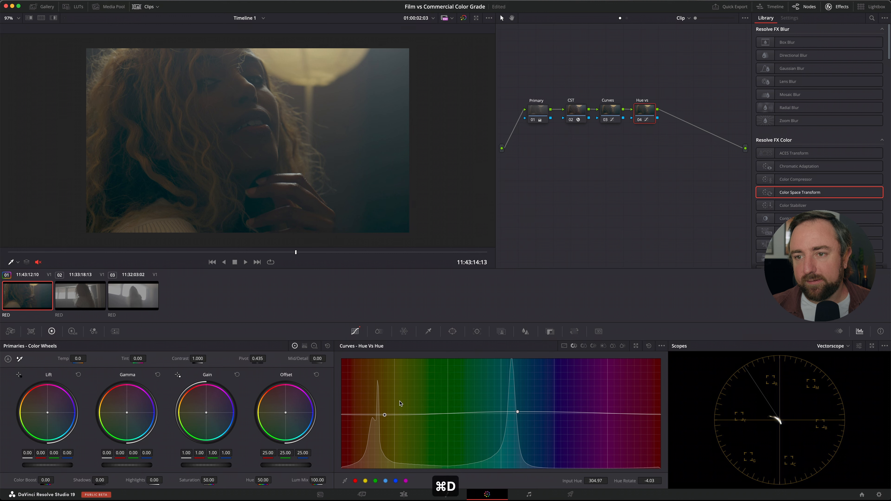
{"action": "key", "text": "super+g"}
{"action": "key", "text": "super+d"}
{"action": "key", "text": "super+d"}
{"action": "key", "text": "super+d"}
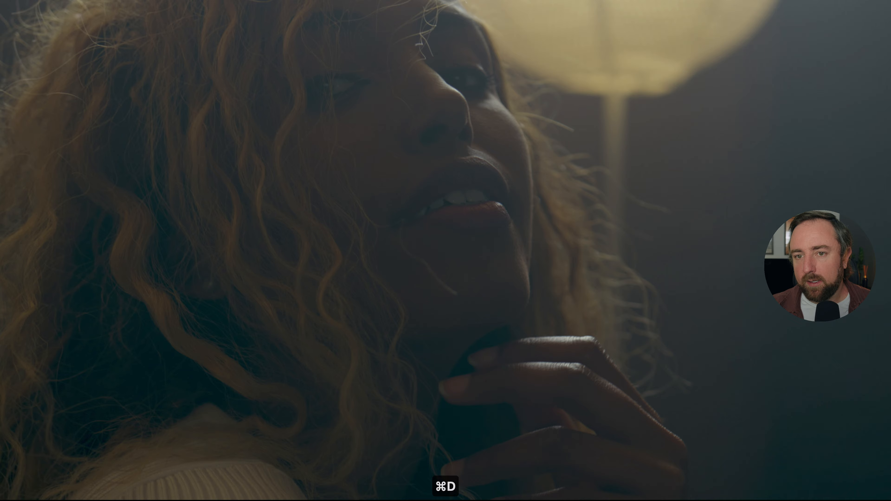
{"action": "key", "text": "super+f"}
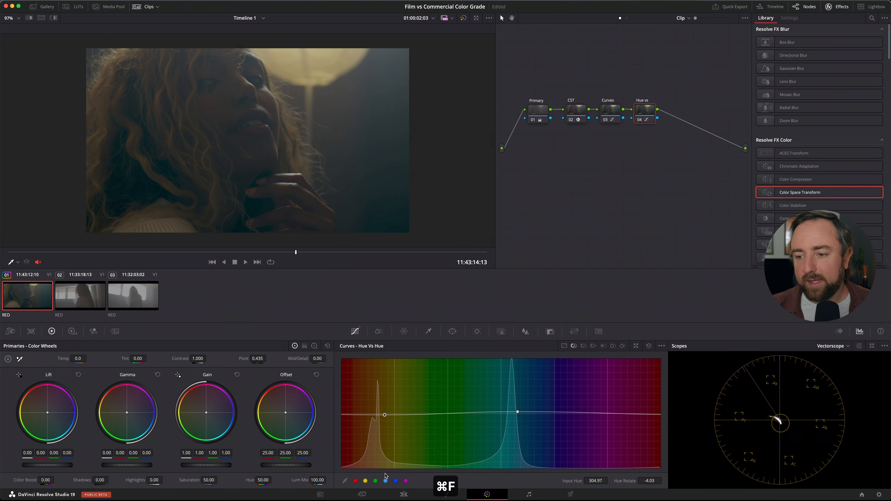
Step: Shift the Hue Vs Hue point into the reds at input hue 272.45 with rotation -5.18, and compare the node off and on
{"action": "left_click_drag", "start_coordinate": [384, 415], "coordinate": [356, 416]}
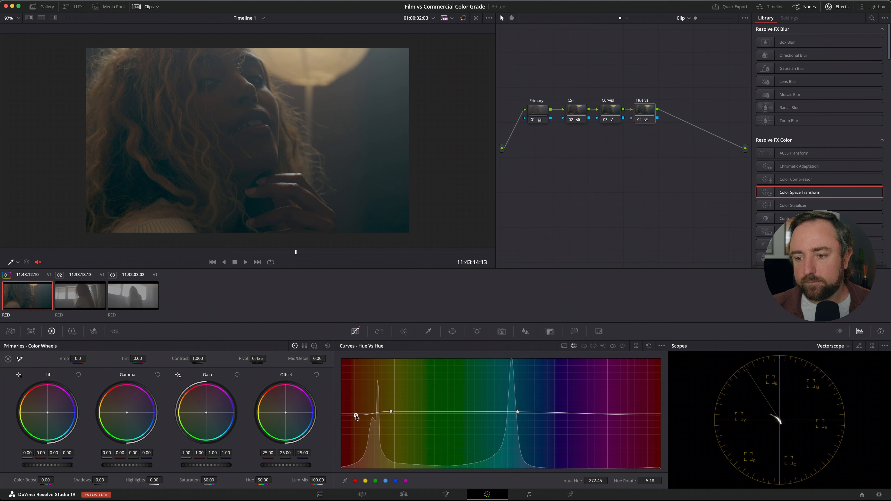
{"action": "key", "text": "super+d"}
{"action": "key", "text": "super+d"}
{"action": "key", "text": "super+d"}
{"action": "key", "text": "super+d"}
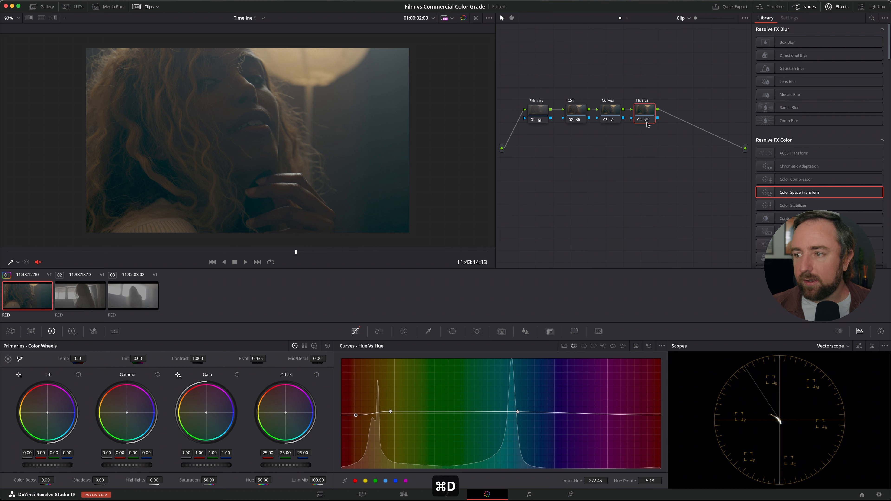
Step: Raise the orange saturation on the Hue Vs Sat curve and compare the image with the Hue vs node off and on, including full screen
{"action": "left_click", "coordinate": [584, 346]}
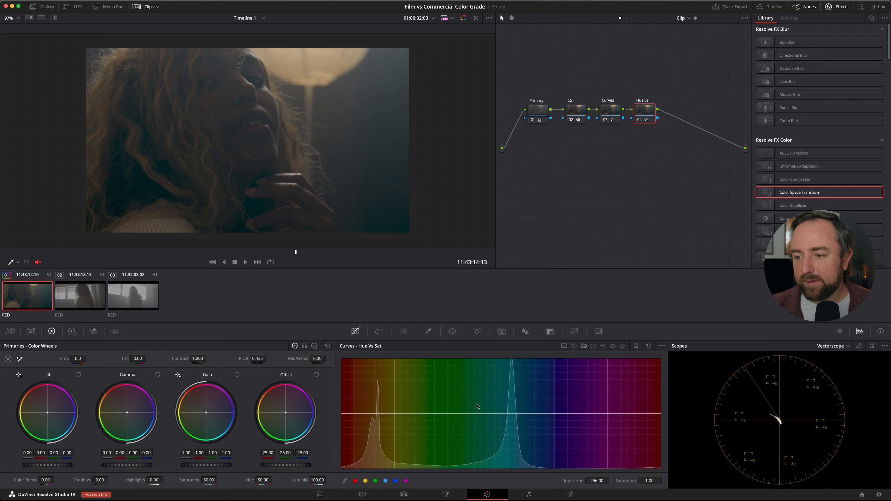
{"action": "left_click_drag", "start_coordinate": [375, 414], "coordinate": [379, 405]}
{"action": "key", "text": "super+d"}
{"action": "key", "text": "super+d"}
{"action": "key", "text": "super+d"}
{"action": "key", "text": "super+d"}
{"action": "key", "text": "super+f"}
{"action": "key", "text": "super+d"}
{"action": "key", "text": "super+d"}
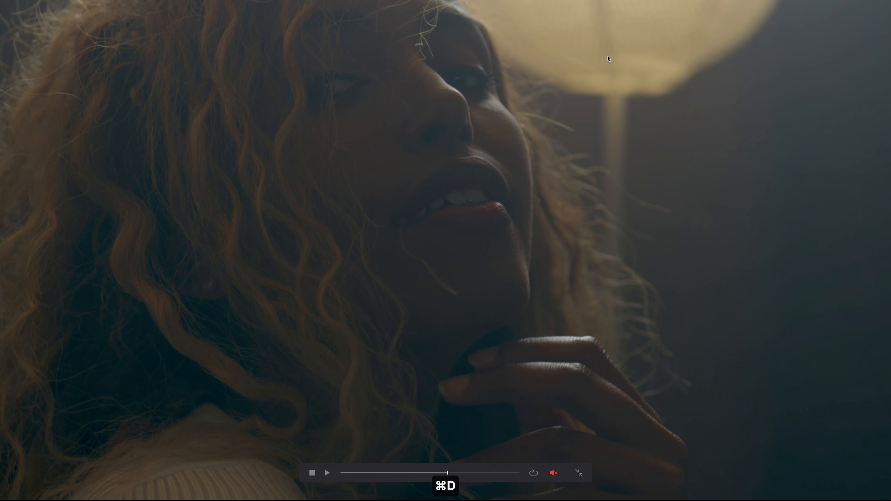
{"action": "key", "text": "super+d"}
{"action": "key", "text": "super+d"}
{"action": "key", "text": "super+d"}
{"action": "key", "text": "super+d"}
{"action": "key", "text": "super+f"}
Step: Add a serial node after the Hue vs node and label it Tone
{"action": "key", "text": "alt+s"}
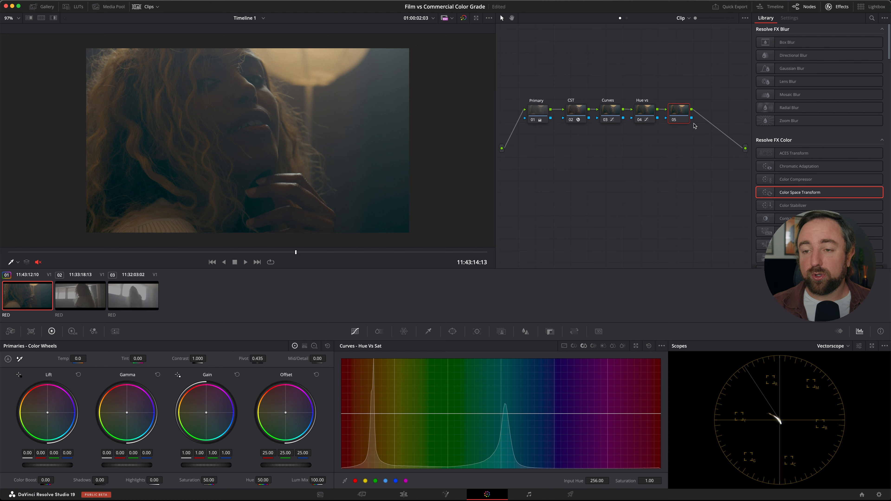
{"action": "type", "text": "Tone"}
{"action": "key", "text": "Return"}
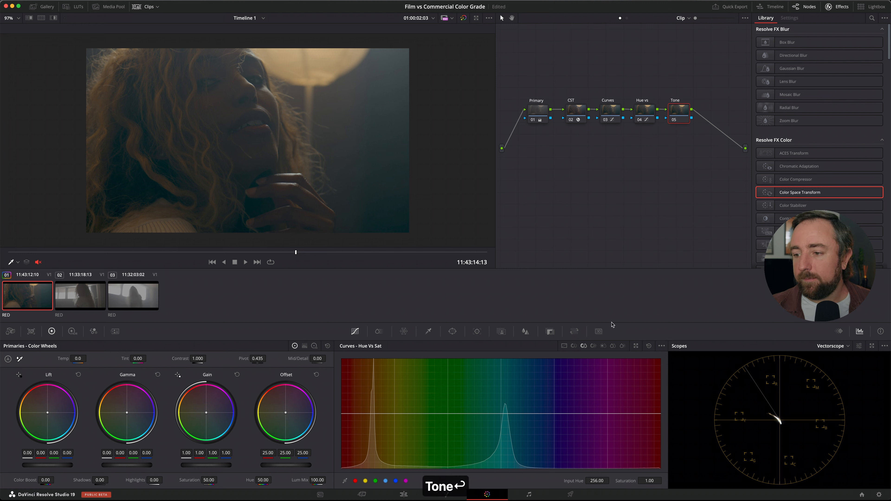
Step: Set up the Tone node's Custom curve with all channels linked and Editable Splines enabled
{"action": "left_click", "coordinate": [567, 346]}
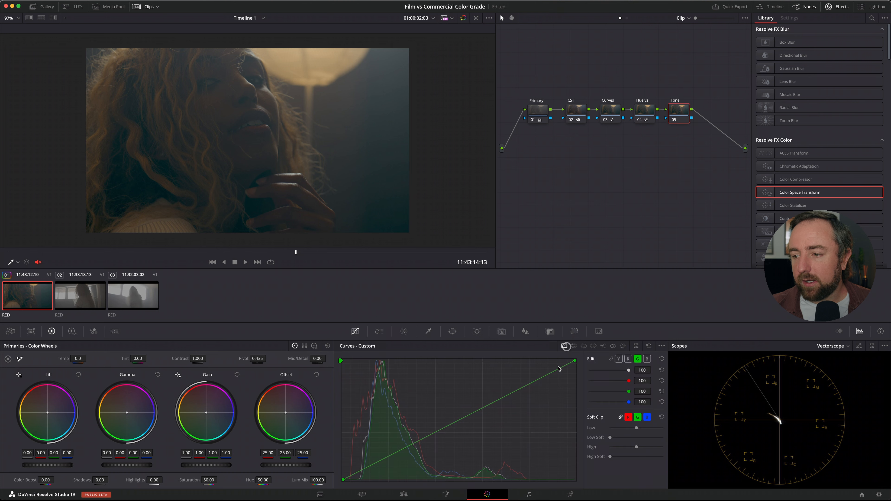
{"action": "left_click", "coordinate": [611, 359]}
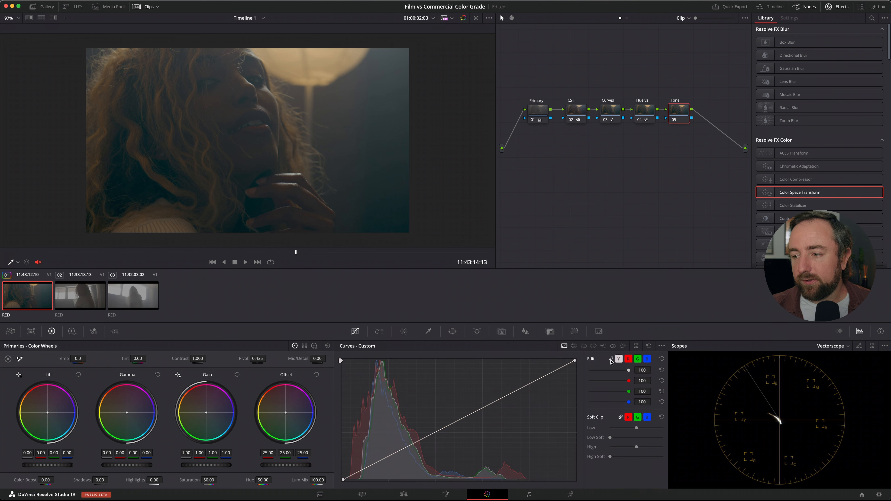
{"action": "left_click", "coordinate": [662, 349]}
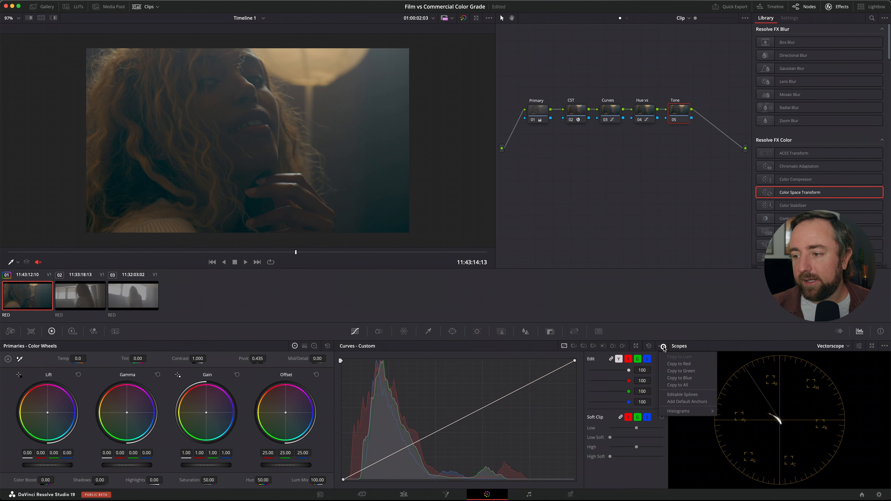
{"action": "left_click", "coordinate": [681, 395]}
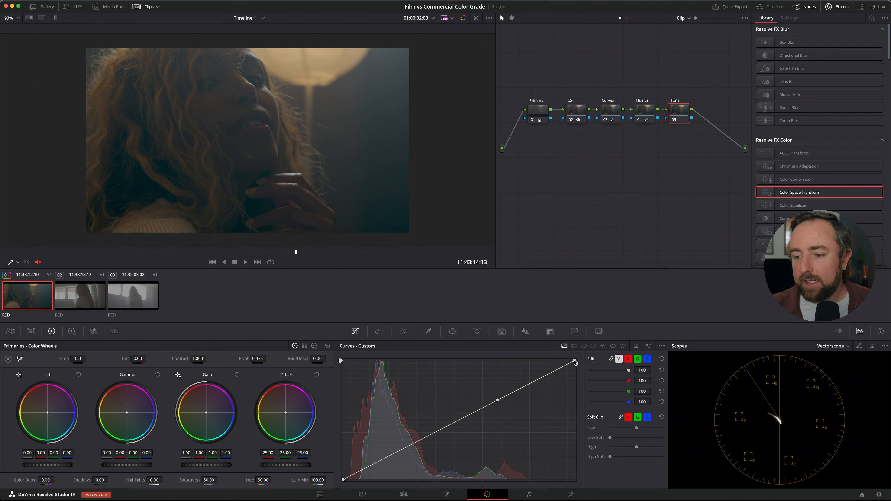
Step: Lift the Tone curve's black point slightly and lower its spline handle to deepen the shadows, checking against the Waveform scope
{"action": "left_click_drag", "start_coordinate": [421, 442], "coordinate": [344, 478]}
{"action": "left_click", "coordinate": [829, 349]}
{"action": "left_click", "coordinate": [831, 366]}
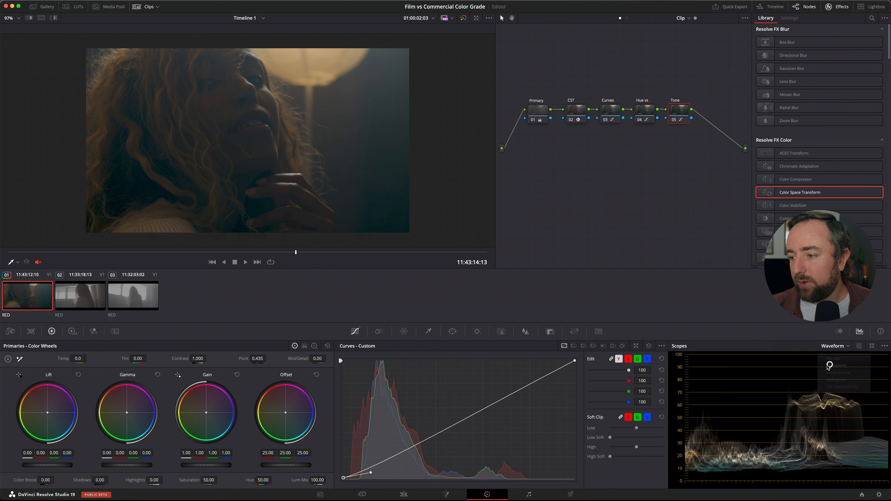
{"action": "left_click_drag", "start_coordinate": [371, 475], "coordinate": [373, 476]}
{"action": "key", "text": "super+d"}
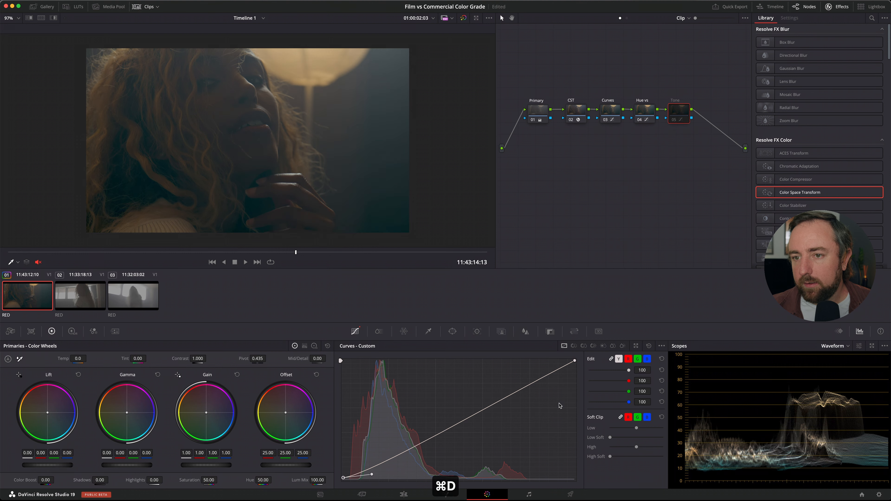
Step: Extend the Tone curve's white-point handle toward the shadows to lift the midtones, comparing with the node disabled and enabled
{"action": "left_click", "coordinate": [574, 360]}
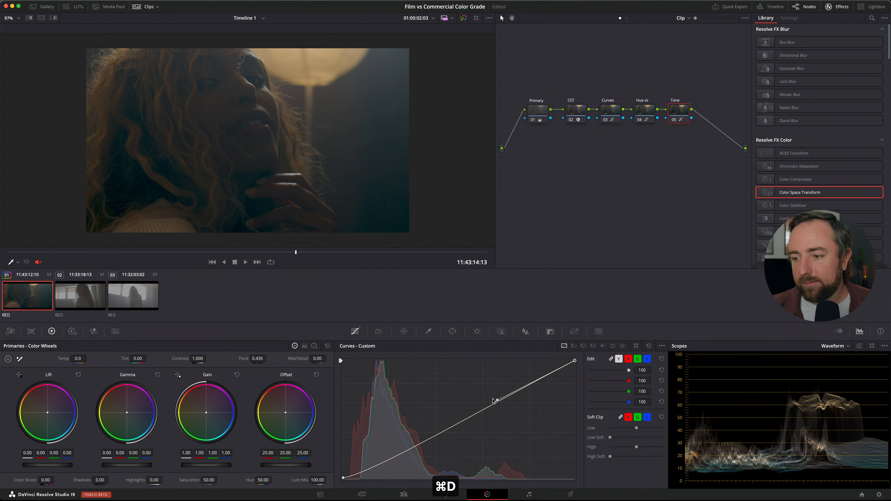
{"action": "left_click_drag", "start_coordinate": [497, 401], "coordinate": [382, 444]}
{"action": "key", "text": "super+d"}
{"action": "key", "text": "super+d"}
{"action": "key", "text": "super+d"}
{"action": "key", "text": "super+d"}
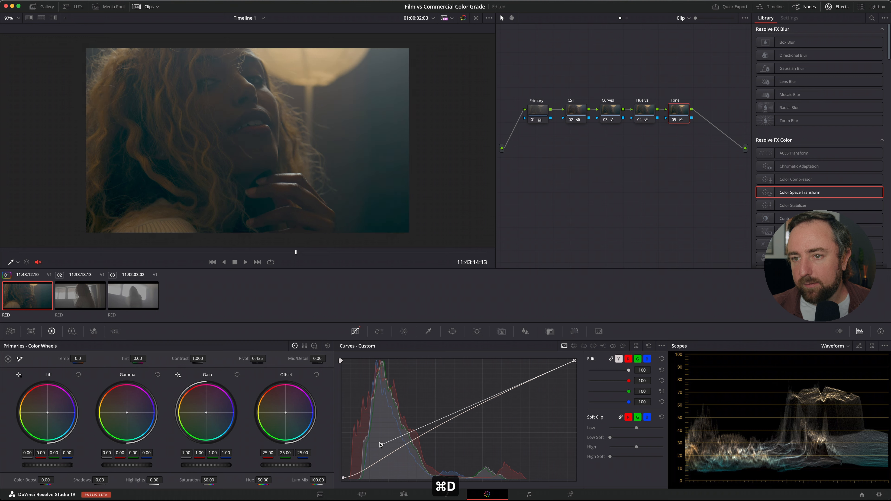
{"action": "left_click_drag", "start_coordinate": [382, 445], "coordinate": [382, 443]}
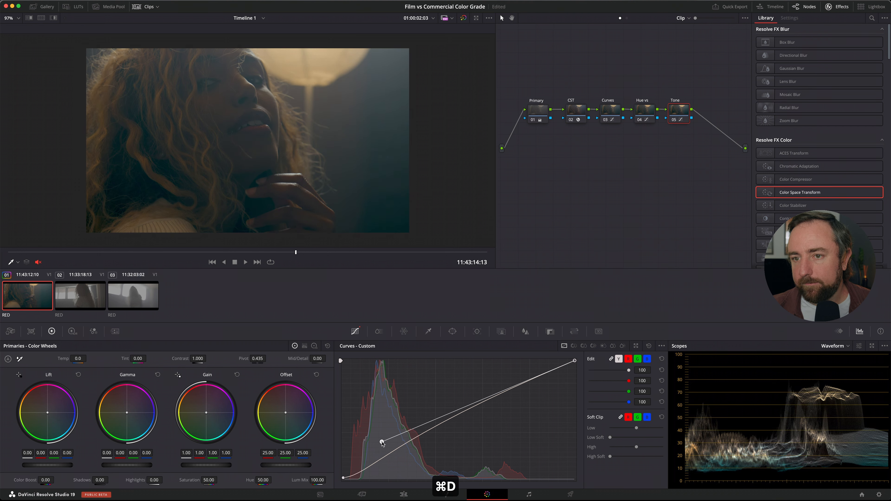
Step: Extend the Tone curve's black-point handle slightly toward the midtones, comparing the image with the node disabled and enabled
{"action": "left_click", "coordinate": [343, 478]}
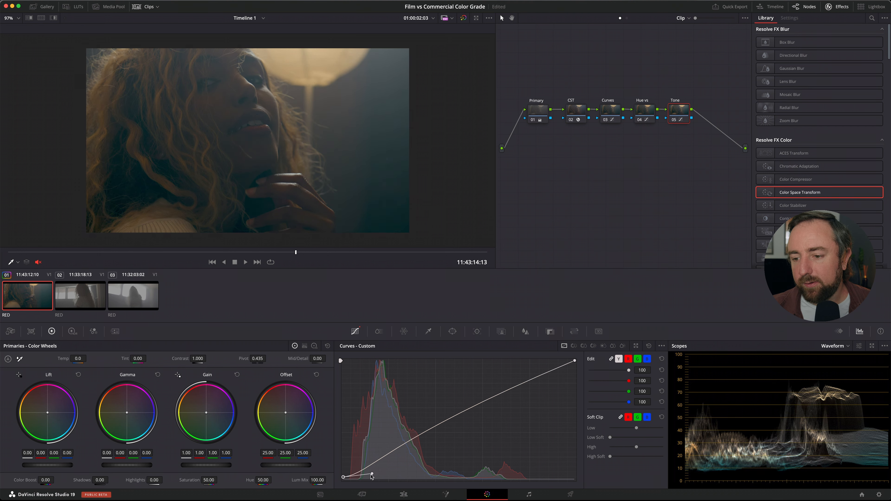
{"action": "left_click_drag", "start_coordinate": [373, 475], "coordinate": [378, 476]}
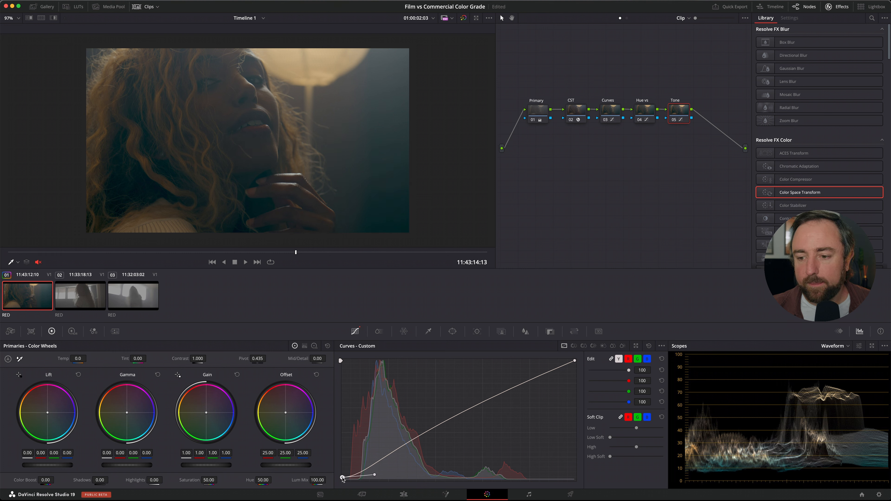
{"action": "key", "text": "super+d"}
{"action": "key", "text": "super+d"}
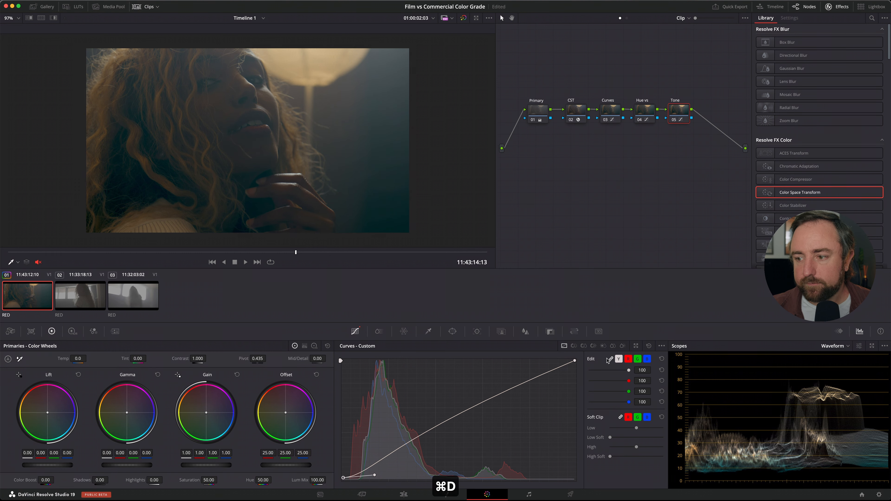
Step: Raise the Tone curve's white-point handle to brighten the highlights and lengthen the black-point handle to deepen the shadows, comparing with the node disabled
{"action": "left_click", "coordinate": [574, 362]}
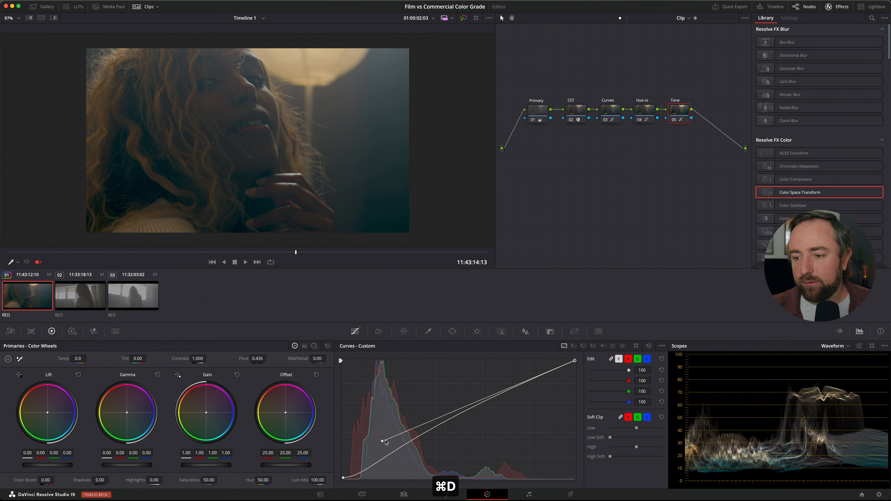
{"action": "left_click_drag", "start_coordinate": [382, 443], "coordinate": [434, 389]}
{"action": "left_click", "coordinate": [343, 477]}
{"action": "left_click_drag", "start_coordinate": [374, 477], "coordinate": [397, 474]}
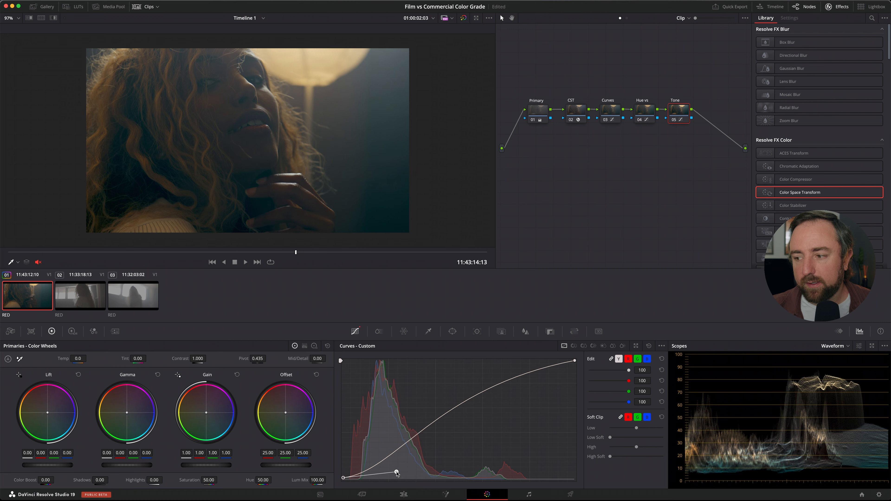
{"action": "key", "text": "super+d"}
{"action": "key", "text": "super+d"}
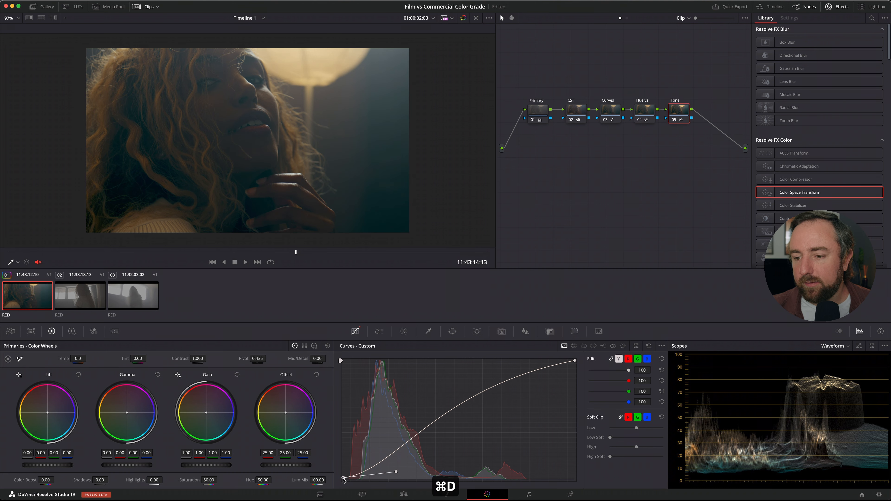
{"action": "key", "text": "super+d"}
{"action": "key", "text": "super+d"}
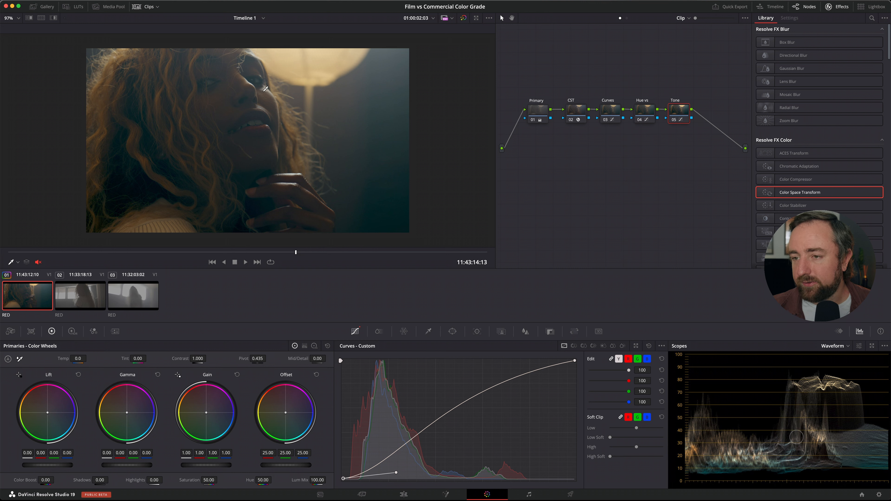
Step: Lower the Tone curve's white-point handle slightly to ease the highlights, and check the change by toggling the node
{"action": "left_click", "coordinate": [573, 361]}
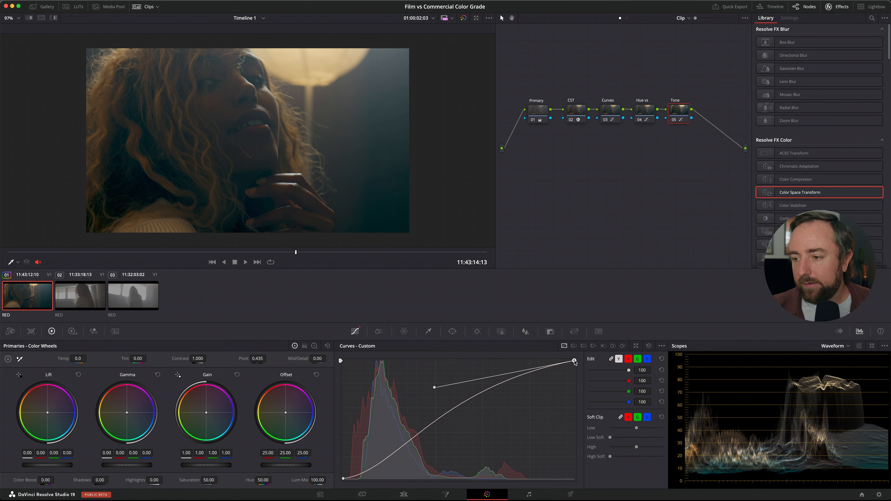
{"action": "left_click_drag", "start_coordinate": [434, 386], "coordinate": [435, 395]}
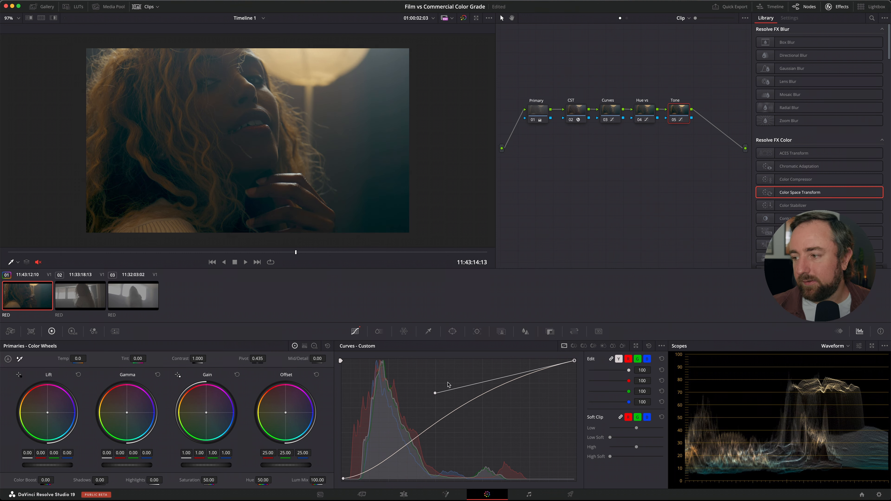
{"action": "key", "text": "super+d"}
Step: Compare the shot with the Curves, Hue vs and Tone nodes disabled and enabled together
{"action": "left_click_drag", "start_coordinate": [600, 83], "coordinate": [711, 140]}
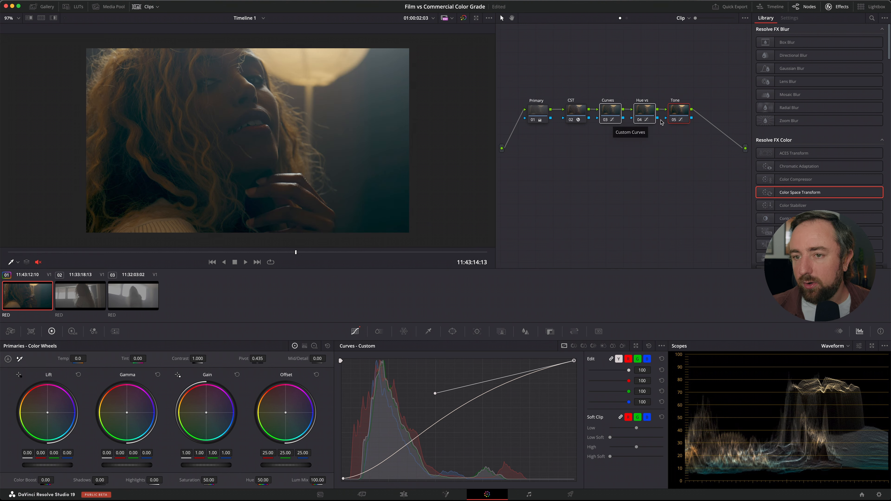
{"action": "key", "text": "super+d"}
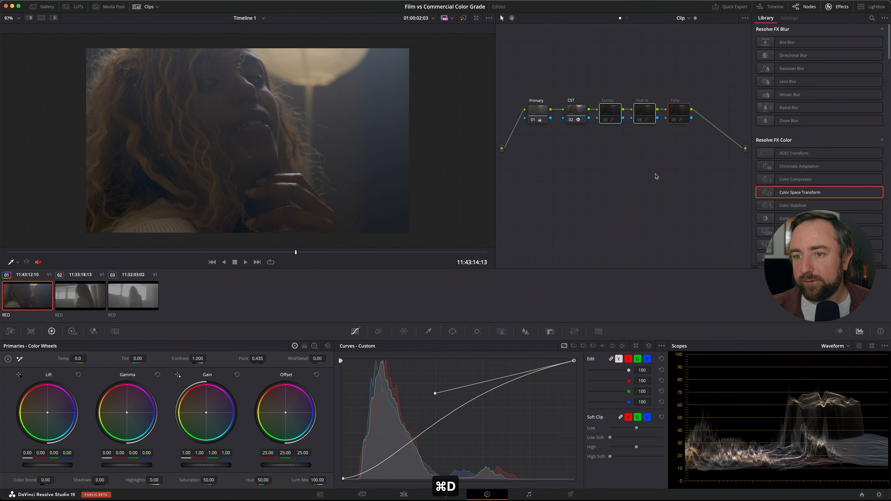
{"action": "key", "text": "super+d"}
{"action": "key", "text": "super+d"}
{"action": "key", "text": "super+d"}
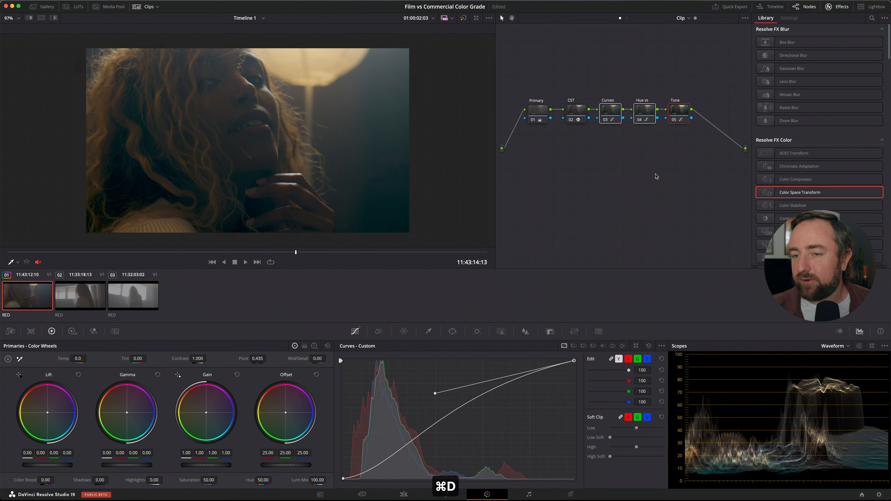
{"action": "key", "text": "super+d"}
{"action": "key", "text": "super+d"}
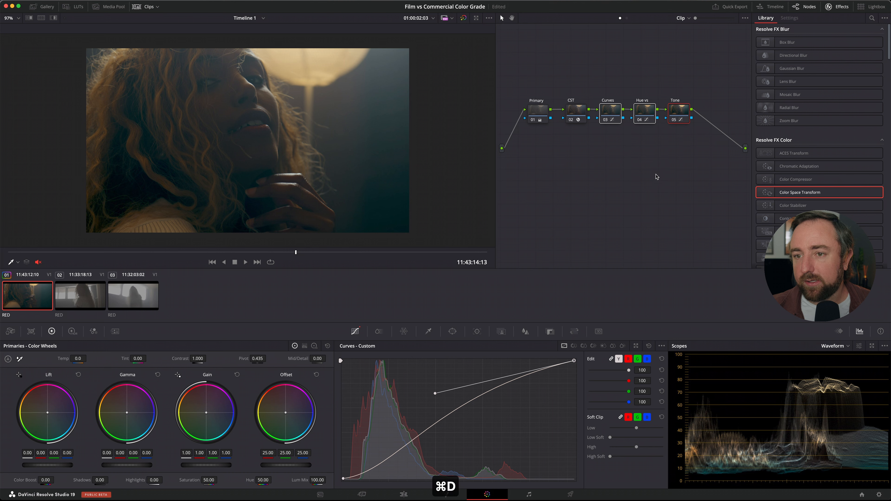
{"action": "key", "text": "super+d"}
{"action": "key", "text": "super+d"}
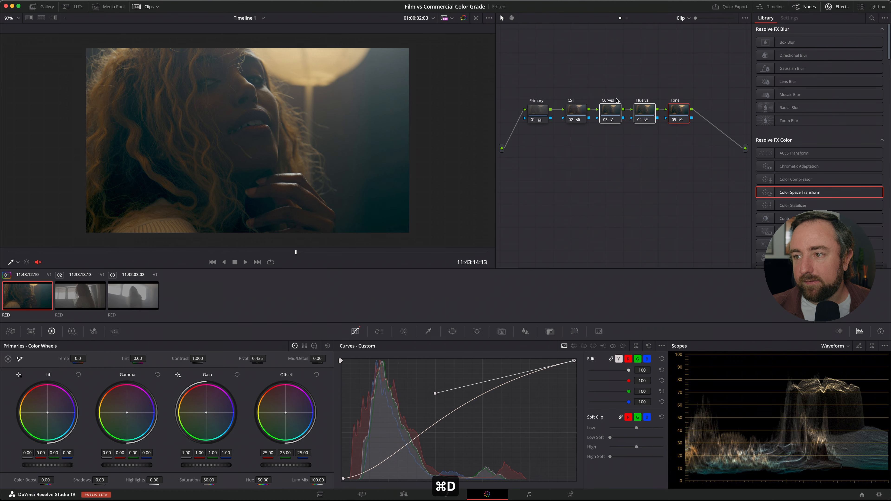
Step: Check the individual contributions of the Curves, Hue vs and Tone nodes by toggling them one at a time, leaving all three enabled
{"action": "left_click", "coordinate": [612, 112]}
{"action": "key", "text": "super+d"}
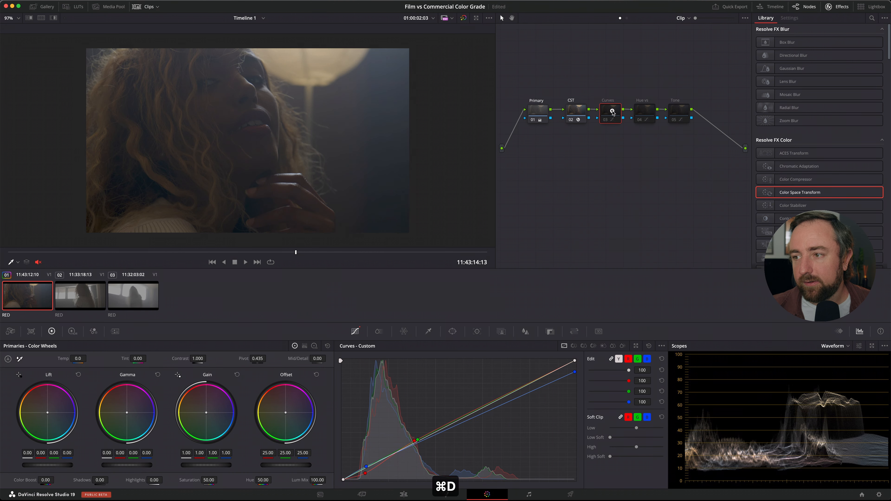
{"action": "key", "text": "super+d"}
{"action": "key", "text": "super+d"}
{"action": "key", "text": "super+d"}
{"action": "left_click", "coordinate": [646, 113]}
{"action": "key", "text": "super+d"}
{"action": "key", "text": "super+d"}
{"action": "key", "text": "super+d"}
{"action": "left_click", "coordinate": [676, 112]}
{"action": "key", "text": "super+d"}
Step: Select the Primary node and switch the scope display from Waveform to Vectorscope
{"action": "left_click", "coordinate": [537, 111]}
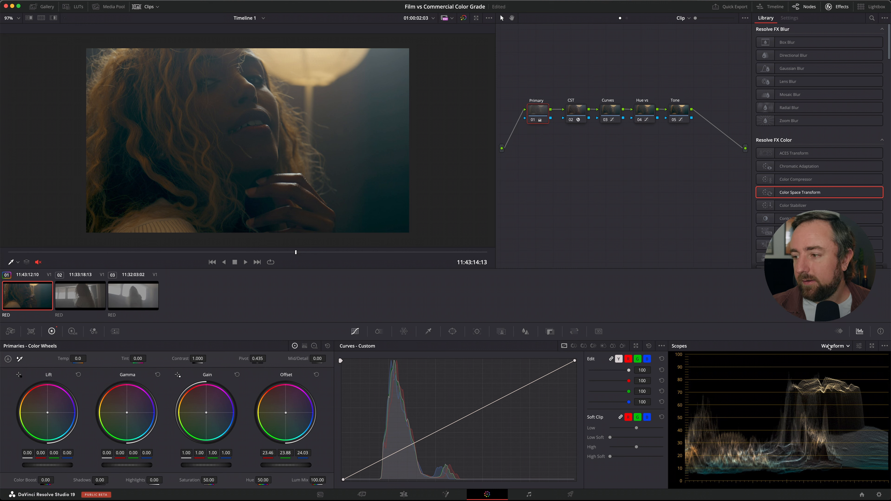
{"action": "left_click", "coordinate": [833, 350]}
{"action": "left_click", "coordinate": [845, 372]}
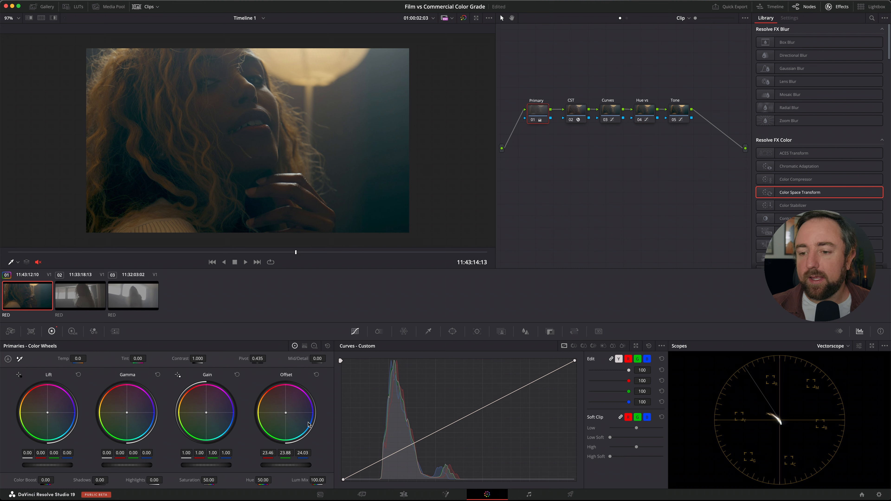
Step: Try a warm orange balance with the Primary node's Offset wheel at 24.06, 22.61, 20.98, comparing with the node disabled
{"action": "left_click_drag", "start_coordinate": [286, 417], "coordinate": [286, 416]}
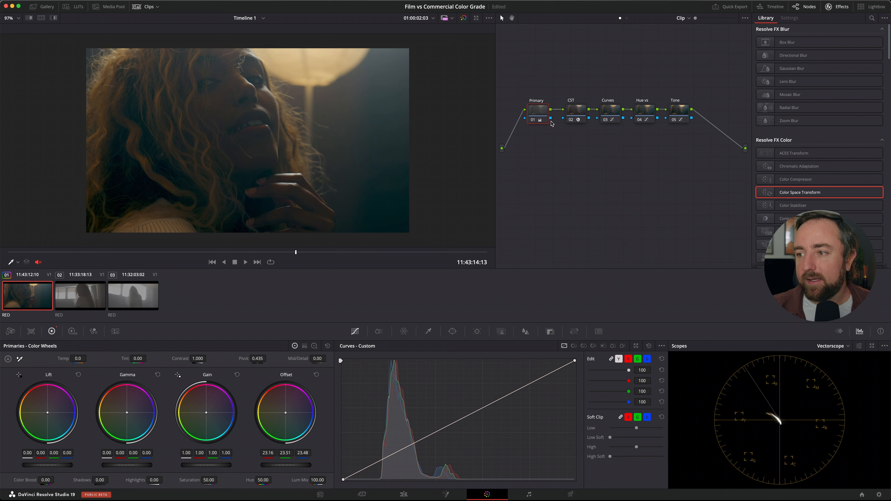
{"action": "left_click_drag", "start_coordinate": [286, 421], "coordinate": [285, 414]}
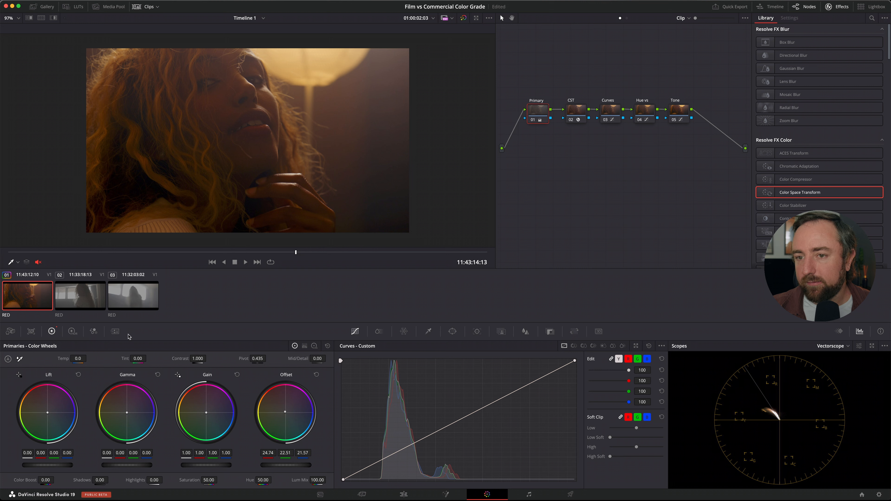
{"action": "left_click_drag", "start_coordinate": [276, 410], "coordinate": [285, 412]}
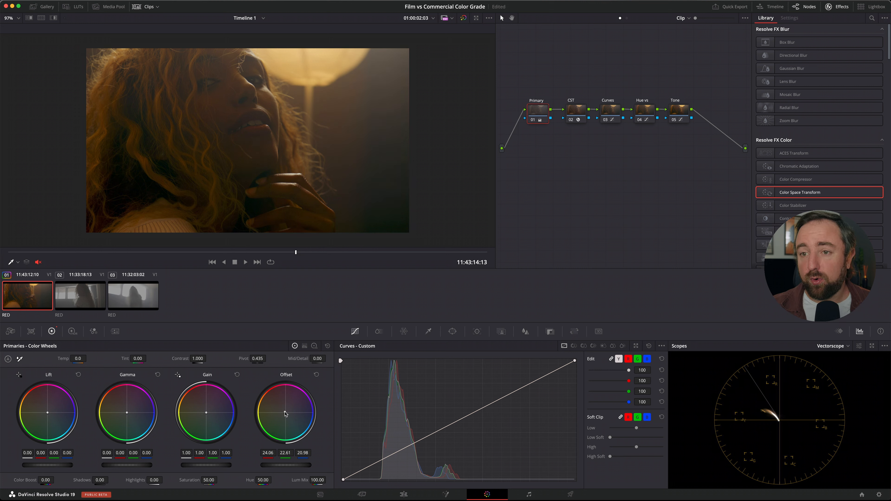
{"action": "key", "text": "super+d"}
{"action": "key", "text": "super+d"}
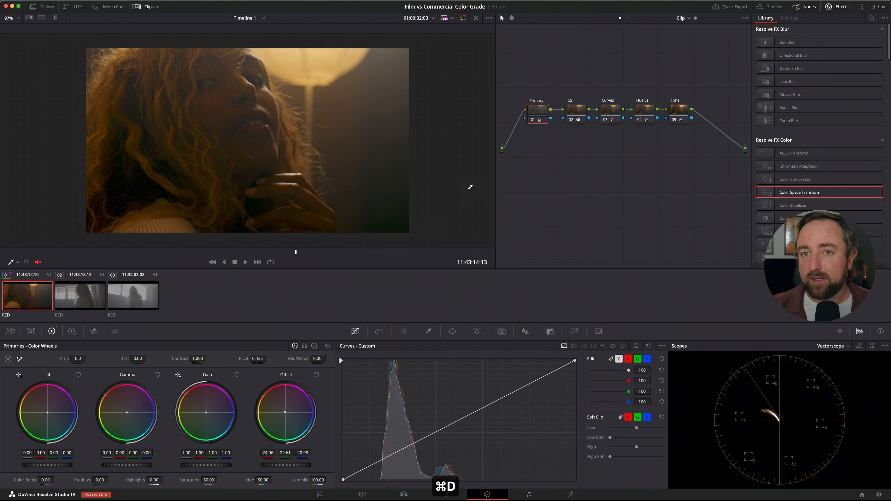
Step: Try reducing the Tone node's Saturation to 27.00, compare with the node disabled, and reset the Saturation to its default
{"action": "left_click", "coordinate": [687, 111]}
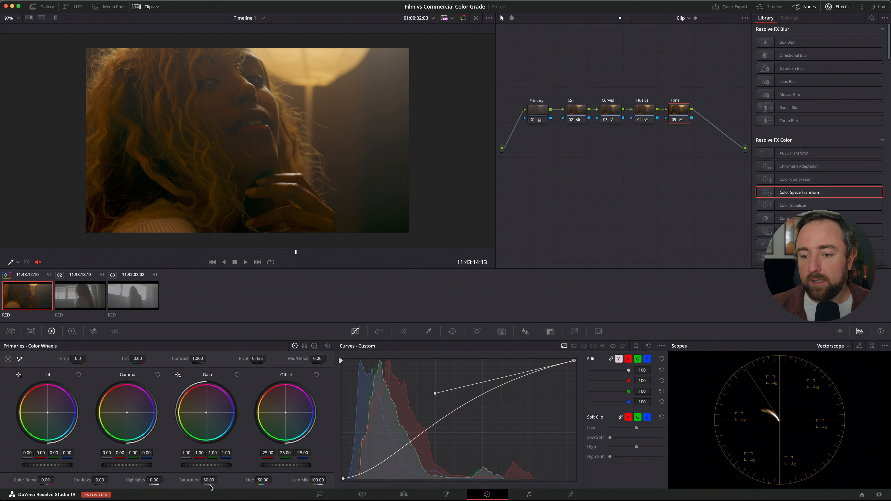
{"action": "left_click_drag", "start_coordinate": [209, 480], "coordinate": [189, 483]}
{"action": "left_click_drag", "start_coordinate": [180, 485], "coordinate": [170, 486]}
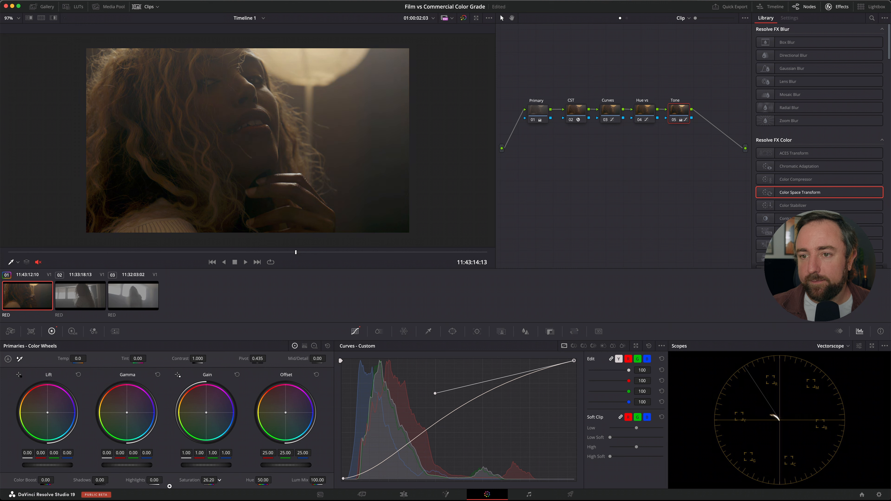
{"action": "key", "text": "super+d"}
{"action": "key", "text": "super+d"}
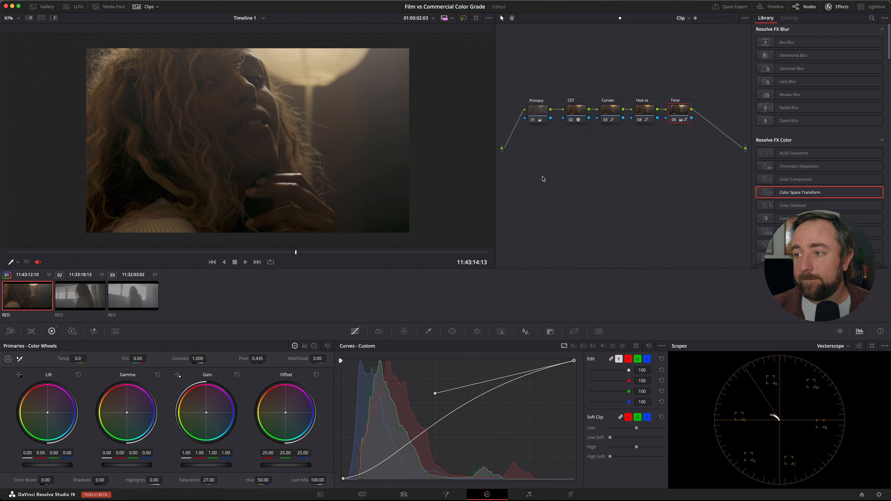
{"action": "double_click", "coordinate": [195, 480]}
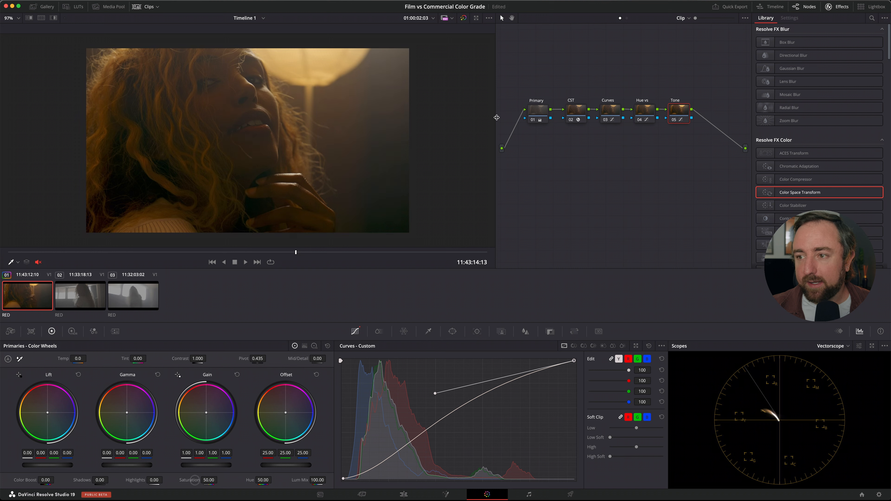
Step: Shift the Primary node's Offset back toward teal and brighten it slightly to 22.70, 22.65, 22.32, comparing with the node disabled
{"action": "left_click", "coordinate": [538, 110]}
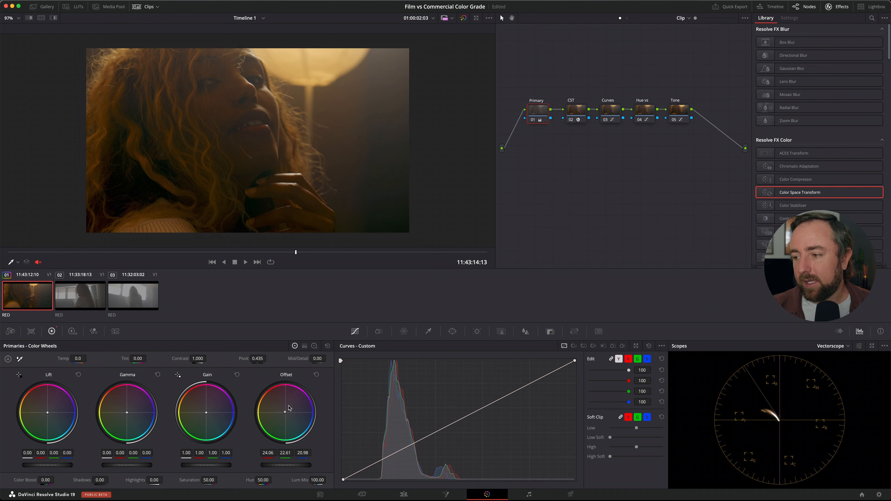
{"action": "left_click_drag", "start_coordinate": [290, 407], "coordinate": [295, 413]}
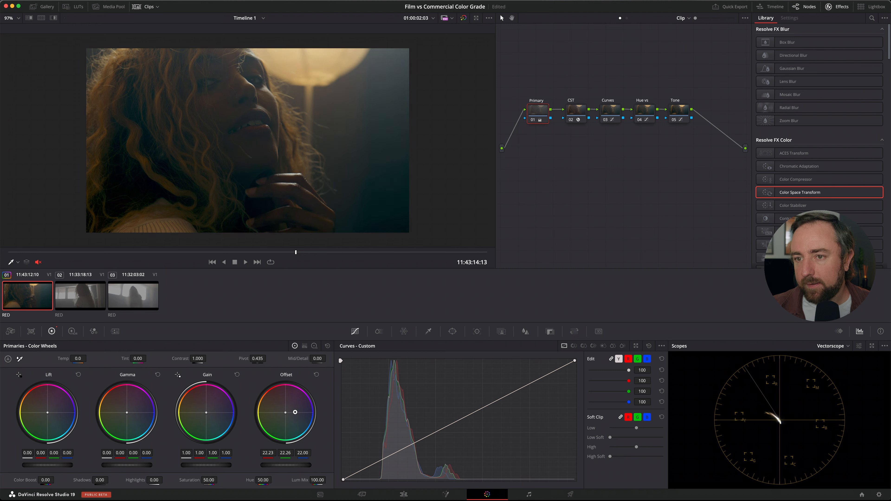
{"action": "key", "text": "super+d"}
{"action": "key", "text": "super+d"}
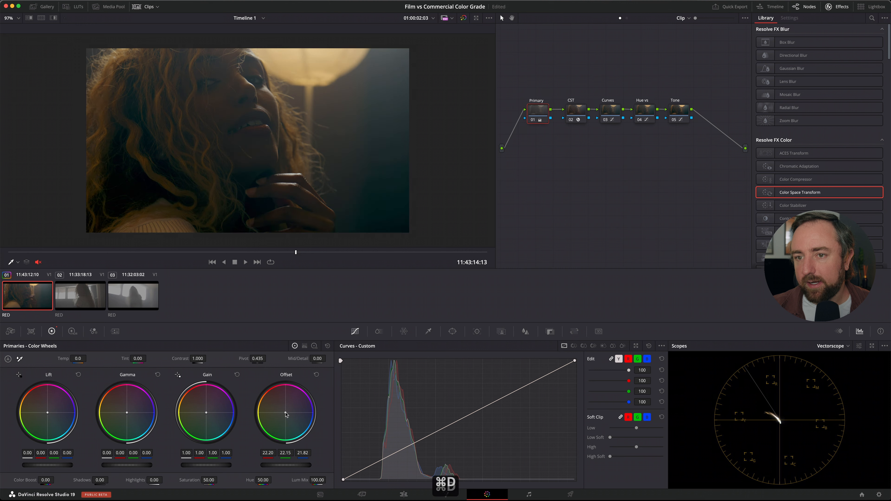
{"action": "left_click_drag", "start_coordinate": [297, 465], "coordinate": [308, 461]}
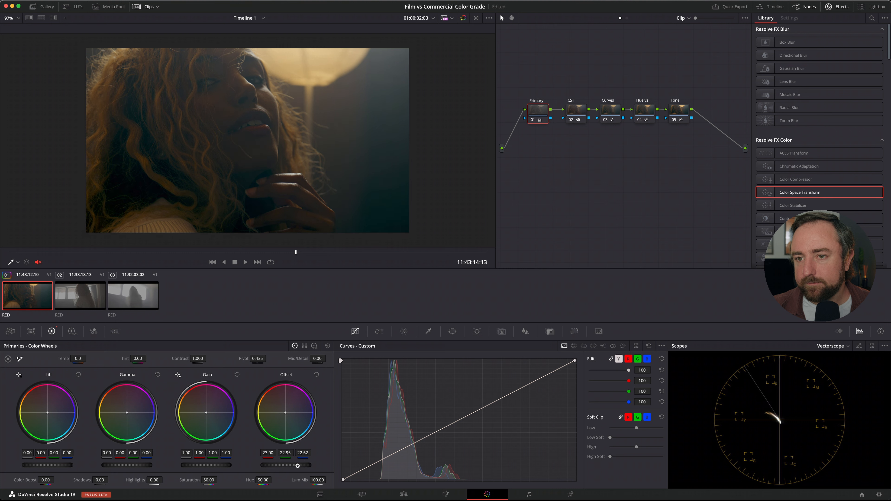
{"action": "key", "text": "super+d"}
{"action": "key", "text": "super+d"}
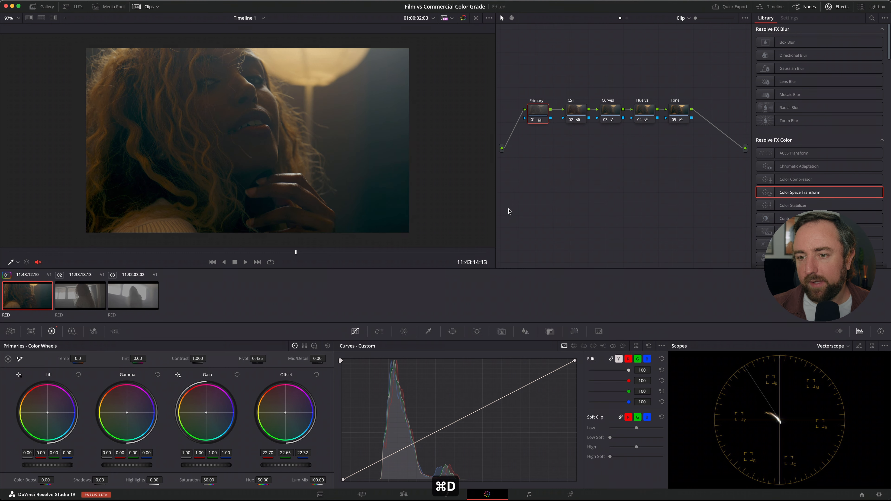
Step: Add a serial node after the Tone node and label it Glow
{"action": "left_click", "coordinate": [680, 113]}
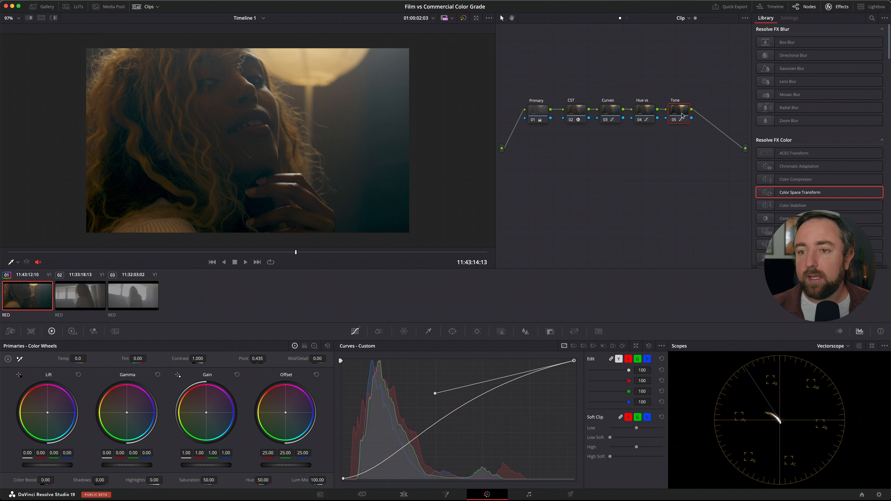
{"action": "left_click", "coordinate": [682, 113]}
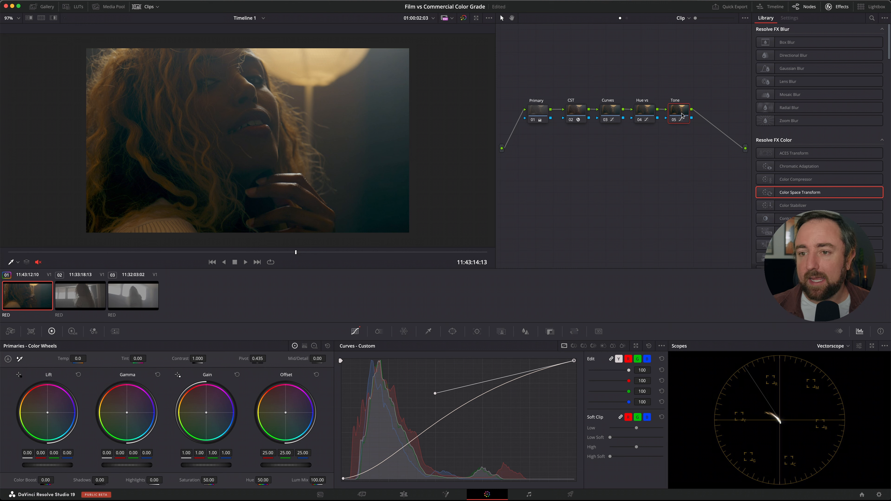
{"action": "key", "text": "alt+s"}
{"action": "right_click", "coordinate": [712, 111]}
{"action": "left_click", "coordinate": [723, 122]}
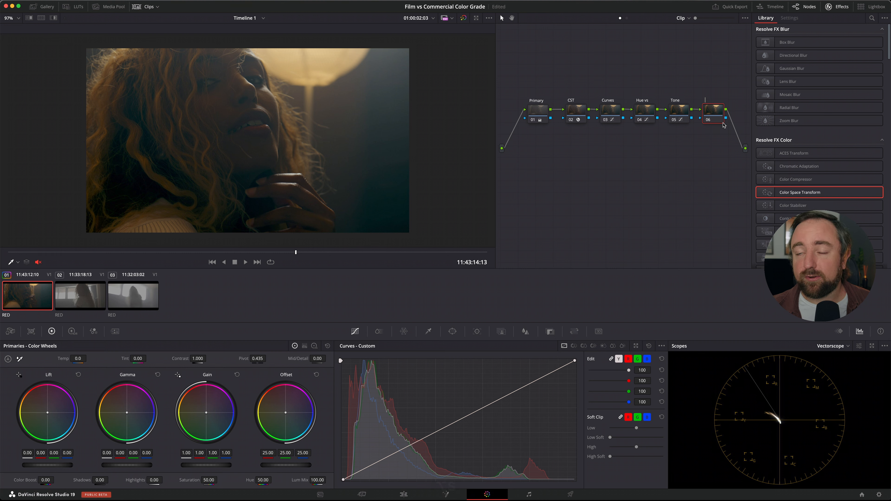
{"action": "type", "text": "Glow"}
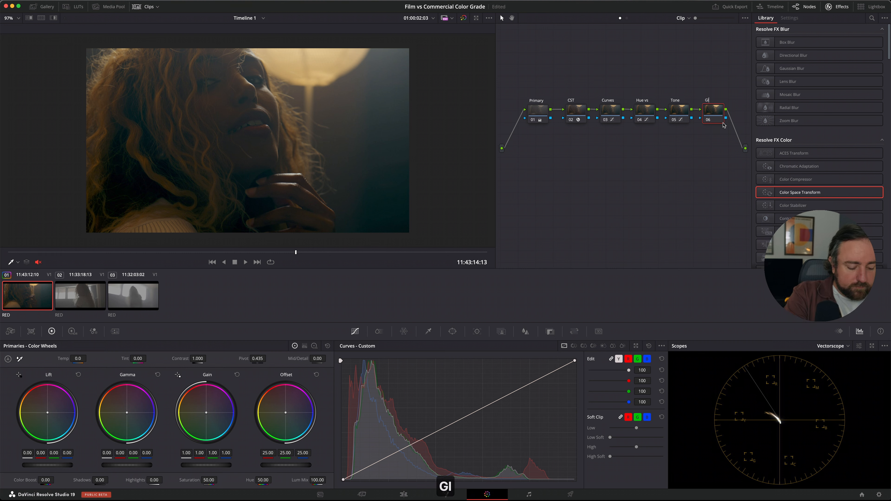
{"action": "key", "text": "Return"}
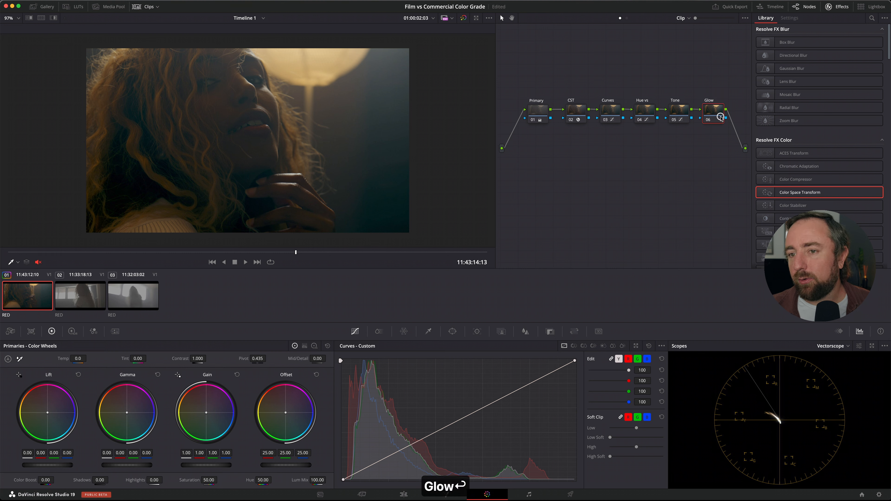
Step: Apply the Glow effect to the Glow node and set its Composite Type to Screen
{"action": "left_click", "coordinate": [872, 19]}
{"action": "type", "text": "glow"}
{"action": "left_click_drag", "start_coordinate": [786, 60], "coordinate": [716, 112]}
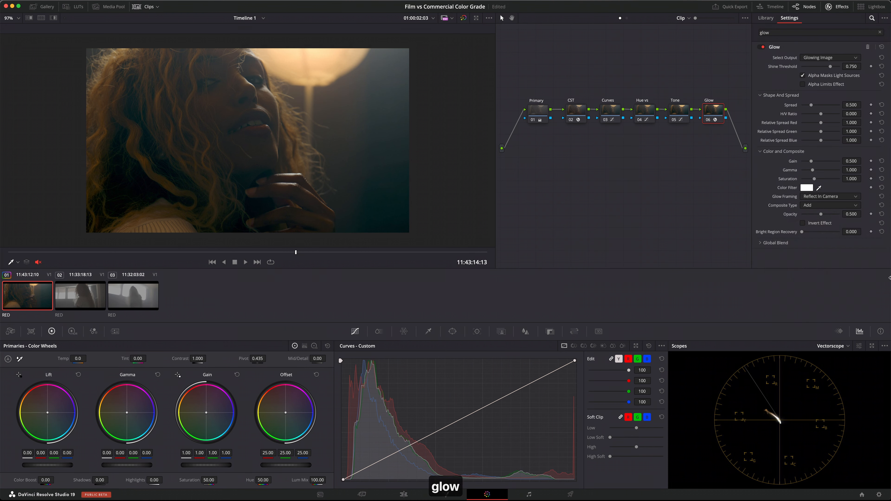
{"action": "left_click", "coordinate": [831, 205]}
{"action": "key", "text": "s"}
{"action": "key", "text": "c"}
{"action": "key", "text": "plus"}
{"action": "key", "text": "Return"}
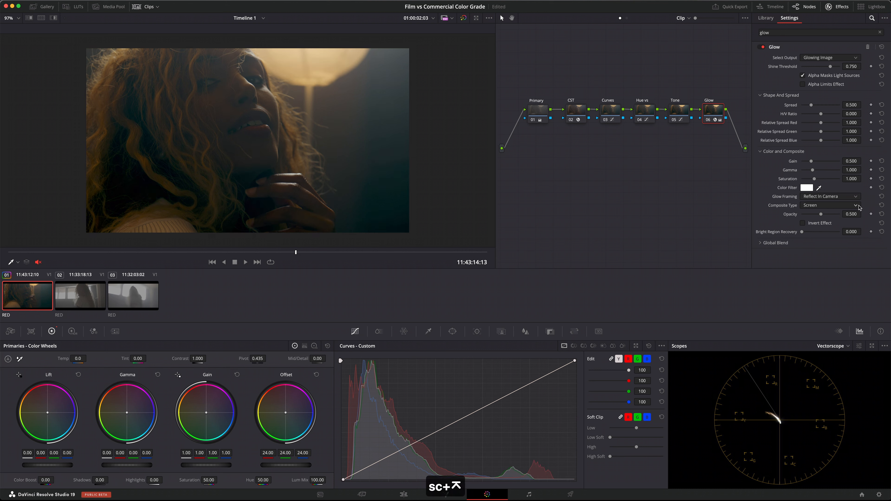
Step: Try Shine Threshold values of 0.367 and 0.431 for the glow, comparing with the node disabled
{"action": "left_click_drag", "start_coordinate": [830, 68], "coordinate": [816, 71]}
{"action": "key", "text": "super+d"}
{"action": "key", "text": "super+d"}
{"action": "key", "text": "super+d"}
{"action": "key", "text": "super+d"}
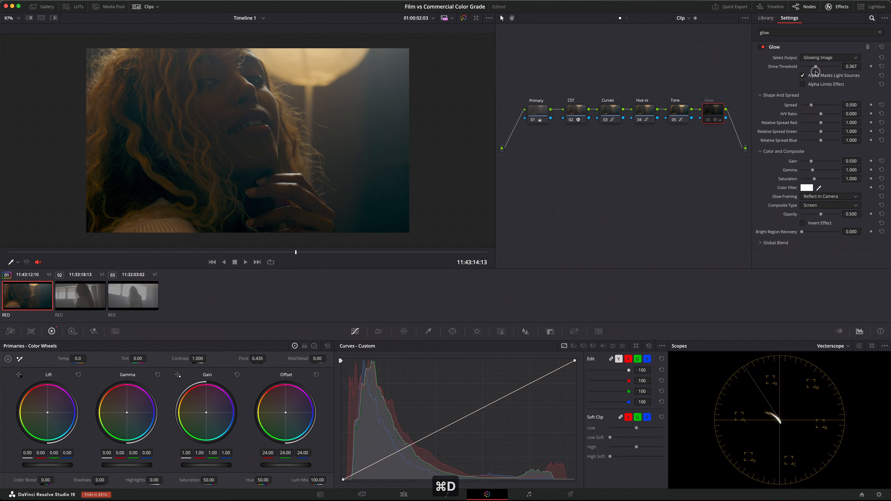
{"action": "left_click_drag", "start_coordinate": [816, 67], "coordinate": [819, 70]}
{"action": "key", "text": "super+d"}
{"action": "key", "text": "super+d"}
Step: Reduce the glow's Spread to 0.312, comparing the image with the Glow node enabled and disabled
{"action": "left_click_drag", "start_coordinate": [812, 109], "coordinate": [807, 109]}
{"action": "key", "text": "super+d"}
{"action": "key", "text": "super+d"}
{"action": "key", "text": "super+d"}
{"action": "key", "text": "super+d"}
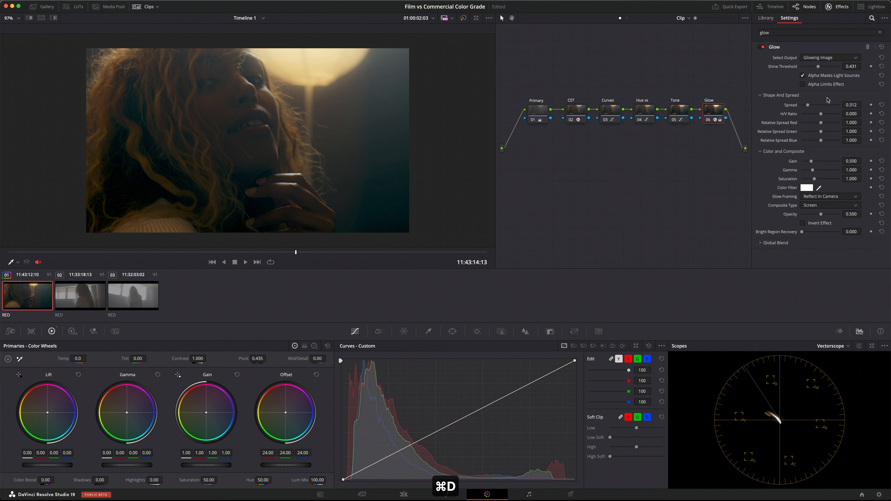
{"action": "key", "text": "super+d"}
{"action": "key", "text": "super+d"}
{"action": "key", "text": "super+d"}
{"action": "key", "text": "super+d"}
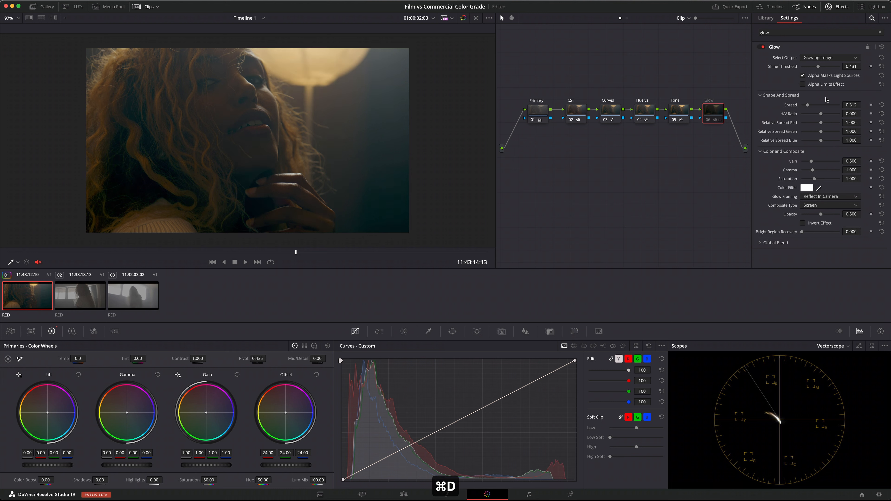
Step: Lower the glow's Shine Threshold to 0.340, comparing with the Glow node disabled
{"action": "left_click_drag", "start_coordinate": [819, 69], "coordinate": [811, 69]}
{"action": "key", "text": "super+d"}
{"action": "key", "text": "super+d"}
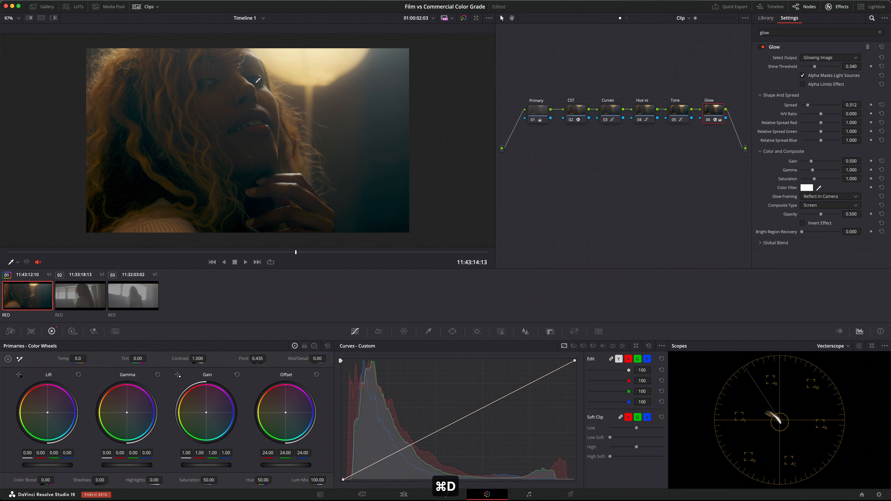
{"action": "key", "text": "super+d"}
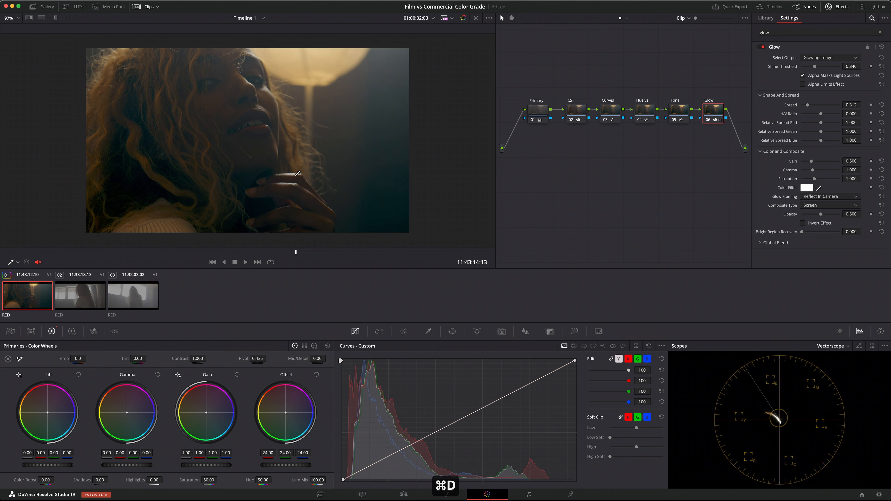
Step: Play the first clip on loop from near its start and review the glow in full screen
{"action": "left_click_drag", "start_coordinate": [296, 252], "coordinate": [64, 252]}
{"action": "left_click", "coordinate": [271, 261]}
{"action": "key", "text": "space"}
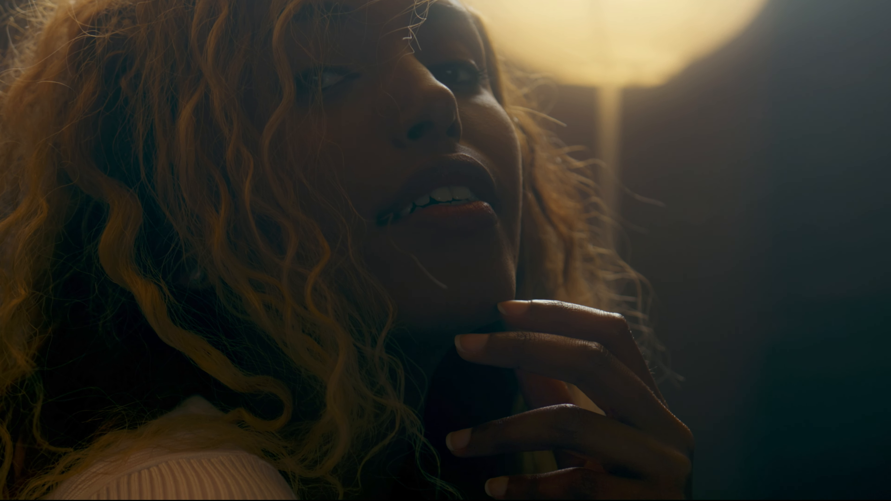
{"action": "key", "text": "super+f"}
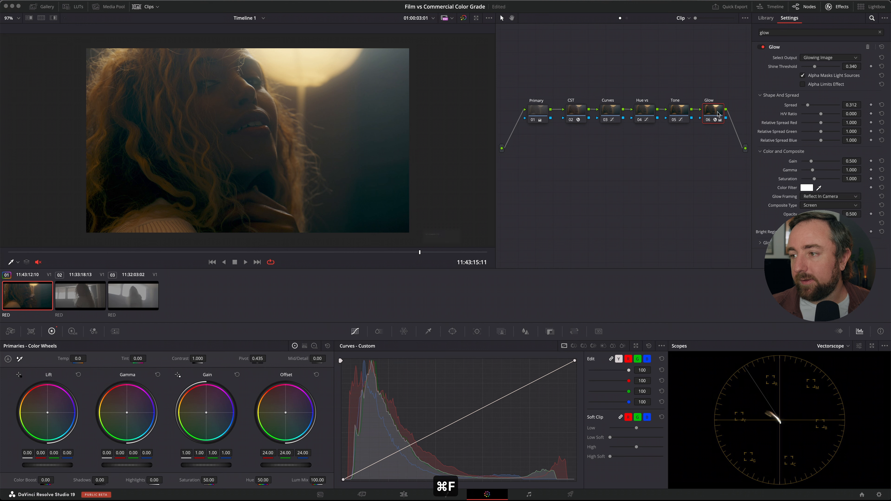
Step: Add a serial node after the Glow node, place it below that node and label it Grain
{"action": "key", "text": "alt+s"}
{"action": "left_click_drag", "start_coordinate": [513, 140], "coordinate": [709, 153]}
{"action": "right_click", "coordinate": [709, 153]}
{"action": "left_click", "coordinate": [729, 169]}
{"action": "type", "text": "g"}
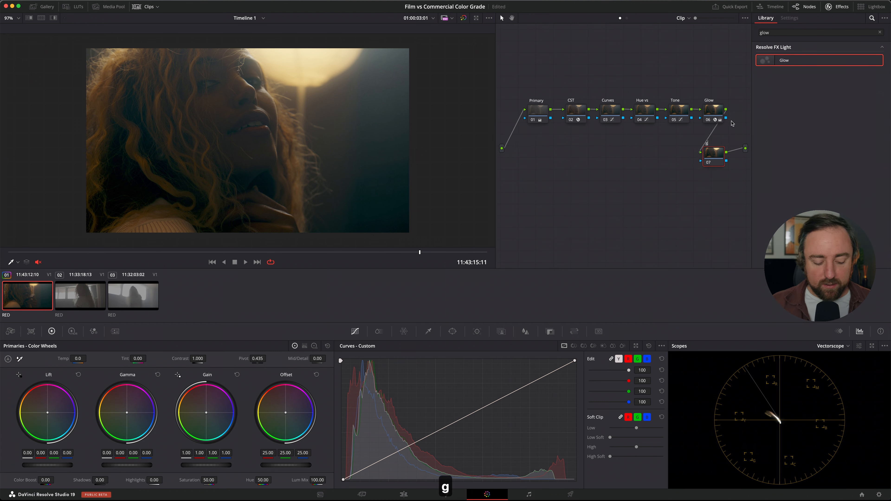
{"action": "key", "text": "Return"}
Step: Apply the Film Grain effect to the Grain node with the 35mm preset
{"action": "double_click", "coordinate": [783, 31]}
{"action": "type", "text": "gra"}
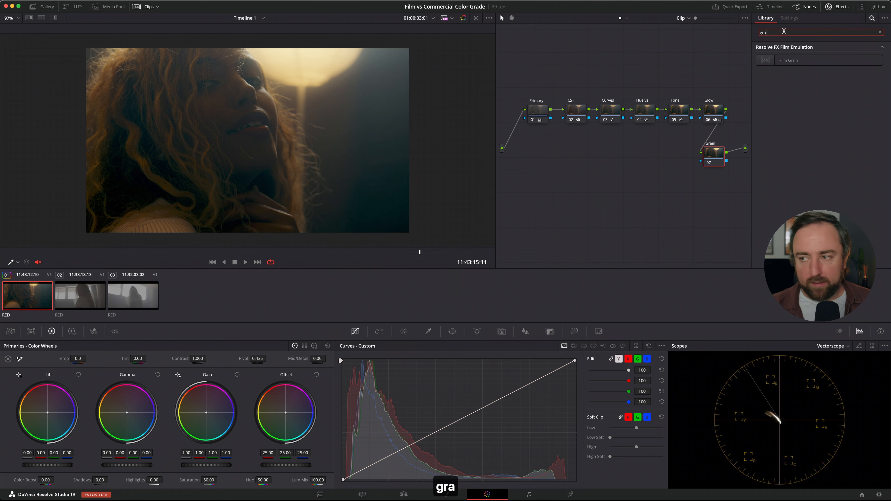
{"action": "left_click_drag", "start_coordinate": [786, 60], "coordinate": [716, 159]}
{"action": "left_click", "coordinate": [827, 57]}
{"action": "left_click", "coordinate": [823, 105]}
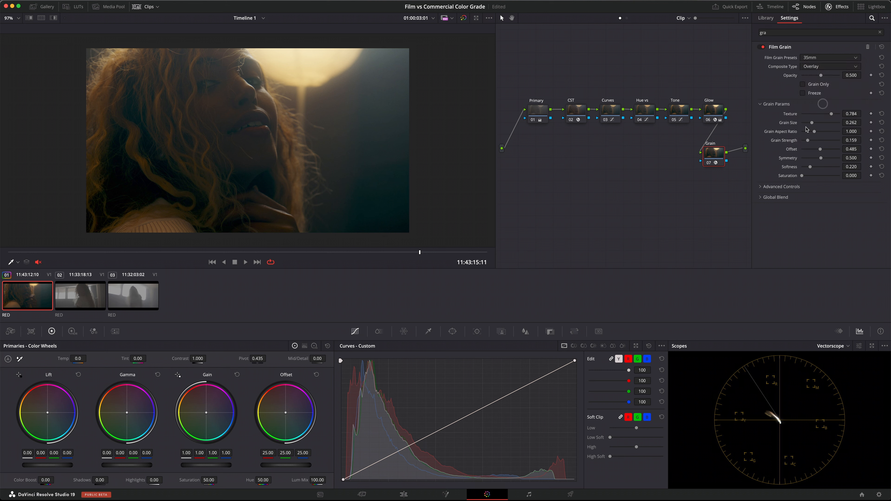
Step: Isolate the grain with Grain Only, and set Grain Strength to 0.559 and Grain Size to 0.477
{"action": "left_click", "coordinate": [810, 86]}
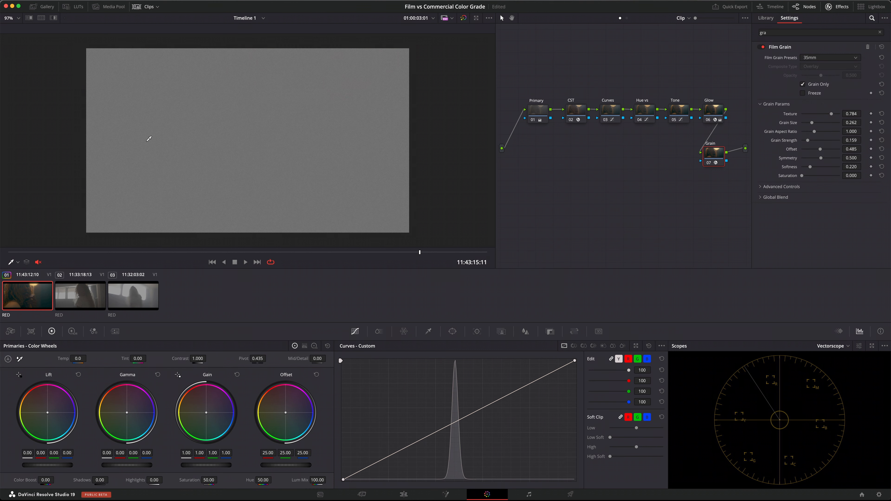
{"action": "scroll", "coordinate": [204, 135], "scroll_direction": "up", "scroll_amount": 5}
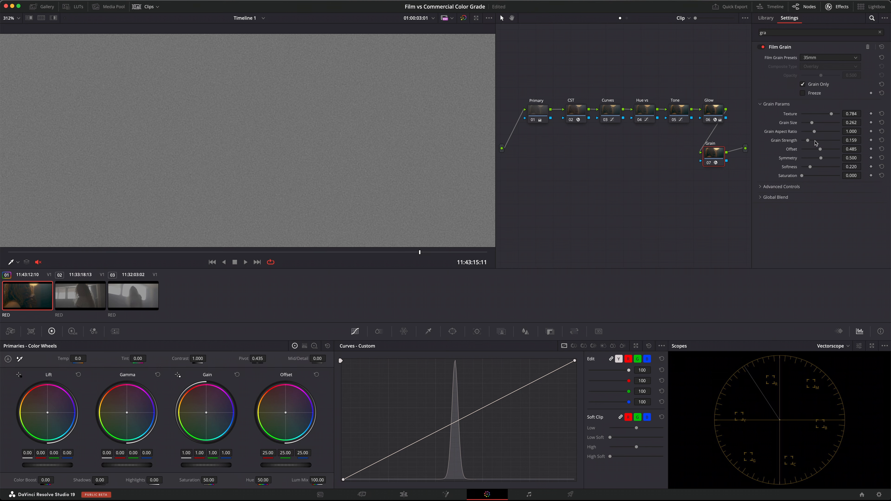
{"action": "left_click_drag", "start_coordinate": [816, 141], "coordinate": [821, 123]}
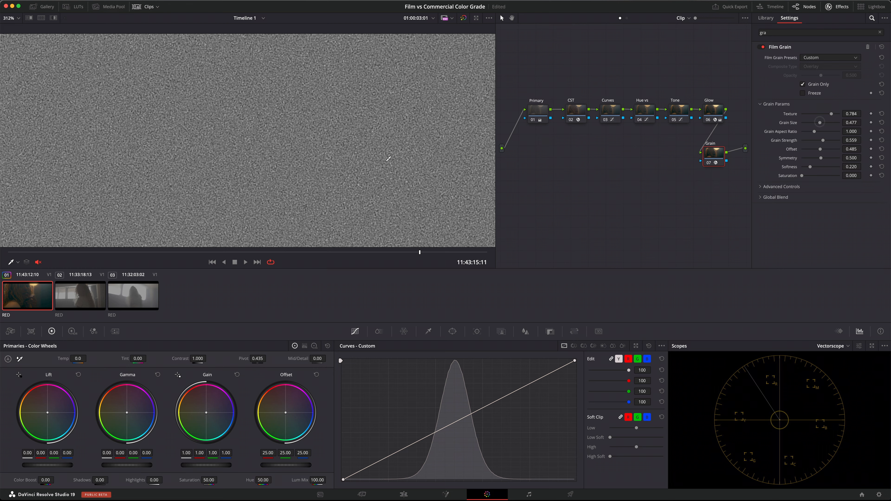
{"action": "key", "text": "z"}
{"action": "scroll", "coordinate": [384, 160], "scroll_direction": "up", "scroll_amount": 1}
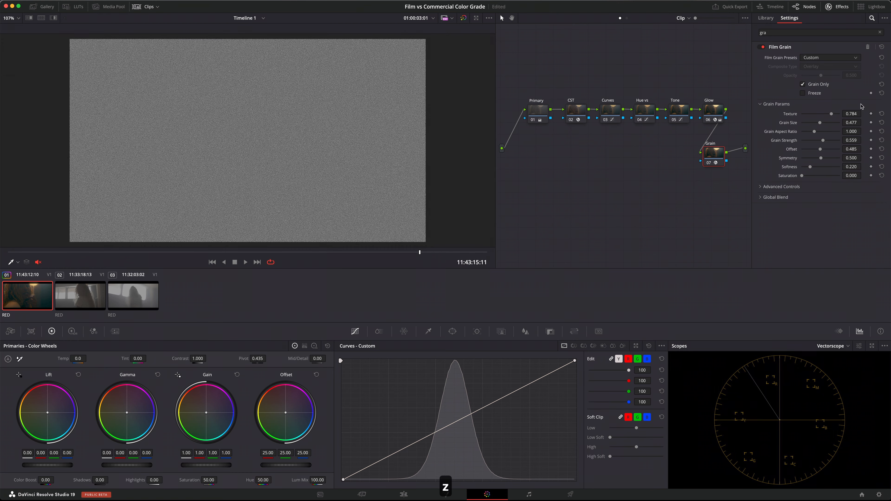
Step: Set the grain's Softness to 0.403, Grain Size to 0.706 and Grain Strength to 0.321, and turn off Grain Only
{"action": "left_click_drag", "start_coordinate": [811, 168], "coordinate": [815, 168]}
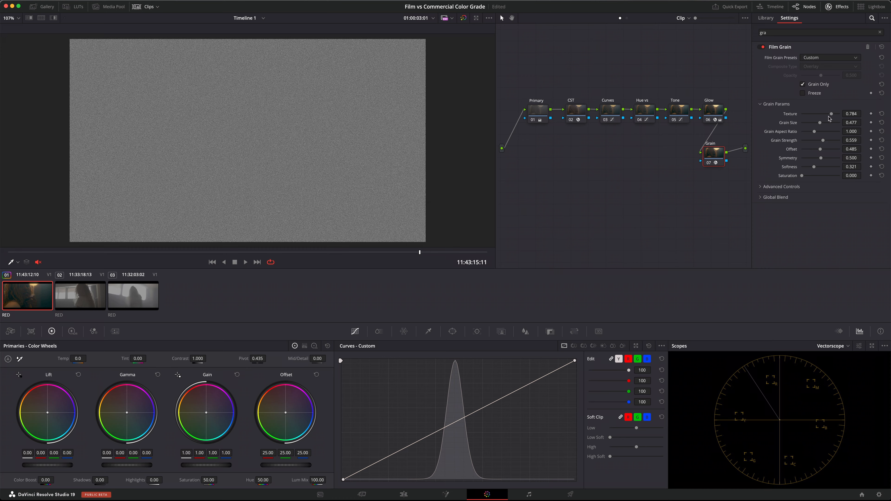
{"action": "key", "text": "super+z"}
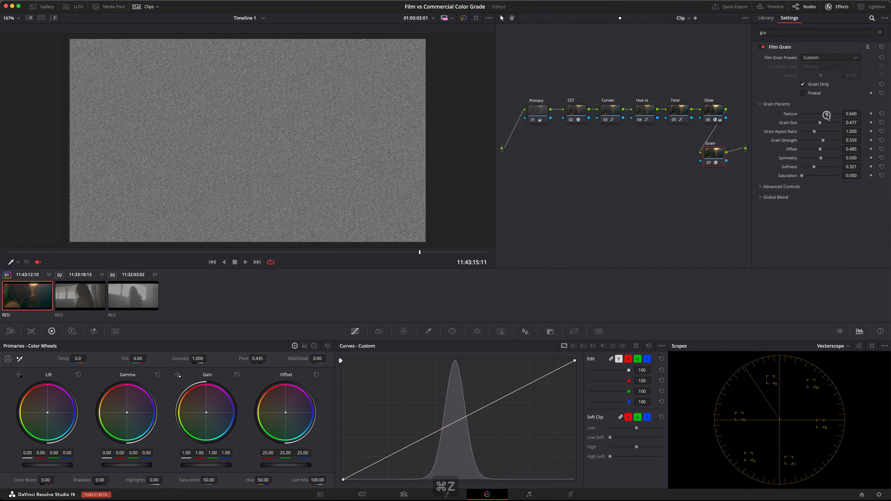
{"action": "left_click_drag", "start_coordinate": [822, 125], "coordinate": [829, 125]}
{"action": "left_click_drag", "start_coordinate": [811, 169], "coordinate": [819, 169]}
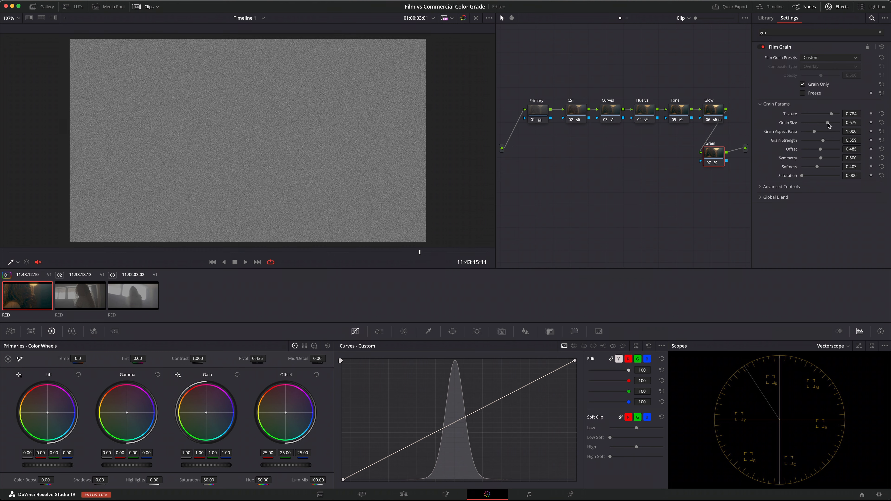
{"action": "left_click_drag", "start_coordinate": [829, 126], "coordinate": [814, 140]}
{"action": "left_click", "coordinate": [816, 85]}
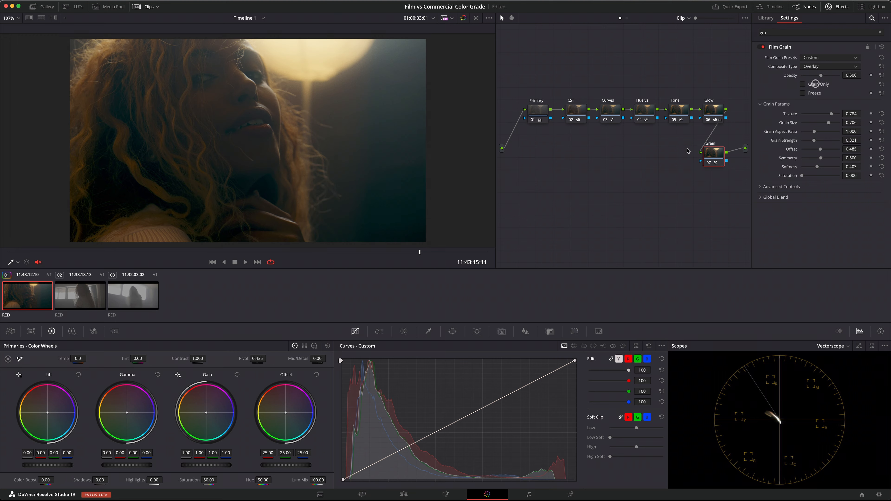
Step: Set Grain Strength to 0.578 and Grain Size to 0.624, checking full screen with the node toggled, and save the project
{"action": "key", "text": "super+f"}
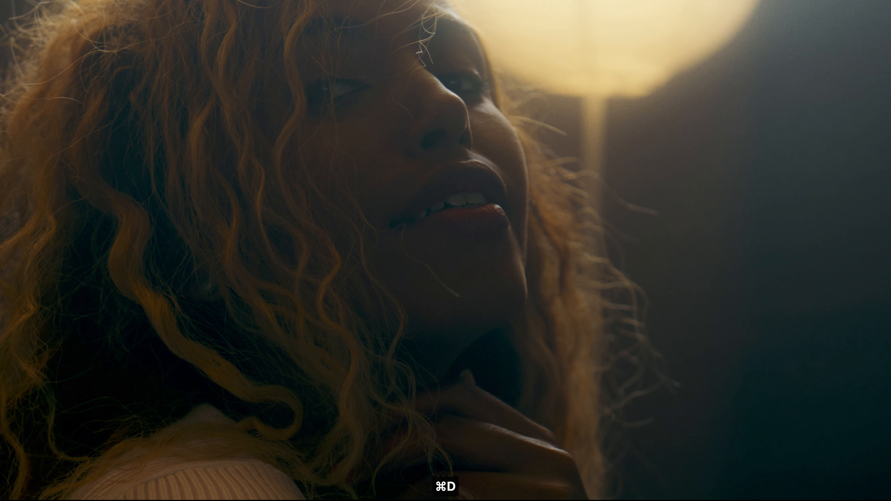
{"action": "key", "text": "super+f"}
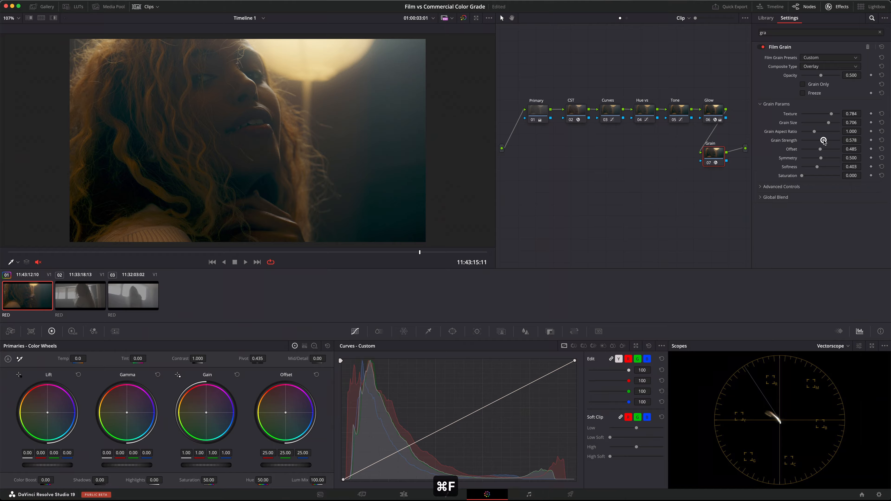
{"action": "key", "text": "super+f"}
{"action": "key", "text": "super+f"}
{"action": "key", "text": "super+f"}
{"action": "key", "text": "super+d"}
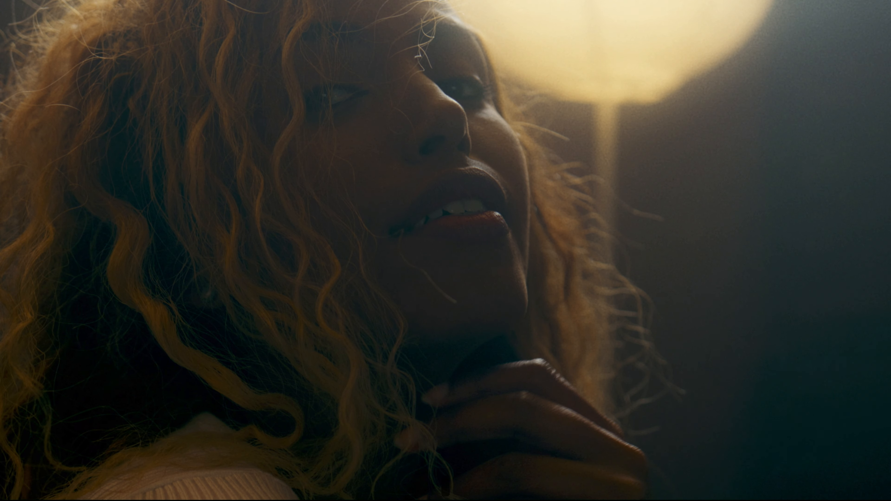
{"action": "key", "text": "super+f"}
{"action": "key", "text": "super+s"}
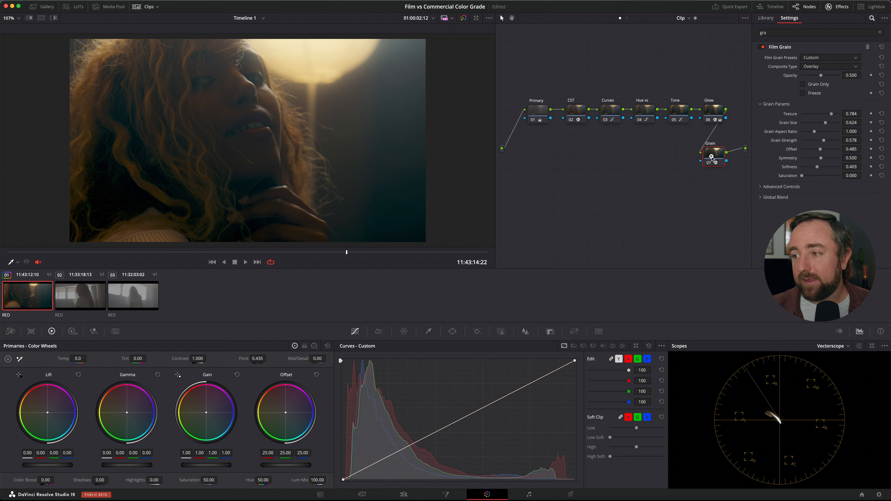
Step: Disable all nodes except CST and examine the CST node's color space transform settings
{"action": "left_click", "coordinate": [543, 114]}
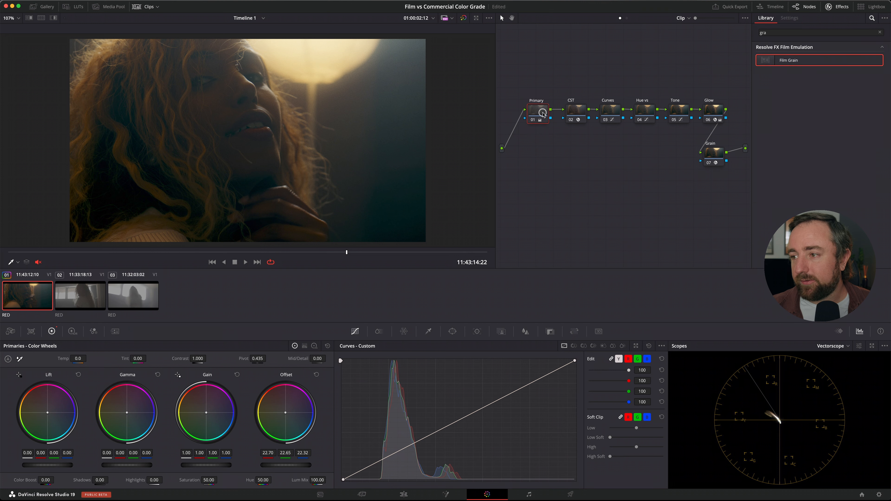
{"action": "left_click_drag", "start_coordinate": [603, 88], "coordinate": [736, 188]}
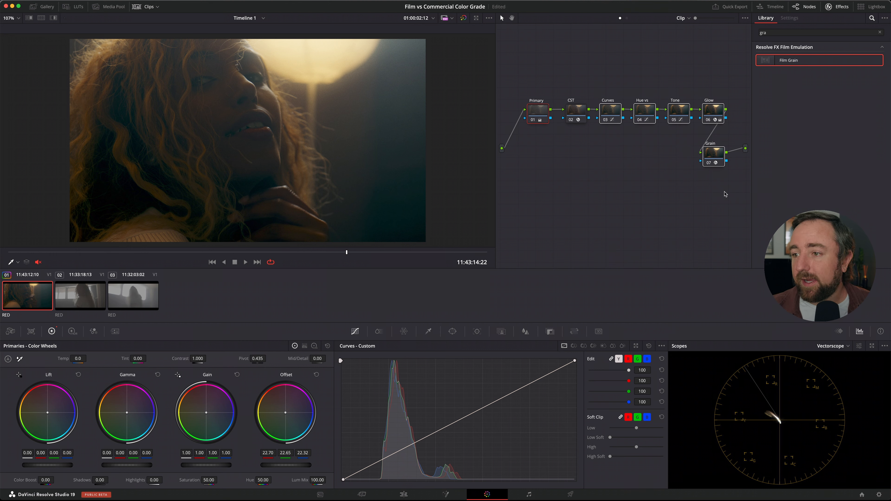
{"action": "key", "text": "super+d"}
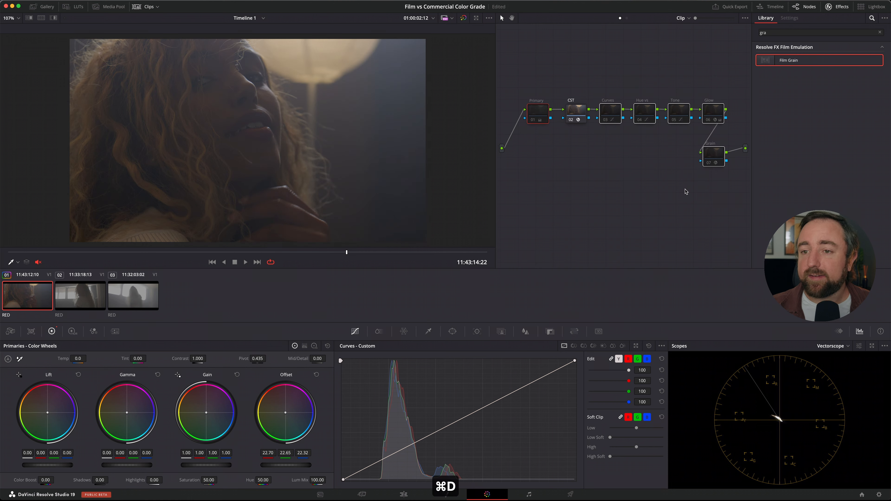
{"action": "left_click", "coordinate": [574, 111]}
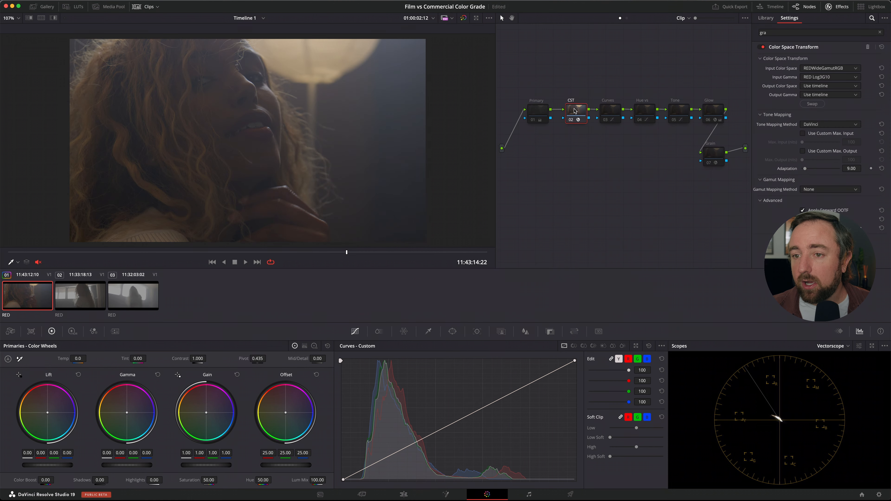
Step: Re-enable the Primary, Curves and Hue vs nodes one at a time to review each contribution to the grade
{"action": "left_click", "coordinate": [542, 113]}
{"action": "key", "text": "super+d"}
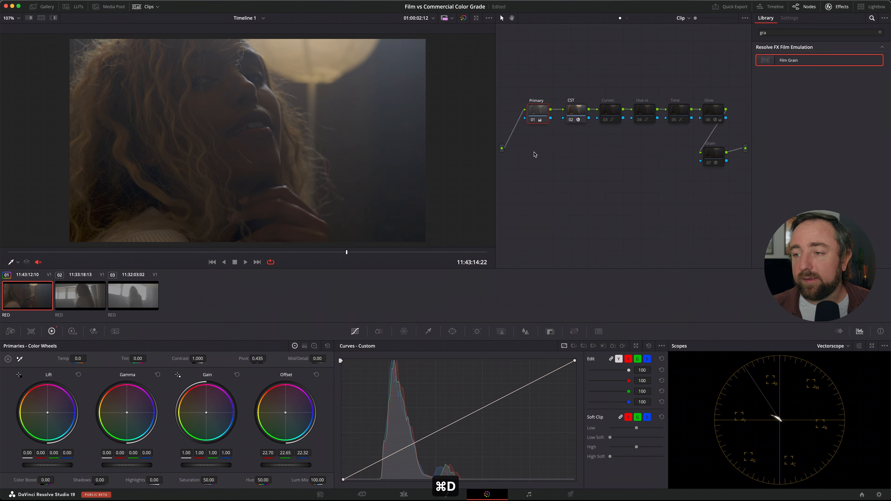
{"action": "left_click", "coordinate": [609, 112]}
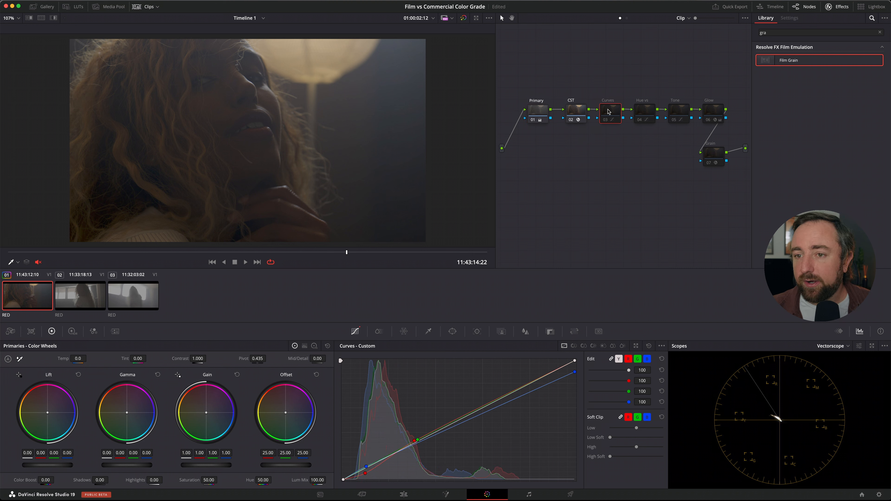
{"action": "key", "text": "super+d"}
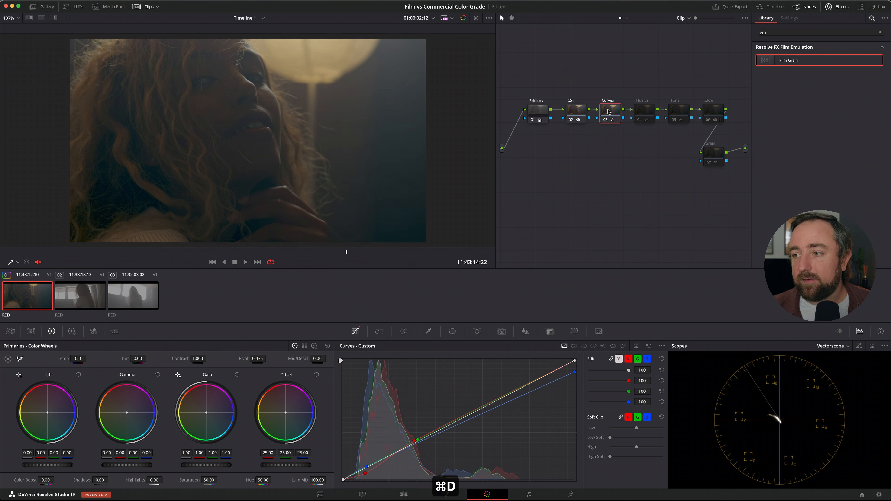
{"action": "left_click", "coordinate": [642, 112]}
{"action": "key", "text": "super+d"}
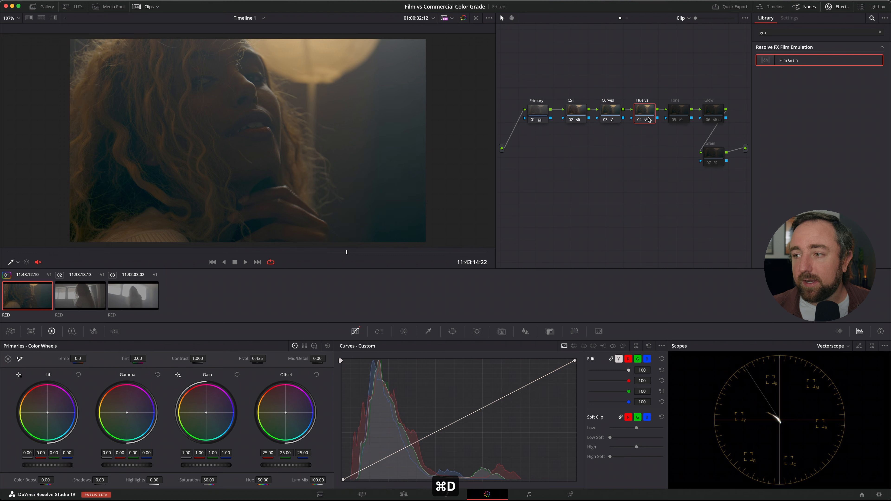
Step: Re-enable the Tone, Glow and Grain nodes, then play back the first clip with the full grade
{"action": "left_click", "coordinate": [680, 113]}
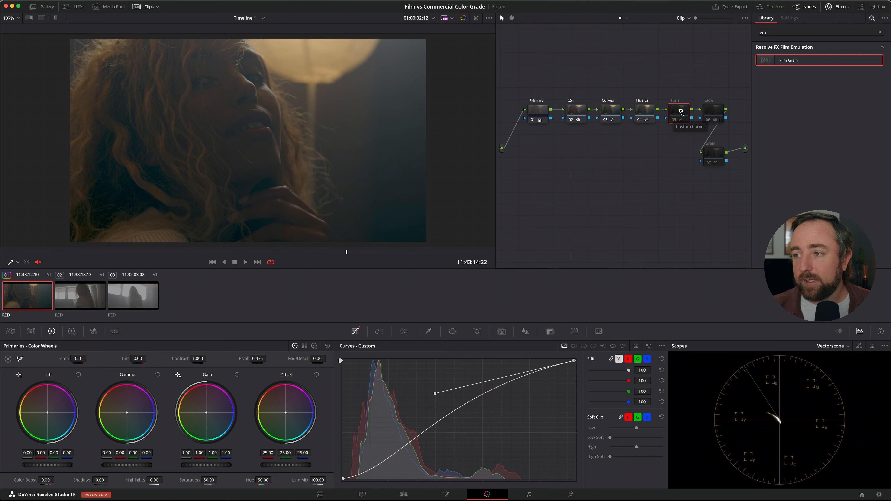
{"action": "key", "text": "super+d"}
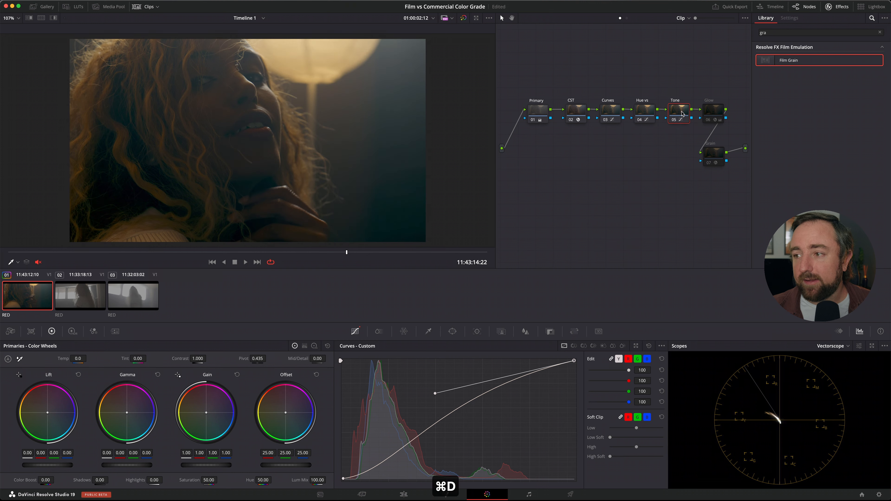
{"action": "left_click", "coordinate": [708, 110]}
{"action": "key", "text": "super+d"}
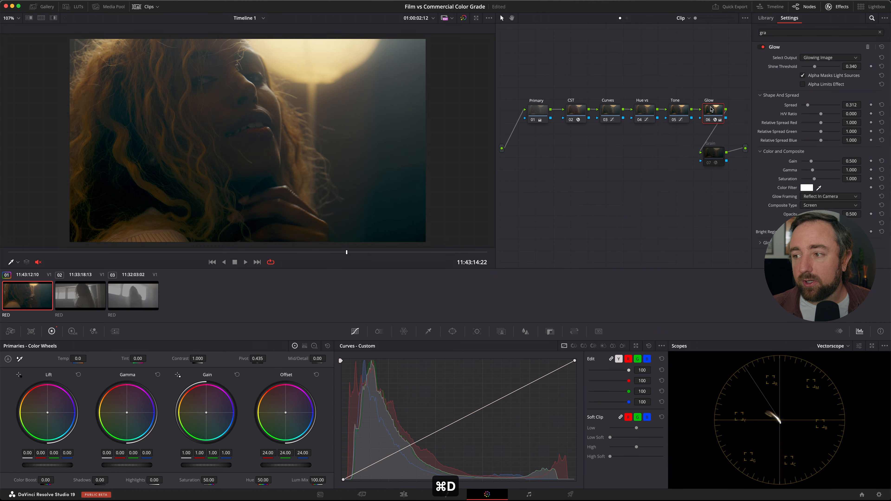
{"action": "left_click", "coordinate": [714, 154]}
{"action": "key", "text": "super+d"}
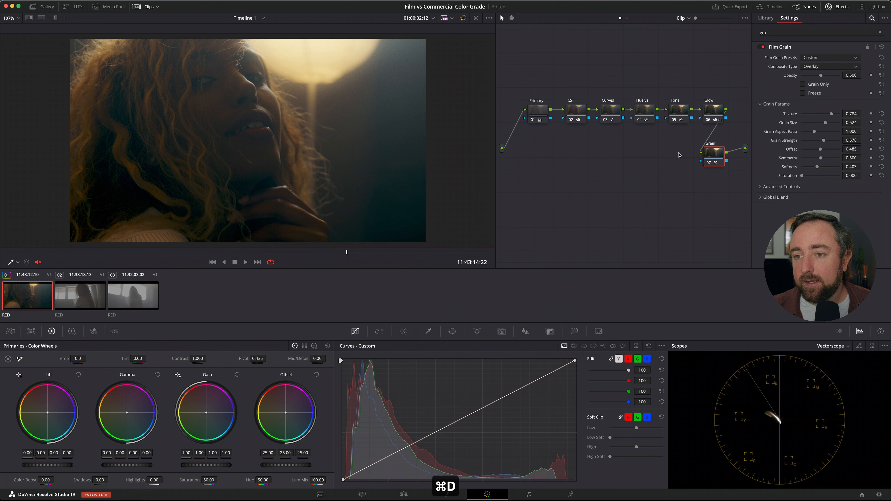
{"action": "key", "text": "space"}
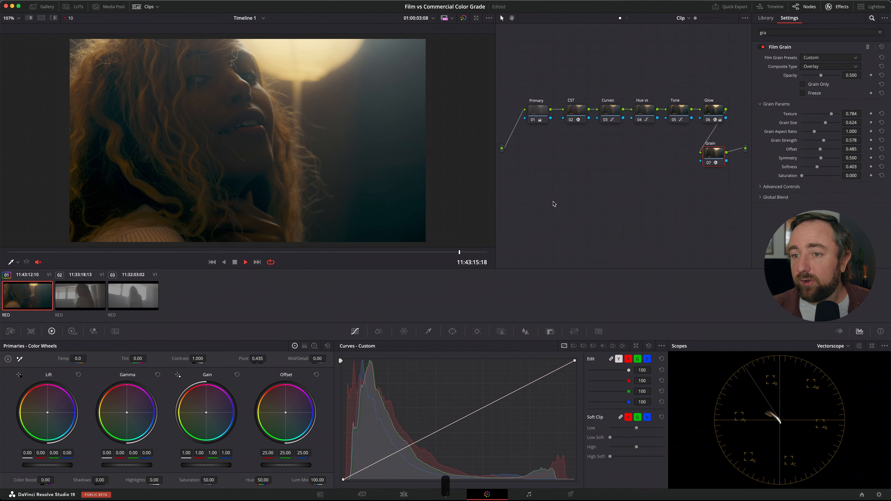
{"action": "left_click_drag", "start_coordinate": [379, 252], "coordinate": [384, 252]}
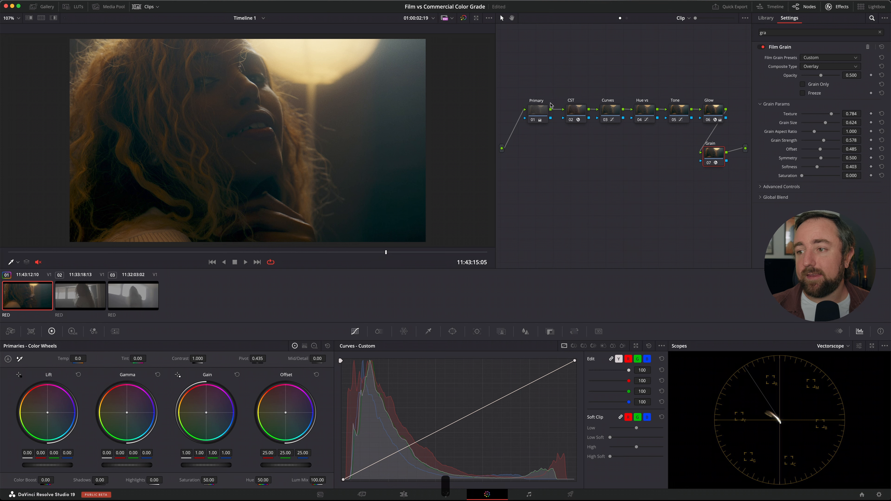
Step: Store the first clip's grade in grade memory 1 and grab a still of it, checking the still in the gallery
{"action": "left_click", "coordinate": [538, 111]}
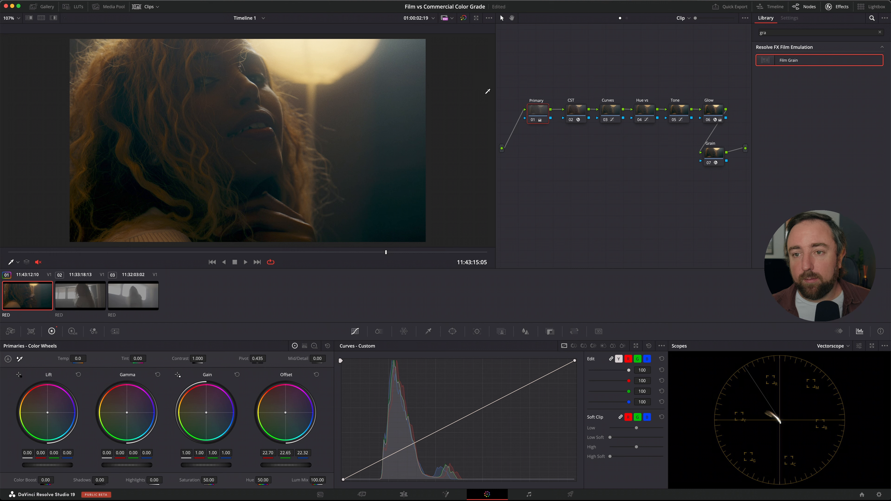
{"action": "key", "text": "alt+1"}
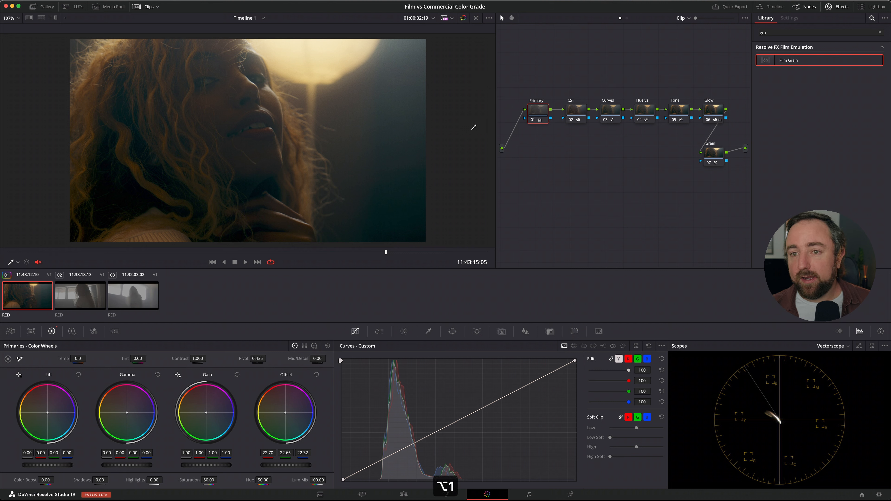
{"action": "right_click", "coordinate": [254, 93]}
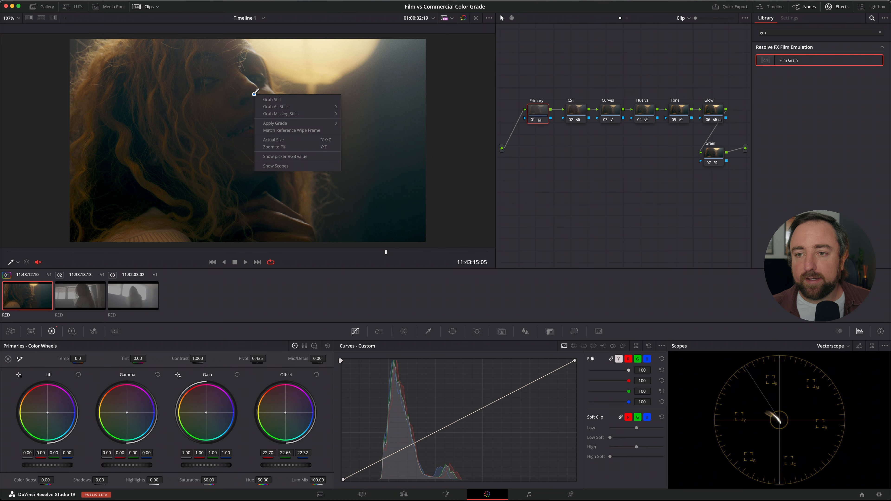
{"action": "left_click", "coordinate": [272, 100]}
{"action": "left_click", "coordinate": [35, 7]}
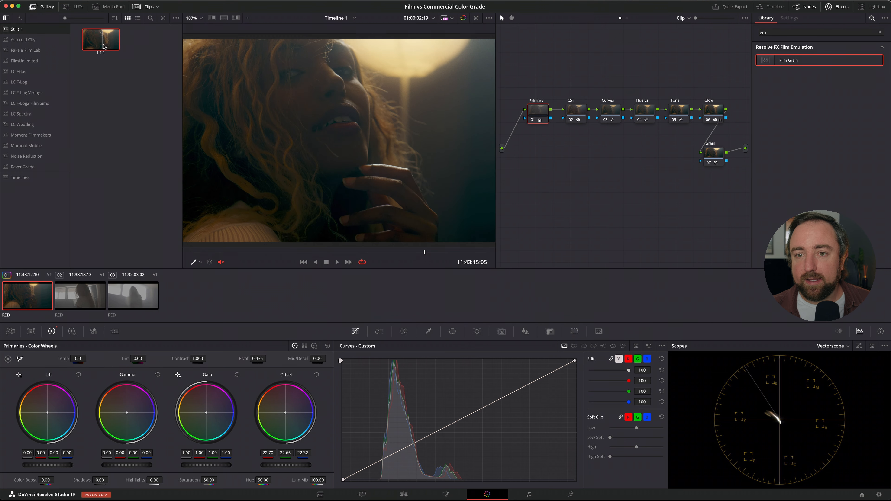
{"action": "left_click", "coordinate": [42, 7]}
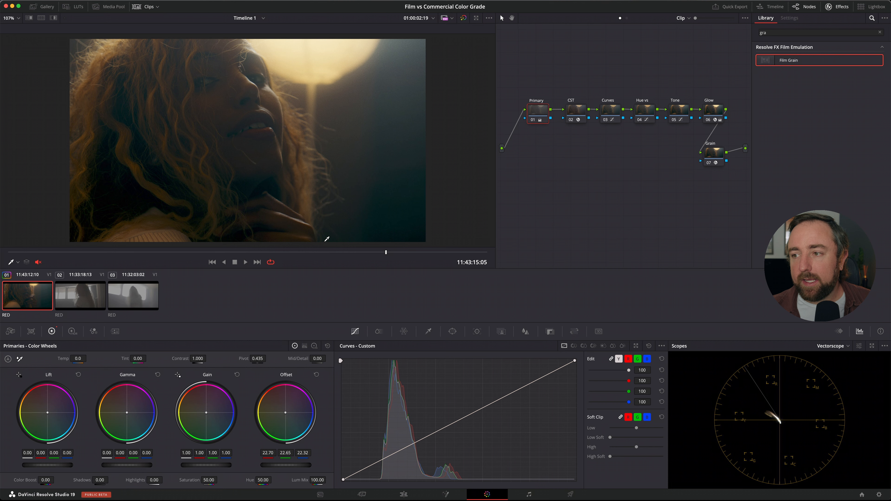
Step: Select the second clip, load the grade from memory 1 onto it, and reset the clip to its base grade
{"action": "left_click", "coordinate": [77, 298]}
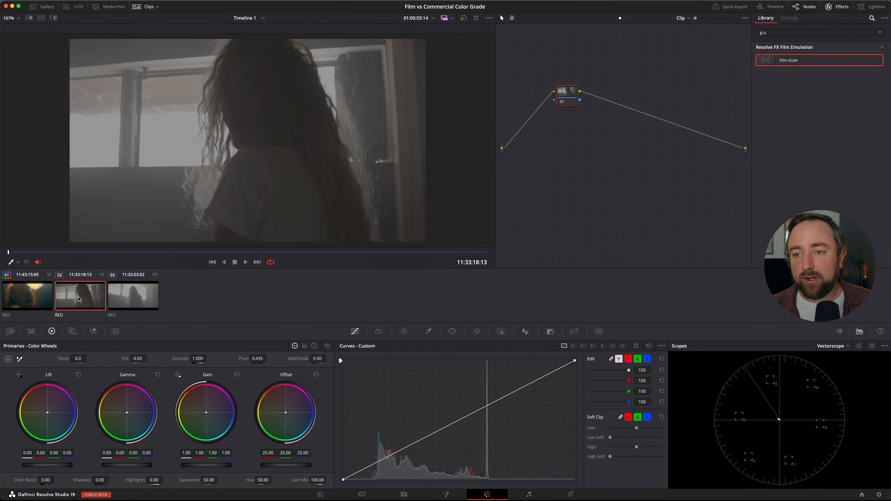
{"action": "key", "text": "super+1"}
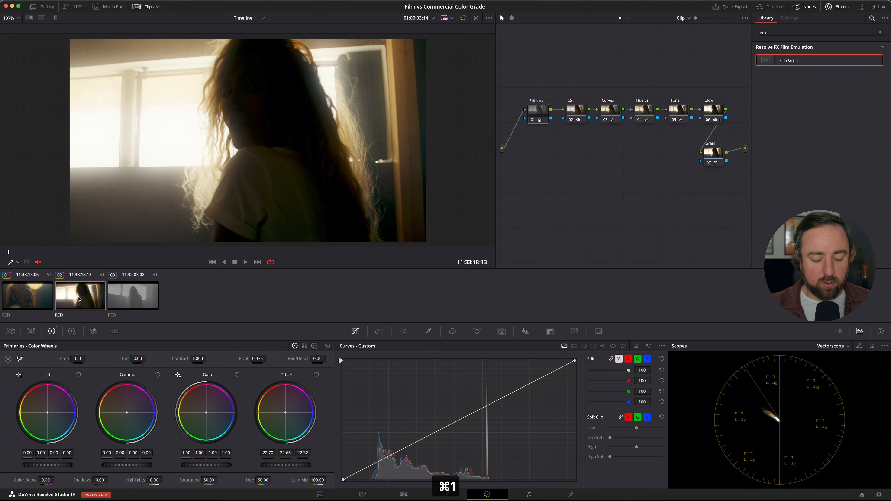
{"action": "key", "text": "super+Home"}
{"action": "key", "text": "super+z"}
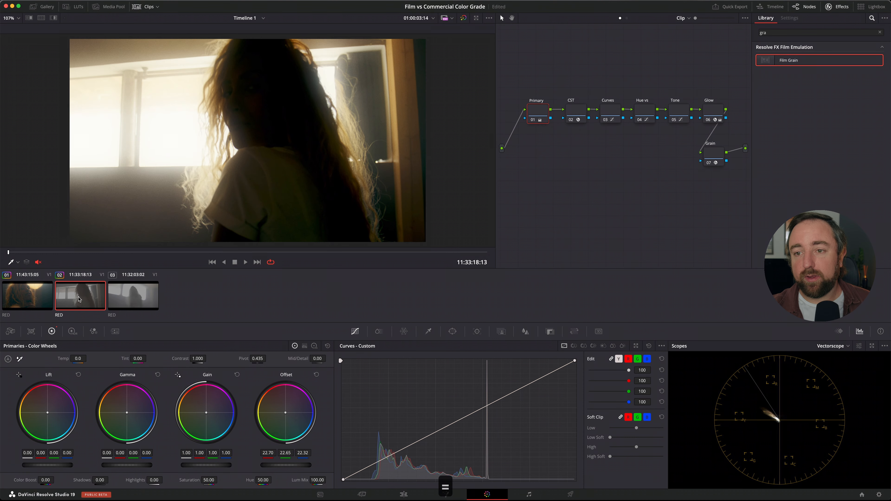
{"action": "key", "text": "super+Home"}
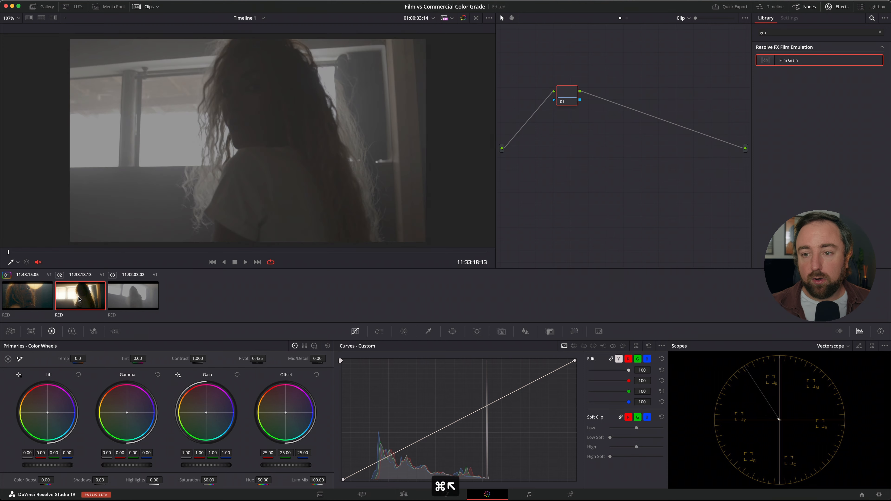
Step: Apply the grade from the grabbed still to the second clip, and load grade memory 1 onto it again
{"action": "left_click", "coordinate": [37, 10]}
{"action": "right_click", "coordinate": [104, 41]}
{"action": "left_click", "coordinate": [125, 62]}
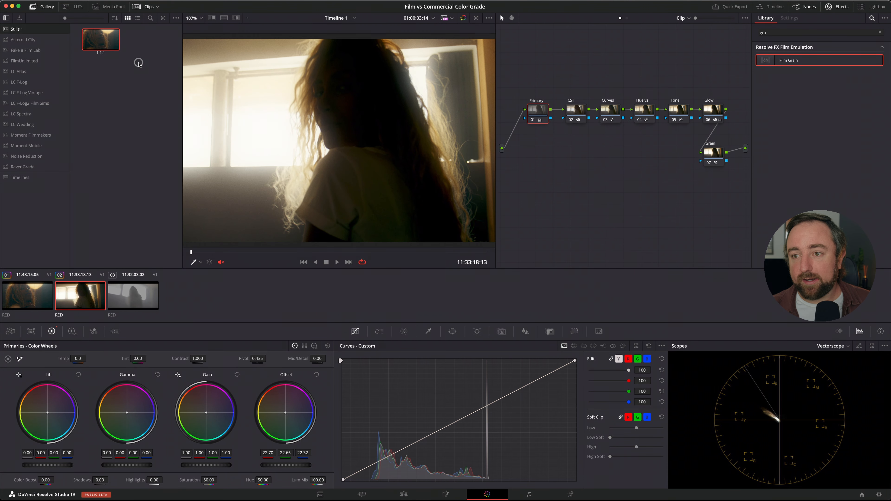
{"action": "left_click", "coordinate": [47, 7]}
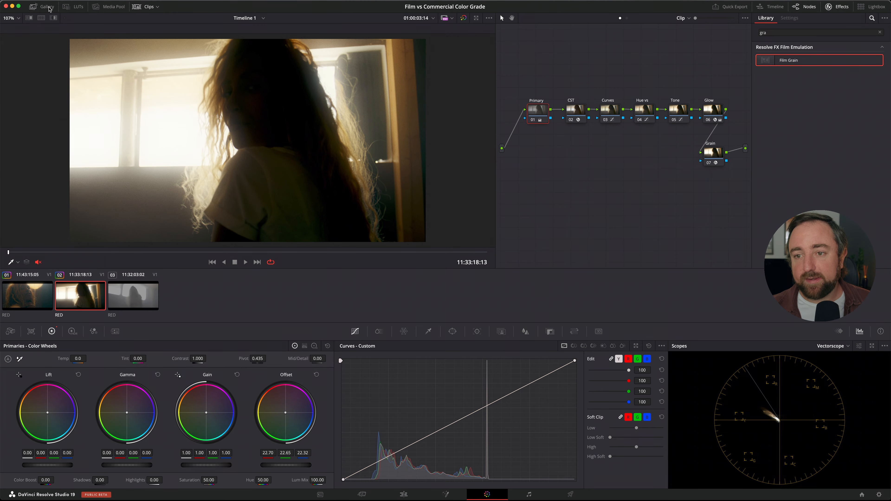
{"action": "key", "text": "super+1"}
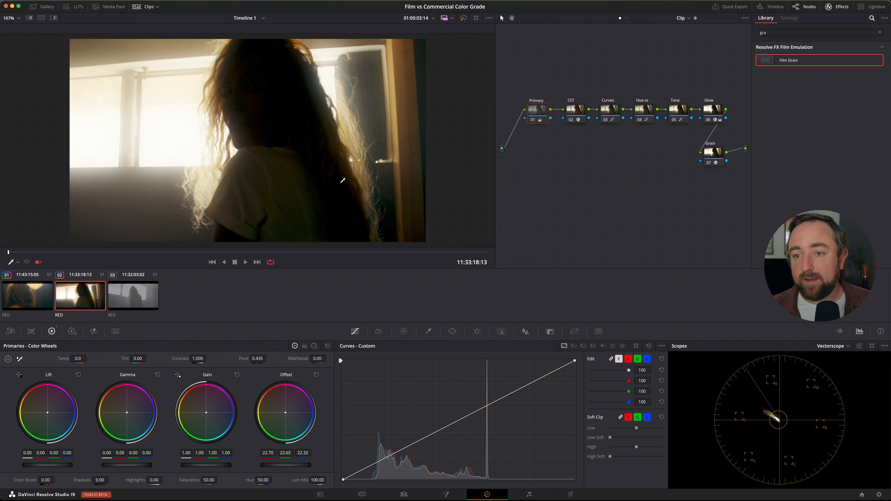
Step: Compare the second clip with the grabbed still by sliding the reference wipe across the image and toggling it
{"action": "key", "text": "super+w"}
{"action": "left_click_drag", "start_coordinate": [306, 181], "coordinate": [131, 190]}
{"action": "key", "text": "super+w"}
{"action": "key", "text": "super+w"}
{"action": "key", "text": "super+w"}
{"action": "key", "text": "super+w"}
{"action": "key", "text": "super+w"}
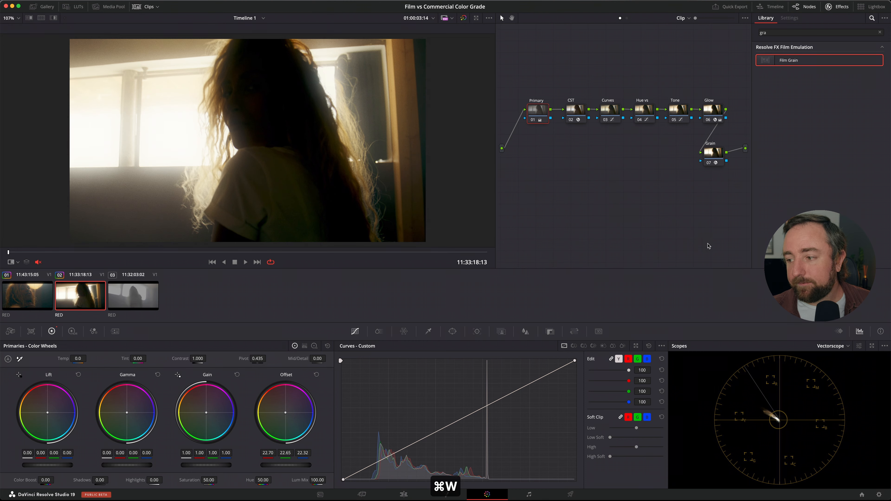
Step: Raise the second clip's Offset in the Primary node to 29.90, 29.85 and 29.52, matching its exposure against the reference still
{"action": "left_click", "coordinate": [569, 110]}
{"action": "left_click", "coordinate": [540, 112]}
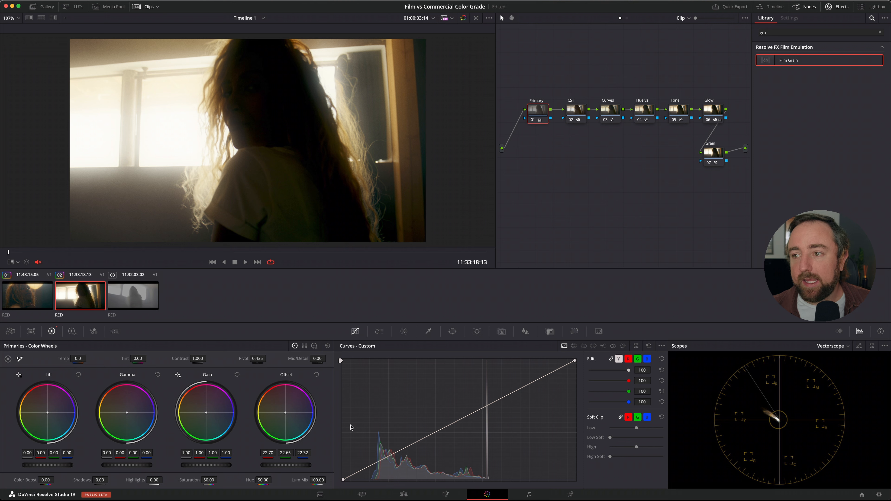
{"action": "left_click_drag", "start_coordinate": [299, 465], "coordinate": [382, 458]}
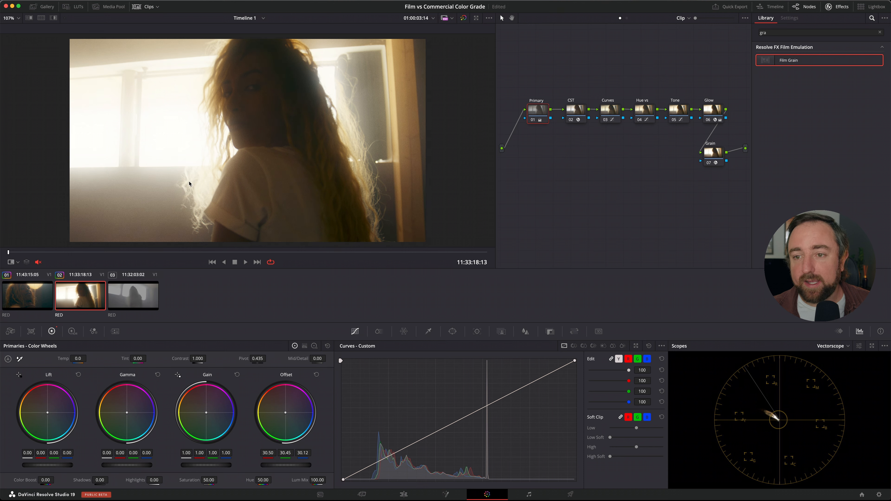
{"action": "key", "text": "super+w"}
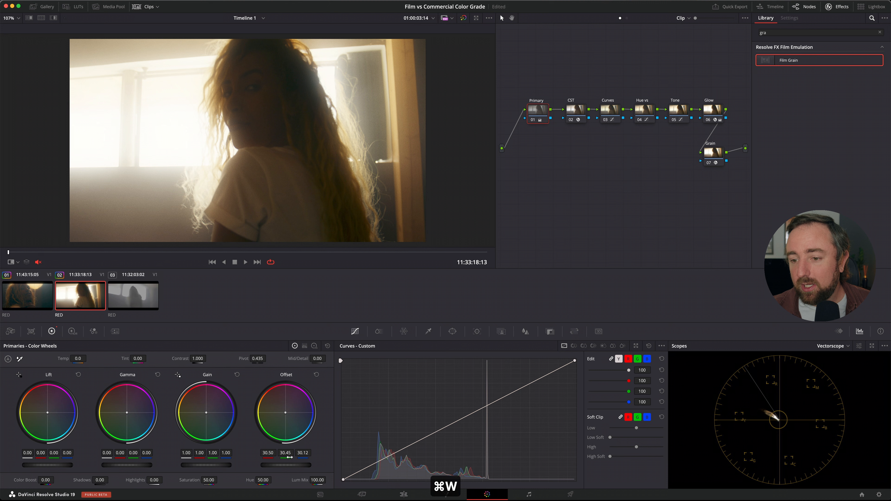
{"action": "left_click_drag", "start_coordinate": [308, 465], "coordinate": [280, 466]}
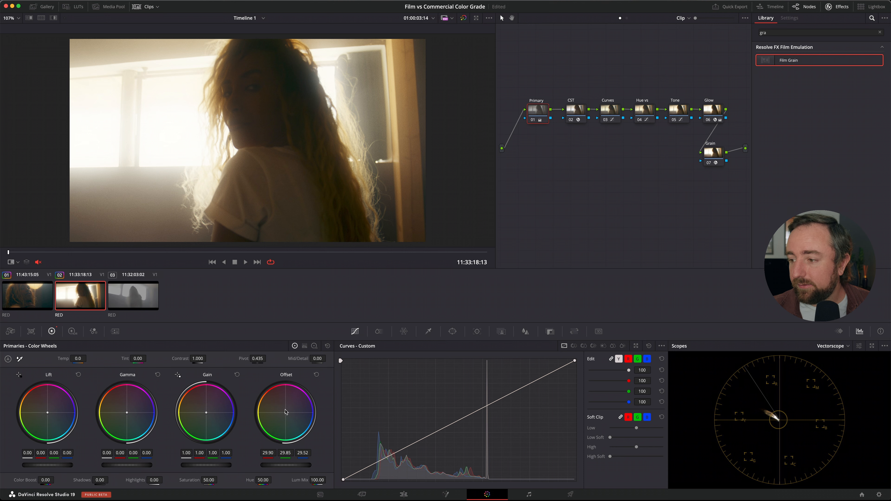
{"action": "key", "text": "super+w"}
{"action": "key", "text": "super+w"}
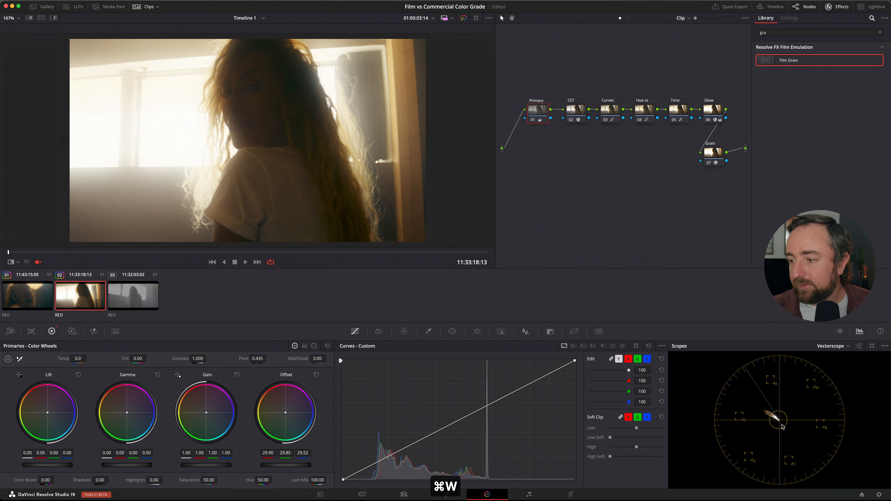
{"action": "key", "text": "super+w"}
{"action": "key", "text": "super+w"}
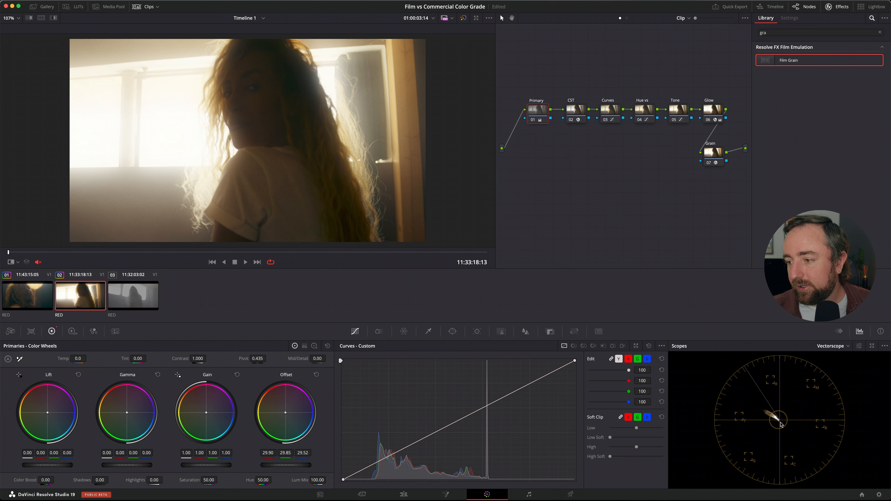
{"action": "key", "text": "super+w"}
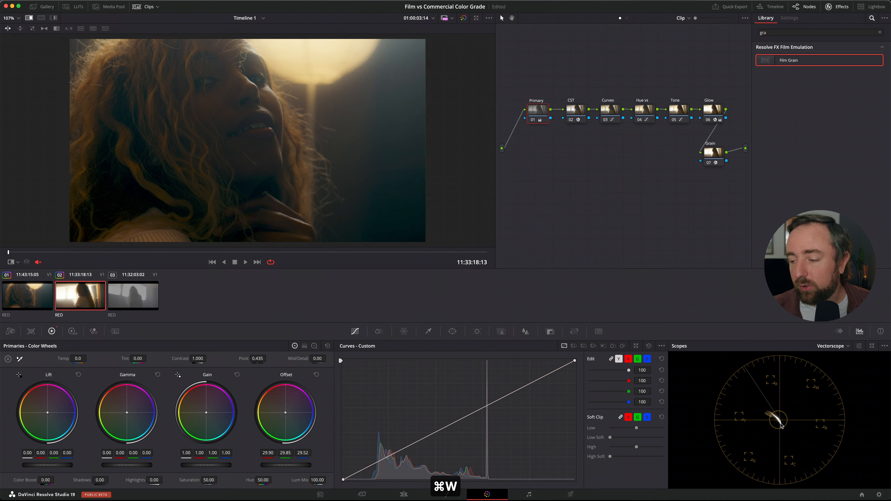
{"action": "key", "text": "super+w"}
Step: Cool the Primary node's Offset to red 28.97, green 29.60 and blue 30.52, comparing repeatedly with the reference still
{"action": "left_click_drag", "start_coordinate": [286, 406], "coordinate": [290, 408]}
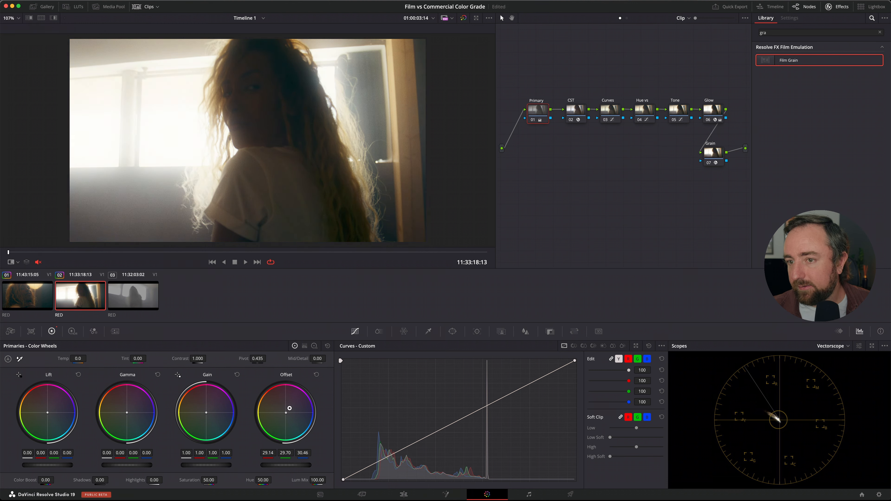
{"action": "key", "text": "super+w"}
{"action": "key", "text": "super+w"}
{"action": "key", "text": "super+w"}
{"action": "key", "text": "super+w"}
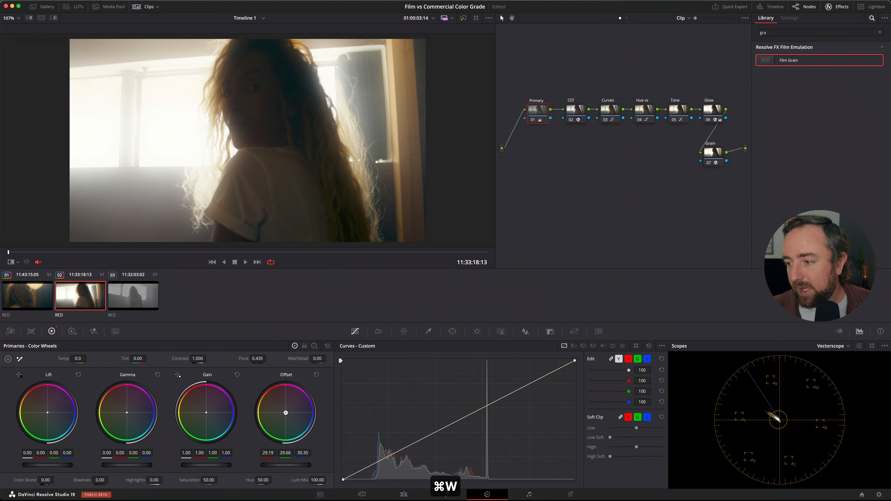
{"action": "left_click_drag", "start_coordinate": [286, 413], "coordinate": [286, 413]}
{"action": "key", "text": "super+w"}
{"action": "key", "text": "super+w"}
{"action": "key", "text": "super+w"}
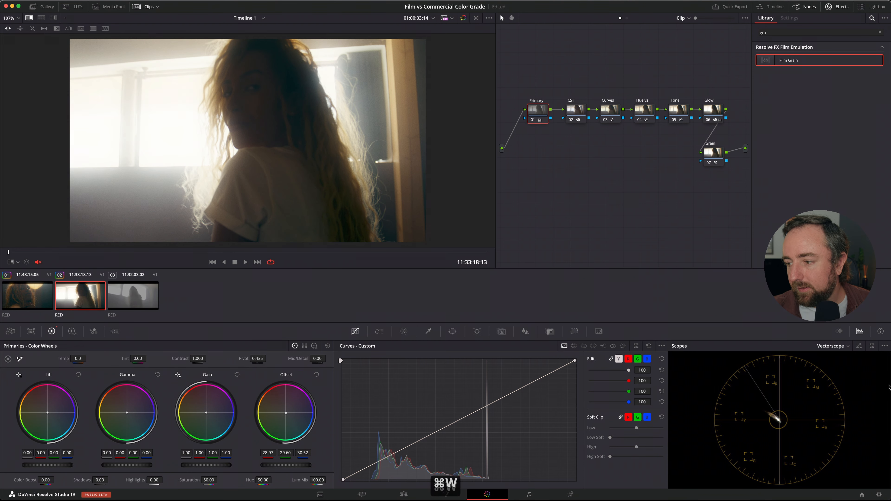
{"action": "key", "text": "super+w"}
{"action": "key", "text": "super+w"}
{"action": "key", "text": "super+w"}
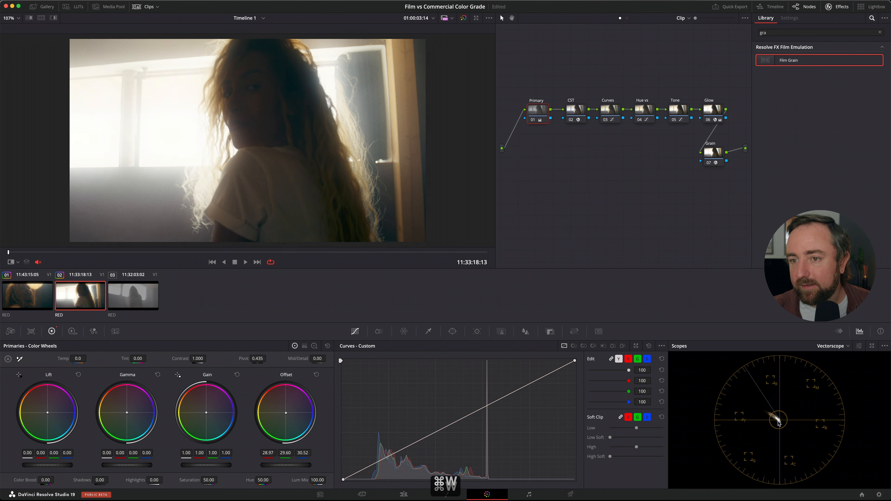
{"action": "key", "text": "super+w"}
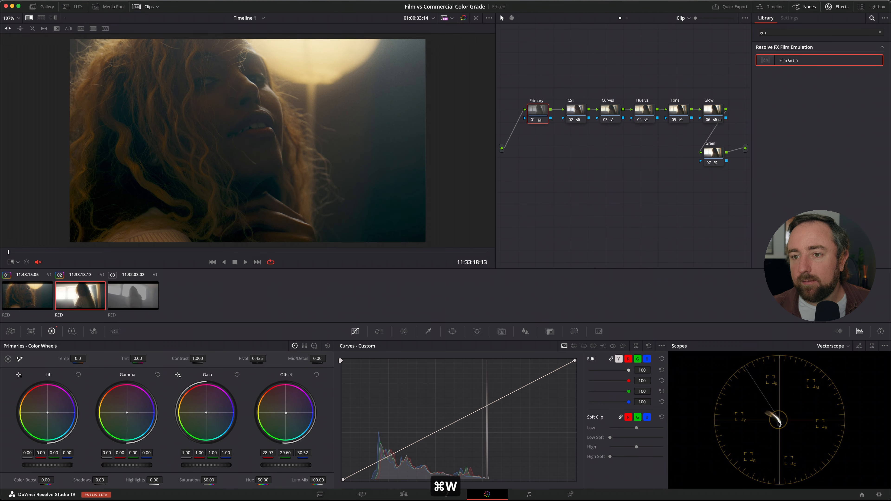
Step: Fine-tune the second clip's Primary Offset to 29.06, 29.52 and 30.30, toggling the reference still for comparison
{"action": "key", "text": "super+w"}
{"action": "key", "text": "super+w"}
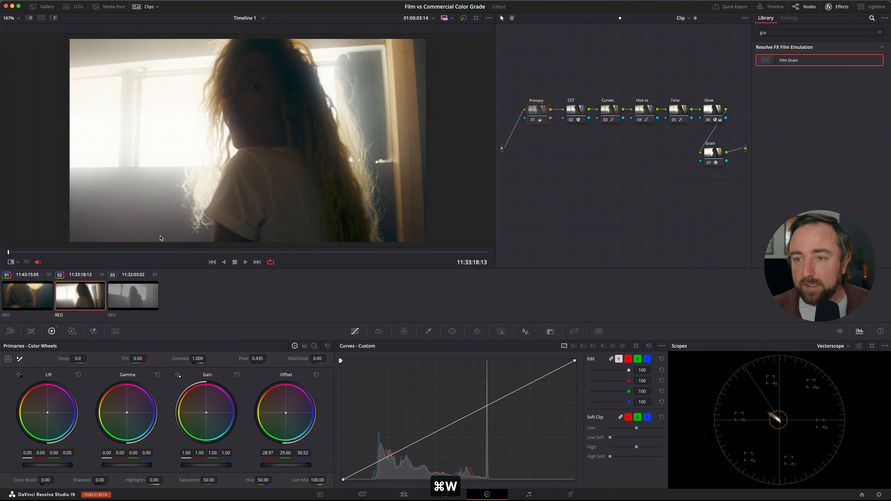
{"action": "key", "text": "super+w"}
{"action": "key", "text": "super+w"}
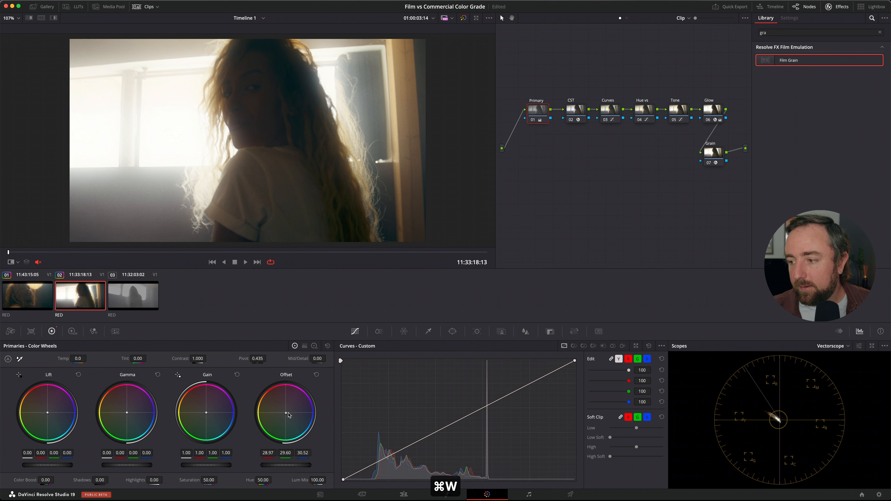
{"action": "key", "text": "super+w"}
{"action": "key", "text": "super+w"}
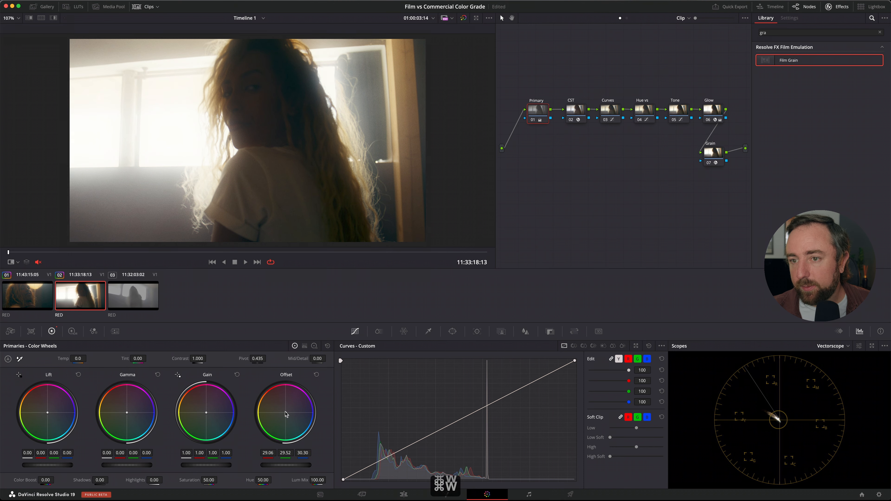
Step: Load grade memory 1 onto the third clip and lower its Primary node's Offset to 17.25, 17.20 and 16.87
{"action": "left_click", "coordinate": [135, 297]}
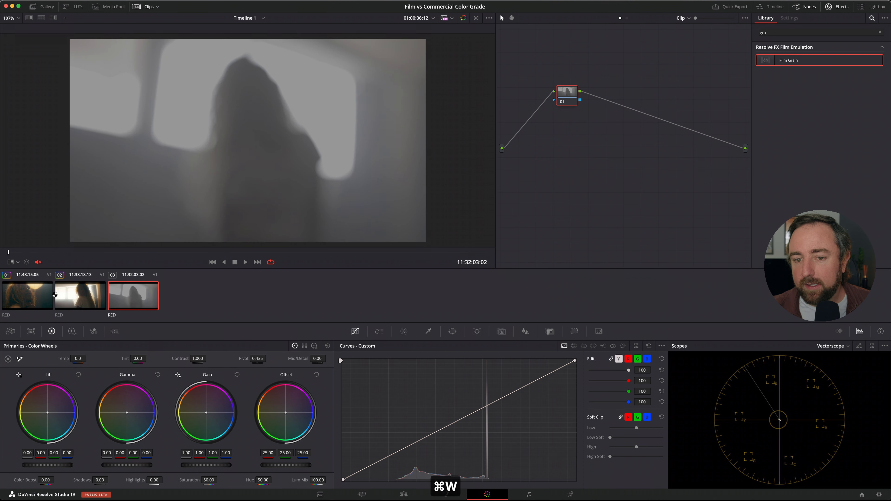
{"action": "key", "text": "super+1"}
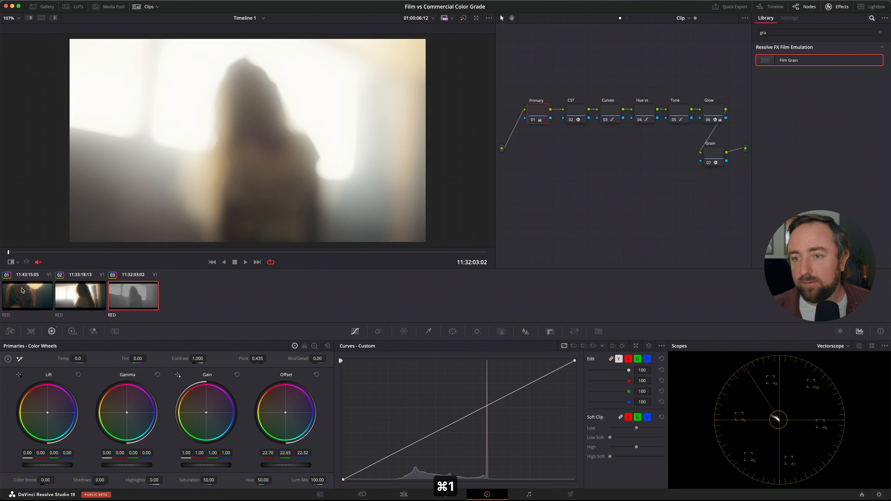
{"action": "left_click_drag", "start_coordinate": [387, 252], "coordinate": [360, 253]}
{"action": "left_click", "coordinate": [535, 108]}
{"action": "left_click_drag", "start_coordinate": [288, 466], "coordinate": [240, 467]}
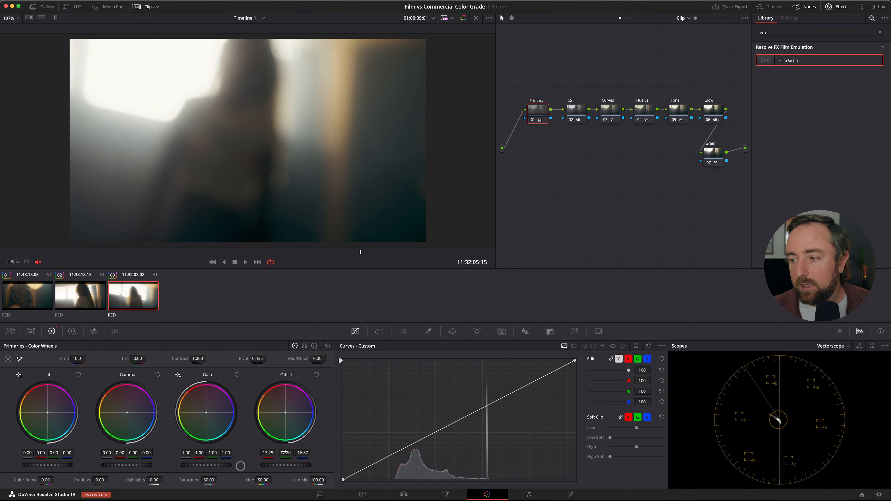
Step: Warm the third clip's Primary Offset to 17.63, 16.96 and 16.51, comparing repeatedly with the reference still
{"action": "key", "text": "super+w"}
{"action": "key", "text": "super+w"}
{"action": "key", "text": "super+w"}
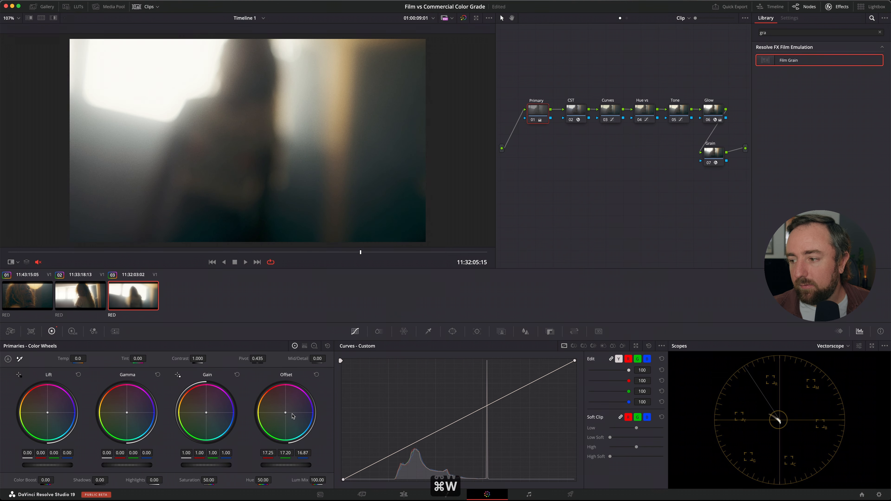
{"action": "key", "text": "super+w"}
{"action": "left_click_drag", "start_coordinate": [293, 415], "coordinate": [292, 412]}
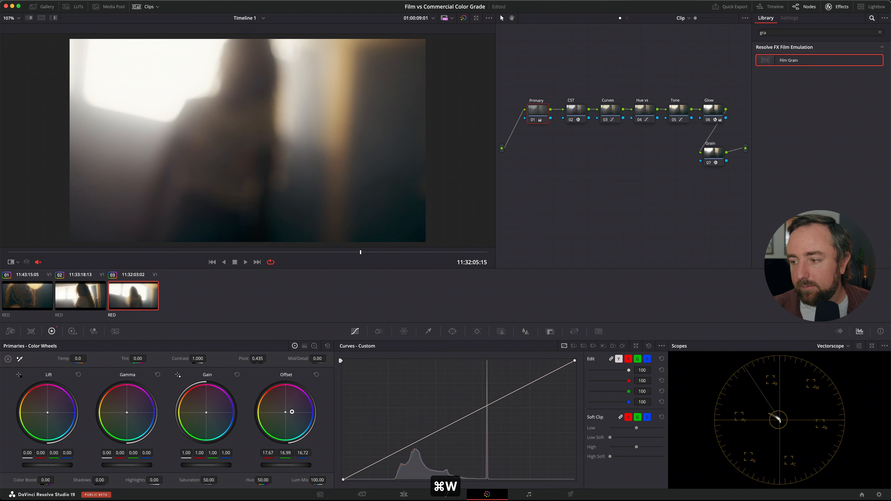
{"action": "key", "text": "super+w"}
{"action": "key", "text": "super+w"}
{"action": "key", "text": "super+w"}
{"action": "key", "text": "super+w"}
{"action": "key", "text": "super+w"}
{"action": "key", "text": "super+w"}
{"action": "key", "text": "super+w"}
{"action": "key", "text": "super+w"}
{"action": "key", "text": "super+w"}
{"action": "key", "text": "super+w"}
{"action": "key", "text": "super+w"}
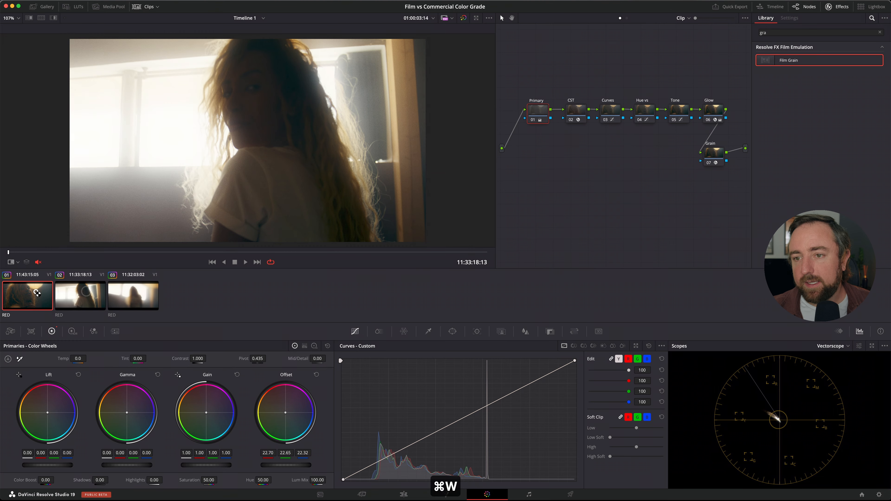
Step: Play back the timeline and revisit the second clip to review how well the three film grades match
{"action": "left_click", "coordinate": [30, 292]}
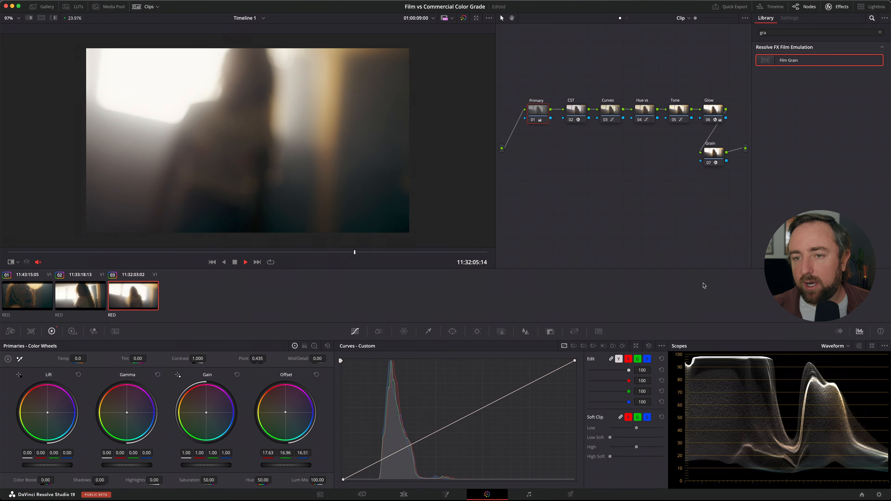
{"action": "key", "text": "space"}
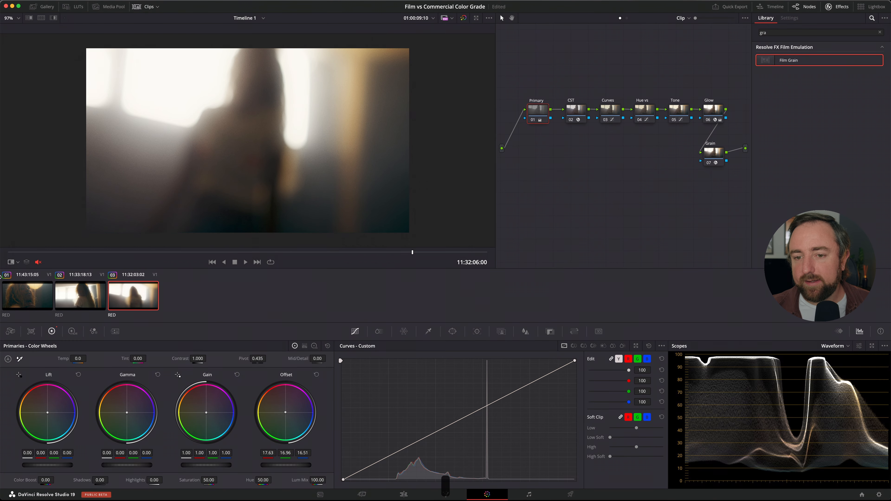
{"action": "left_click", "coordinate": [76, 293]}
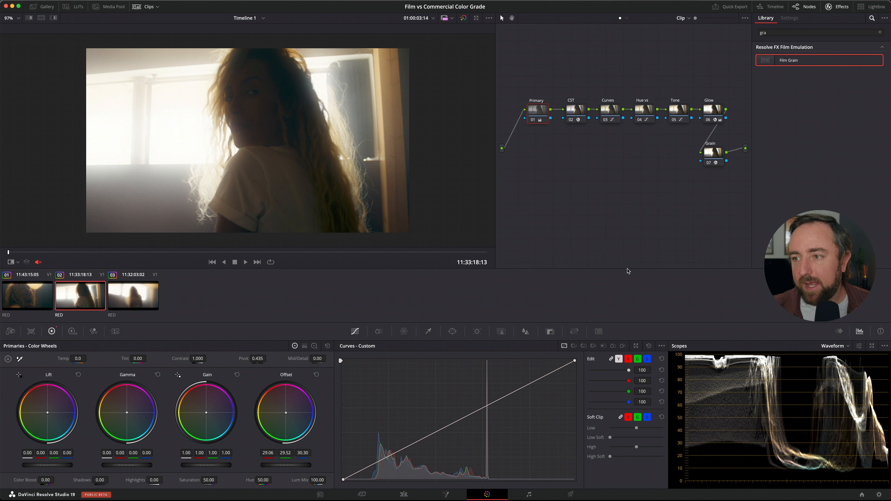
Step: Raise the Bright Region Recovery in the second clip's Glow node to bring back window highlights, and play back the footage
{"action": "left_click", "coordinate": [705, 110]}
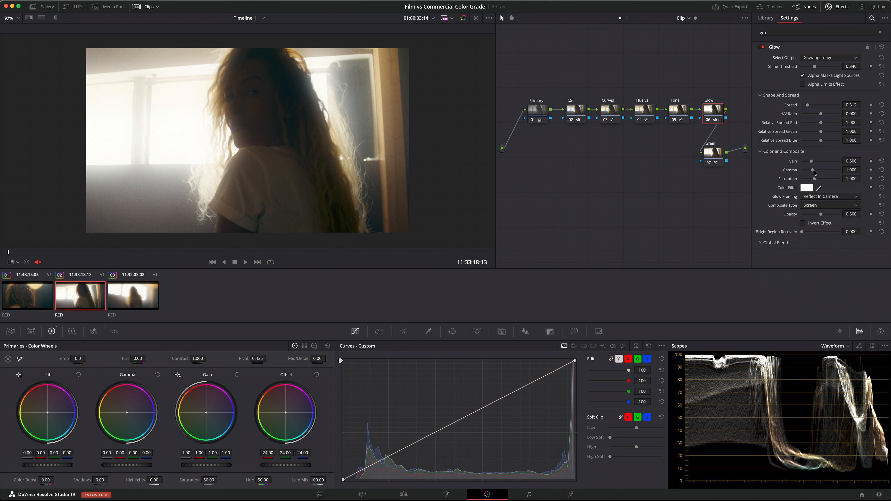
{"action": "left_click_drag", "start_coordinate": [802, 232], "coordinate": [815, 233]}
{"action": "key", "text": "space"}
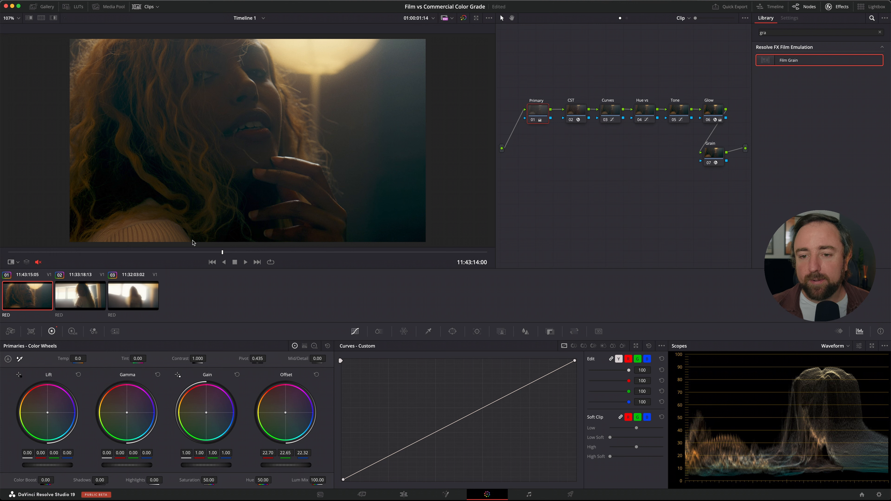
Step: Reset the grades of all three clips, copying the first clip's CST node beforehand and pasting it onto that clip's emptied node
{"action": "left_click", "coordinate": [80, 292], "text": "super"}
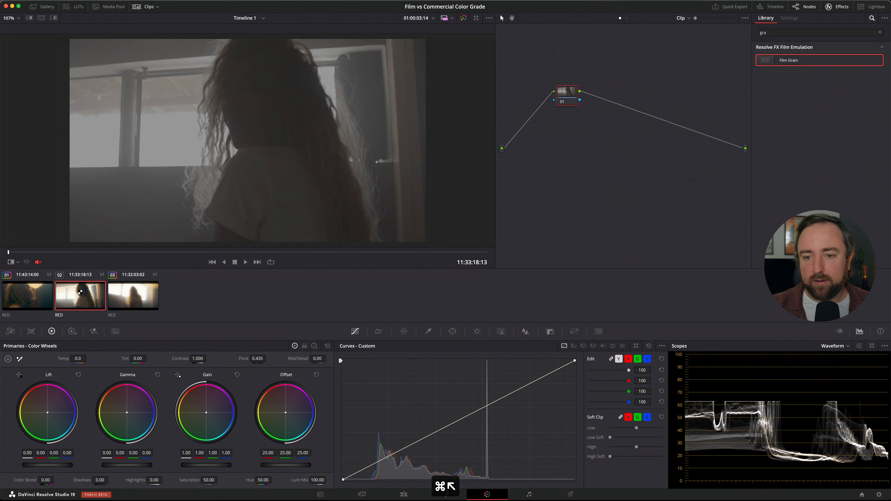
{"action": "left_click", "coordinate": [122, 297], "text": "super"}
{"action": "left_click", "coordinate": [29, 288], "text": "super"}
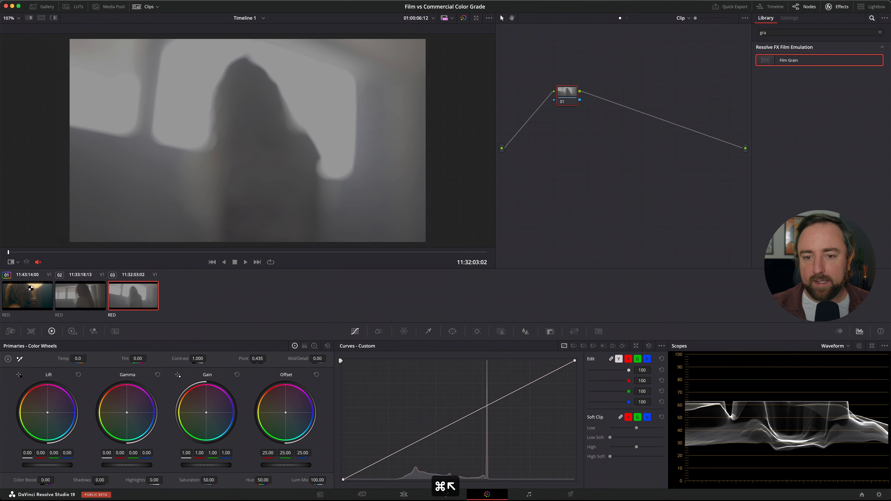
{"action": "left_click", "coordinate": [577, 115], "text": "super"}
{"action": "key", "text": "super+c"}
{"action": "key", "text": "super+Home"}
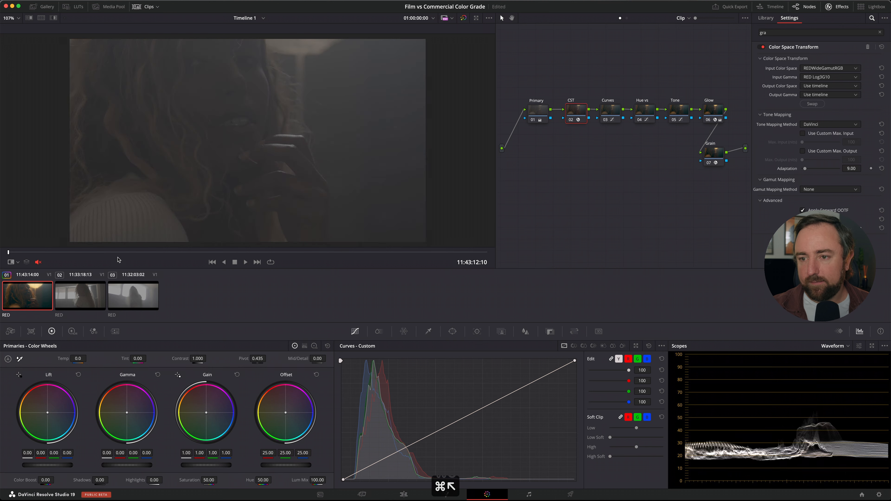
{"action": "left_click", "coordinate": [573, 94]}
{"action": "key", "text": "super+v"}
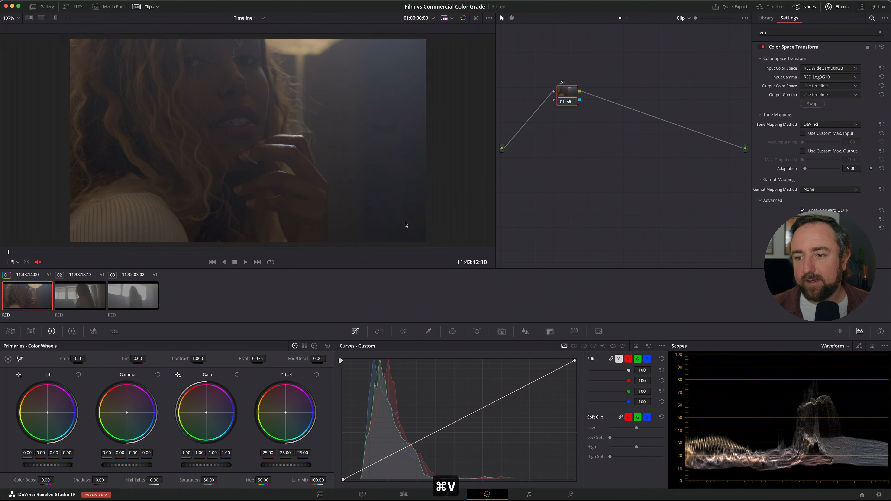
Step: Park the first clip on a frame of the raised face, and add a node before the CST labelled Primary
{"action": "left_click", "coordinate": [355, 252]}
{"action": "left_click_drag", "start_coordinate": [354, 257], "coordinate": [311, 255]}
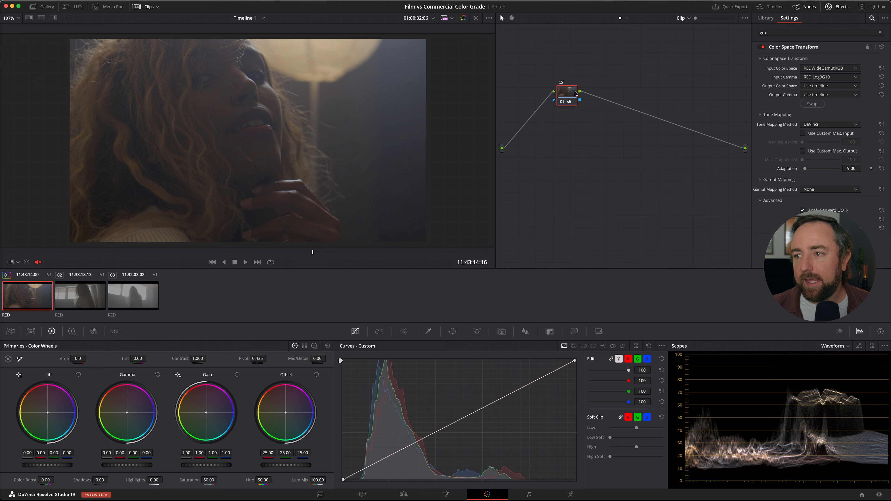
{"action": "key", "text": "shift+s"}
{"action": "left_click_drag", "start_coordinate": [565, 122], "coordinate": [527, 96]}
{"action": "right_click", "coordinate": [530, 98]}
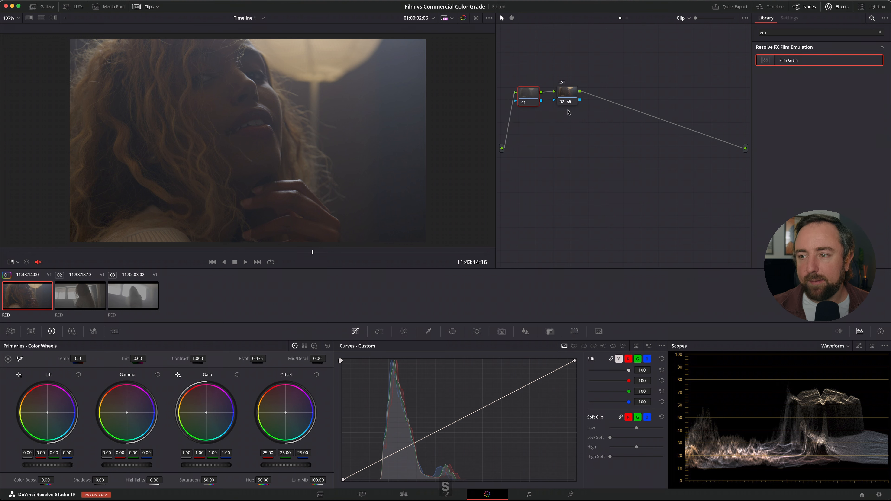
{"action": "type", "text": "Primary"}
{"action": "key", "text": "Return"}
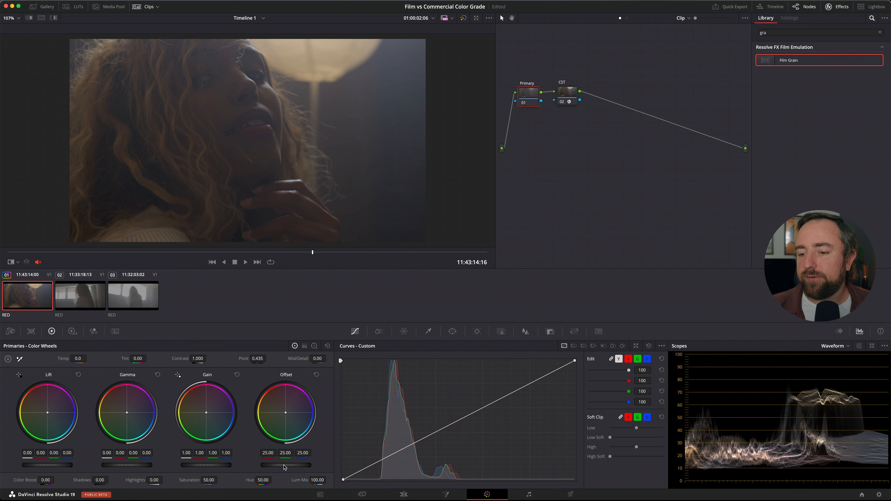
Step: Raise the Primary node's Offset to 27.65 and balance it to 27.38, 27.17 and 26.62 using the vectorscope
{"action": "left_click_drag", "start_coordinate": [286, 468], "coordinate": [318, 463]}
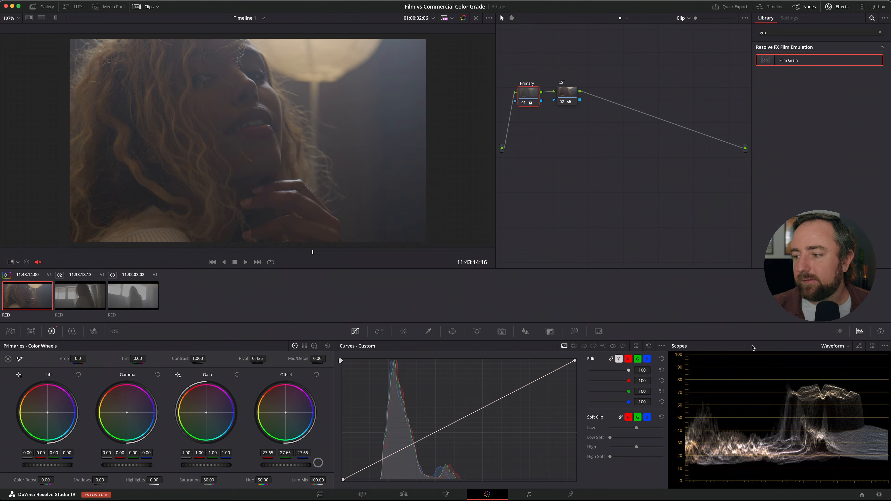
{"action": "left_click", "coordinate": [848, 346]}
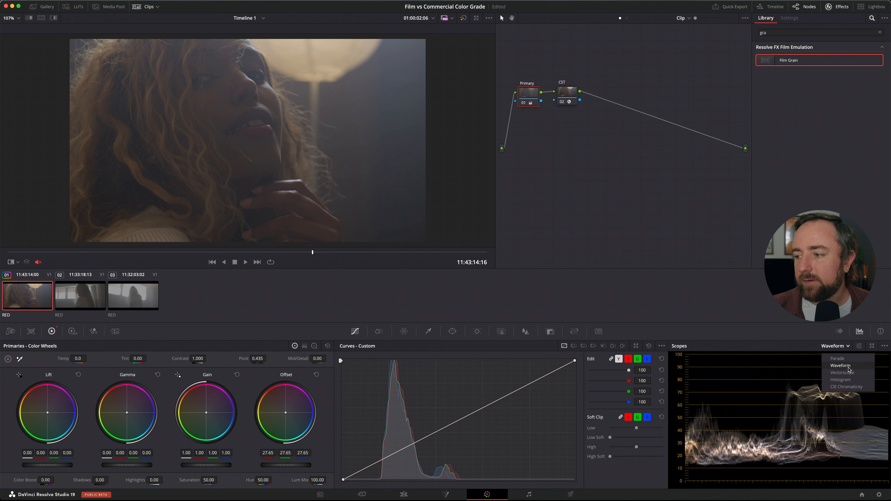
{"action": "left_click", "coordinate": [842, 373]}
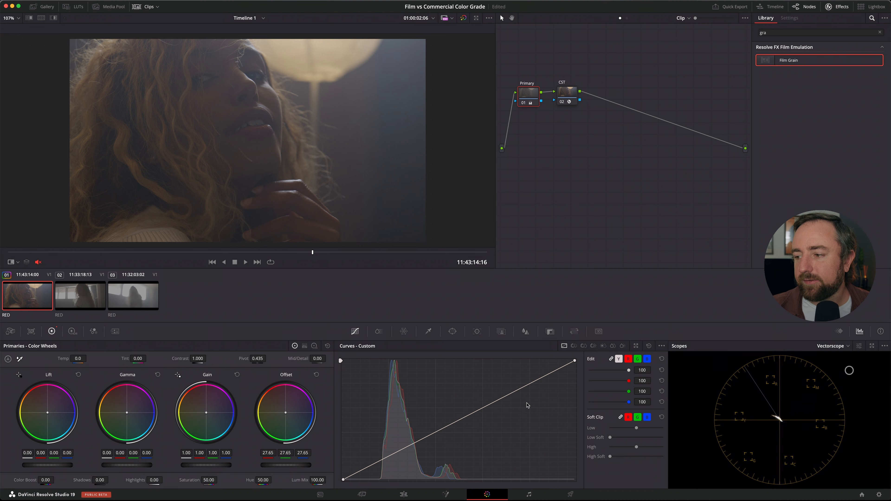
{"action": "left_click_drag", "start_coordinate": [286, 419], "coordinate": [284, 418]}
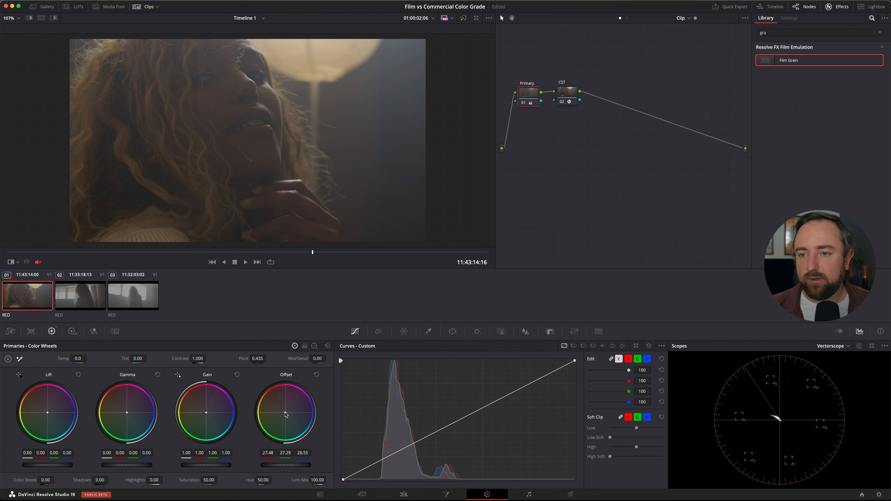
{"action": "left_click_drag", "start_coordinate": [285, 413], "coordinate": [286, 412]}
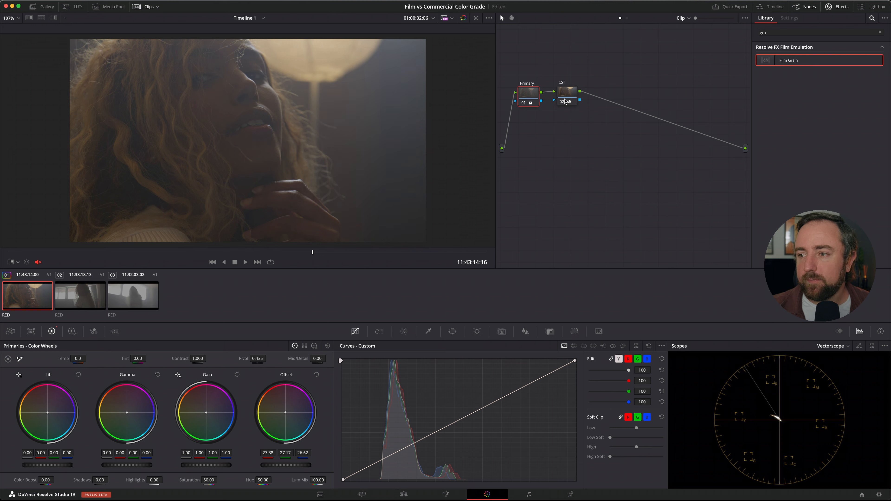
Step: Add a serial node after the CST node and label it Contrast
{"action": "left_click", "coordinate": [569, 91]}
{"action": "key", "text": "alt+s"}
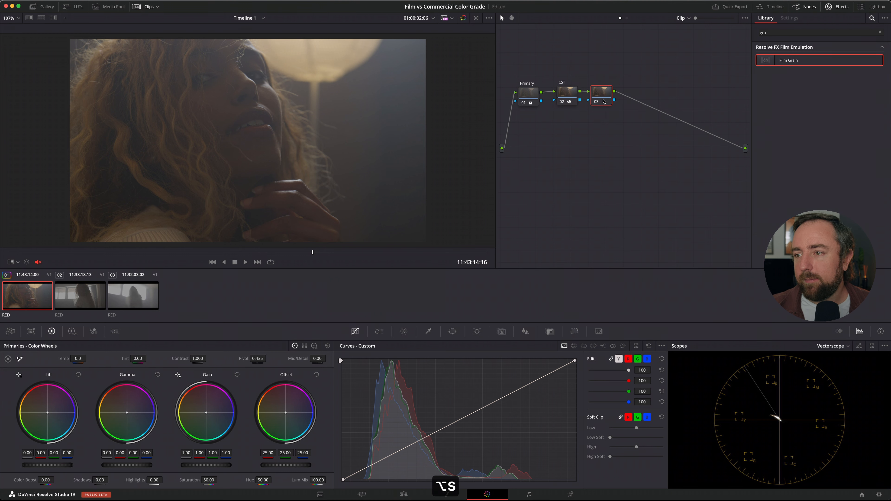
{"action": "right_click", "coordinate": [603, 93]}
{"action": "left_click", "coordinate": [629, 108]}
{"action": "key", "text": "shift+Return"}
{"action": "right_click", "coordinate": [604, 93]}
{"action": "left_click", "coordinate": [633, 107]}
{"action": "type", "text": "Contrast"}
{"action": "key", "text": "Return"}
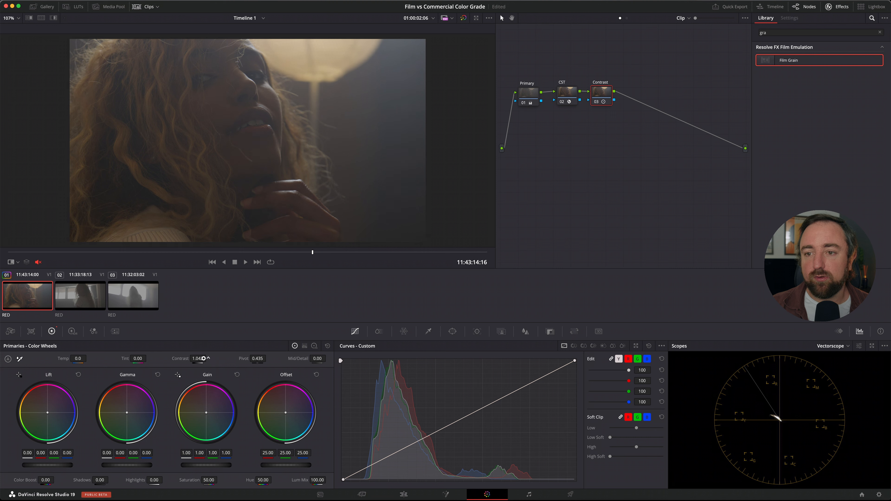
Step: Set the Contrast node's contrast to 1.474 and its pivot to 0.195
{"action": "left_click_drag", "start_coordinate": [226, 358], "coordinate": [247, 357]}
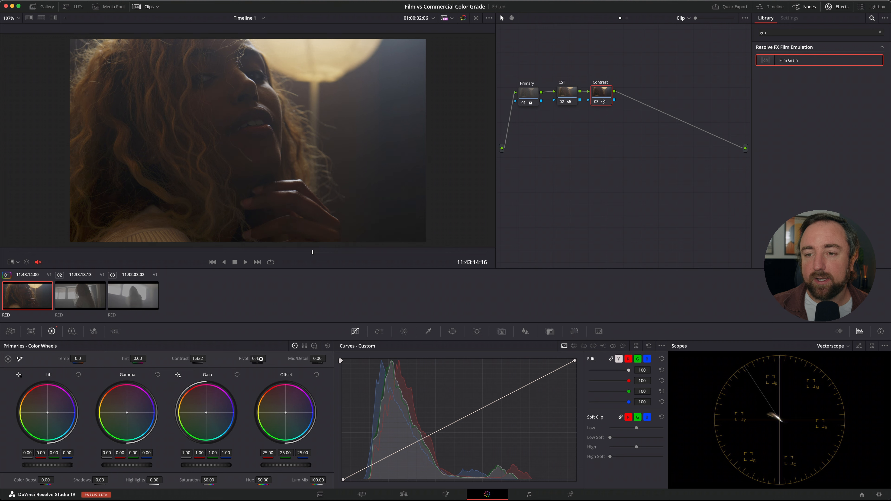
{"action": "left_click_drag", "start_coordinate": [252, 363], "coordinate": [222, 368]}
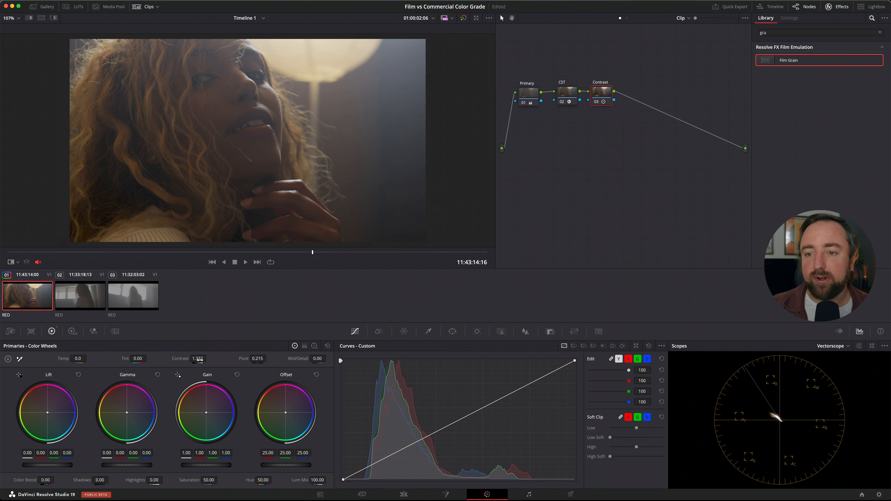
{"action": "left_click_drag", "start_coordinate": [199, 360], "coordinate": [225, 359]}
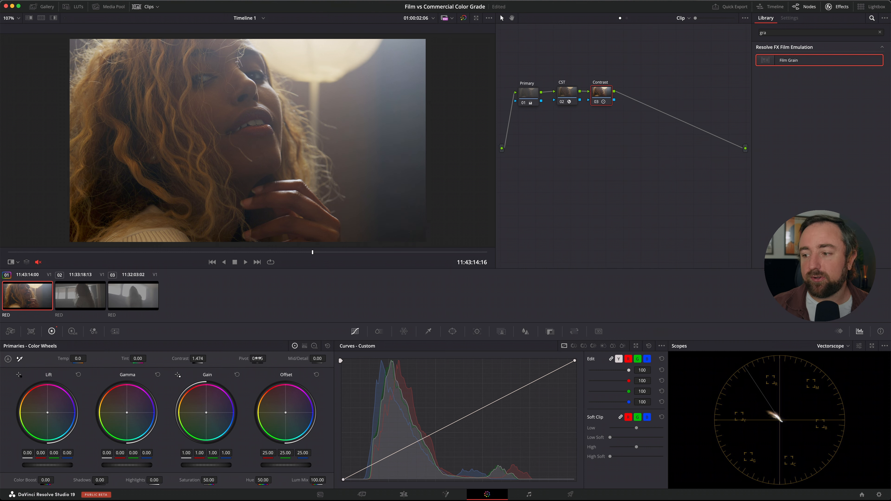
Step: Switch the scope to Waveform and refine the Contrast node's contrast together with its pivot, setting the pivot to 0.177
{"action": "left_click", "coordinate": [833, 348]}
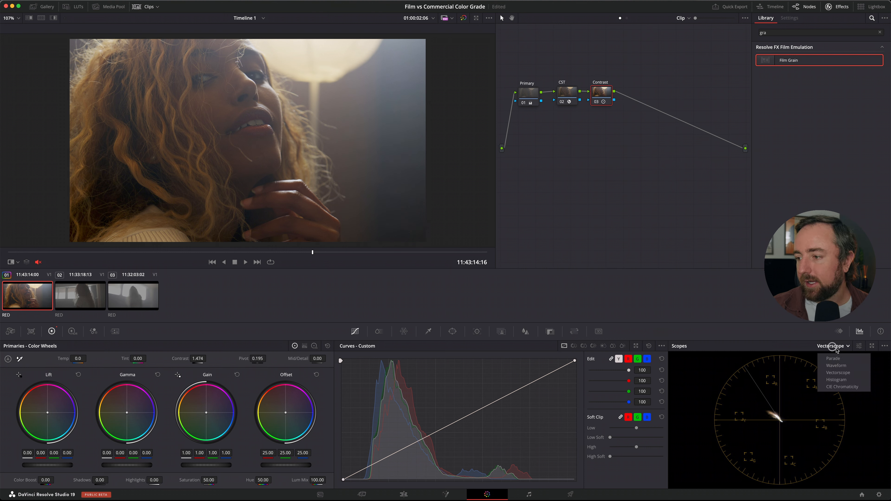
{"action": "left_click", "coordinate": [836, 363]}
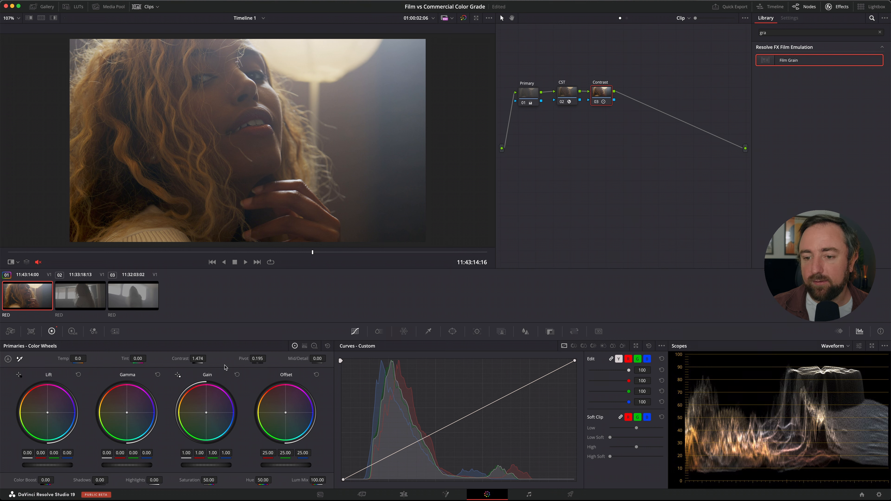
{"action": "mouse_move", "coordinate": [261, 359]}
{"action": "left_mouse_down"}
{"action": "mouse_move", "coordinate": [282, 359]}
{"action": "mouse_move", "coordinate": [261, 358]}
{"action": "left_mouse_up"}
{"action": "left_click_drag", "start_coordinate": [198, 360], "coordinate": [210, 359]}
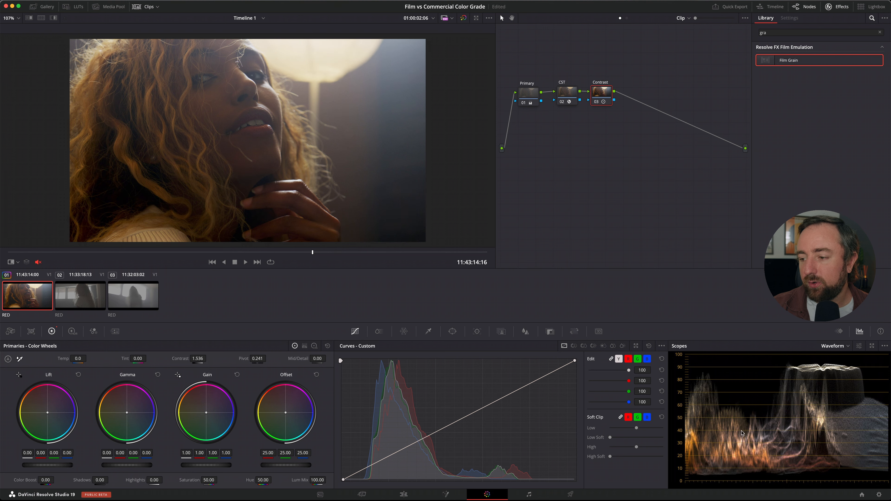
{"action": "left_click_drag", "start_coordinate": [260, 360], "coordinate": [253, 363]}
{"action": "mouse_move", "coordinate": [198, 359]}
{"action": "left_mouse_down"}
{"action": "mouse_move", "coordinate": [207, 360]}
{"action": "mouse_move", "coordinate": [189, 365]}
{"action": "left_mouse_up"}
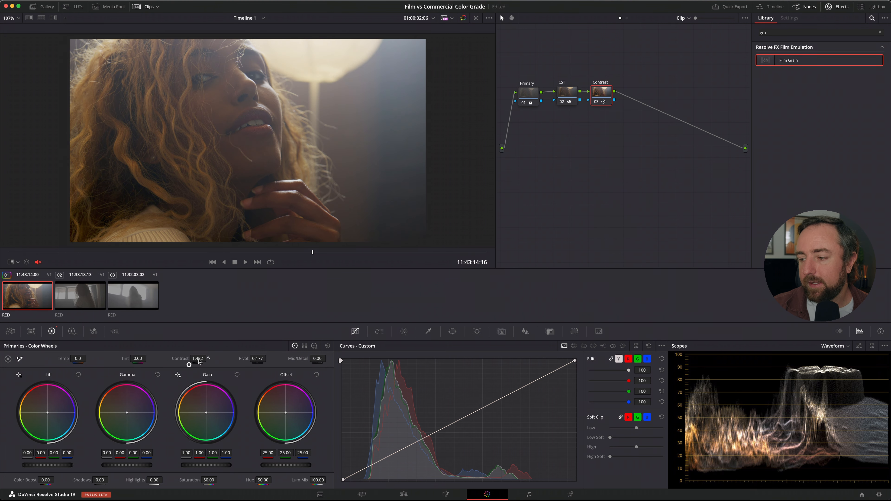
Step: Refine the Contrast node to a contrast of 1.468 and a pivot of 0.213, comparing the image with and without it
{"action": "left_click_drag", "start_coordinate": [259, 358], "coordinate": [264, 361]}
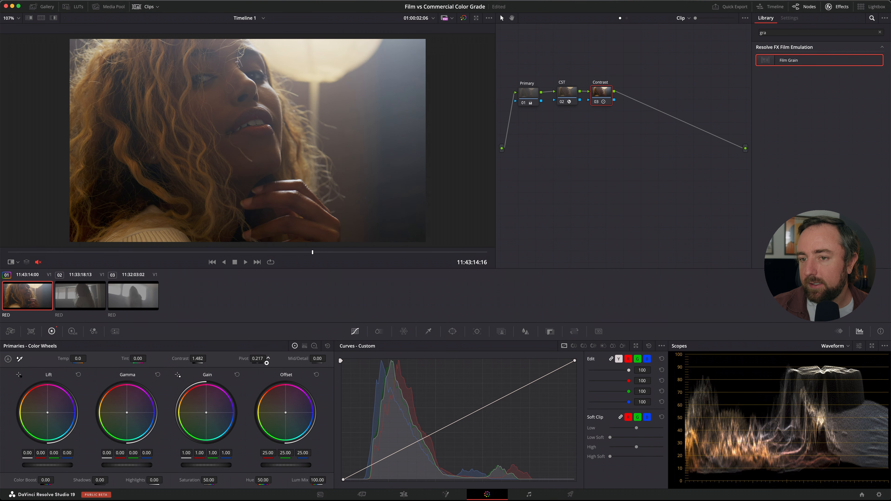
{"action": "left_click_drag", "start_coordinate": [199, 359], "coordinate": [198, 358]}
{"action": "key", "text": "super+d"}
{"action": "key", "text": "super+d"}
{"action": "left_click_drag", "start_coordinate": [258, 360], "coordinate": [258, 359]}
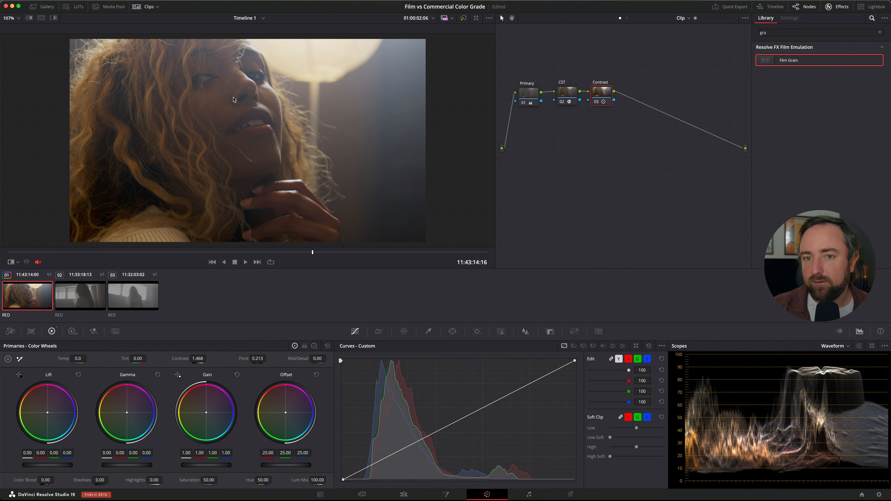
Step: Switch the viewer overlay to Qualifier and set the Contrast node's contrast to 1.502 and pivot to 0.203 on a slightly later frame
{"action": "left_click", "coordinate": [17, 262]}
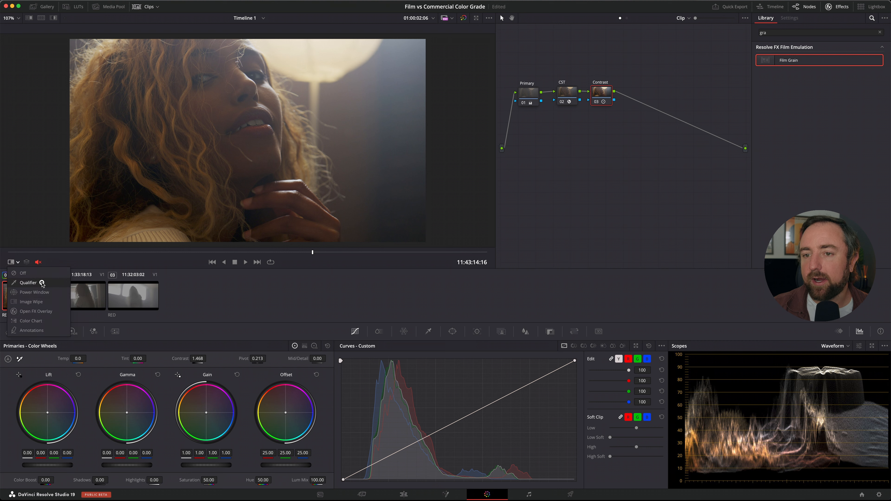
{"action": "left_click", "coordinate": [39, 283]}
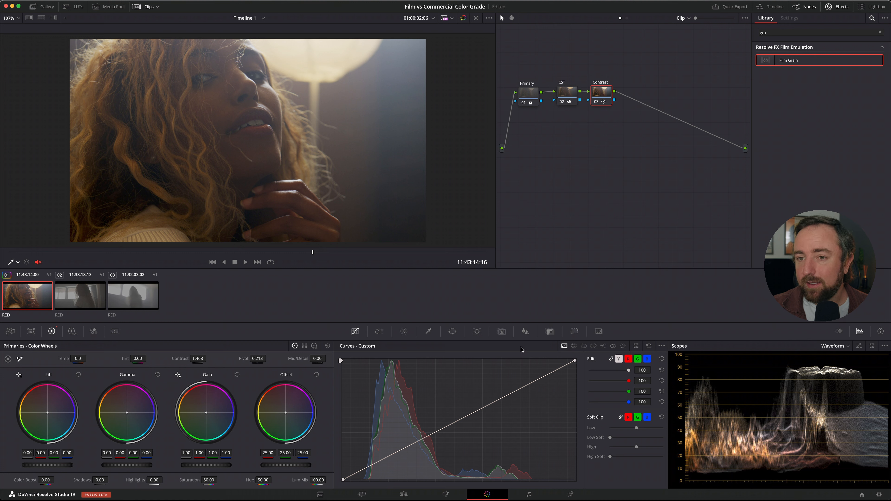
{"action": "left_click", "coordinate": [330, 252]}
{"action": "left_click_drag", "start_coordinate": [330, 252], "coordinate": [323, 252]}
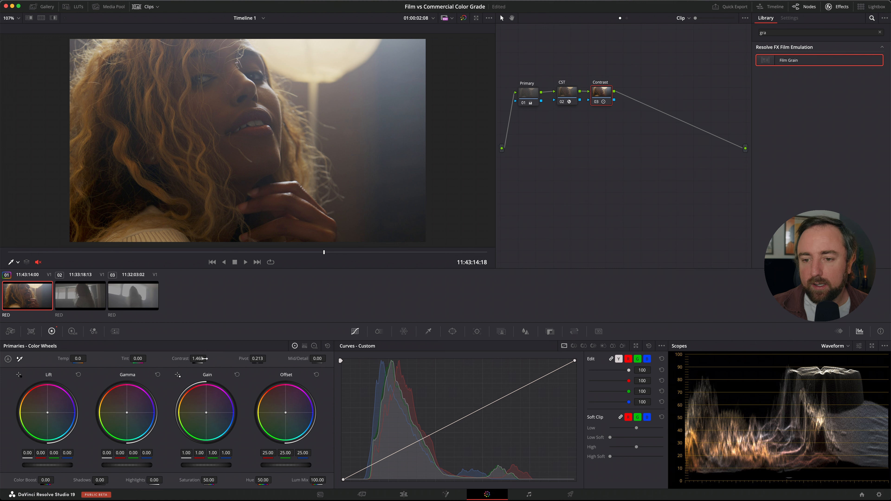
{"action": "left_click_drag", "start_coordinate": [259, 359], "coordinate": [258, 359]}
{"action": "left_click_drag", "start_coordinate": [199, 359], "coordinate": [204, 359]}
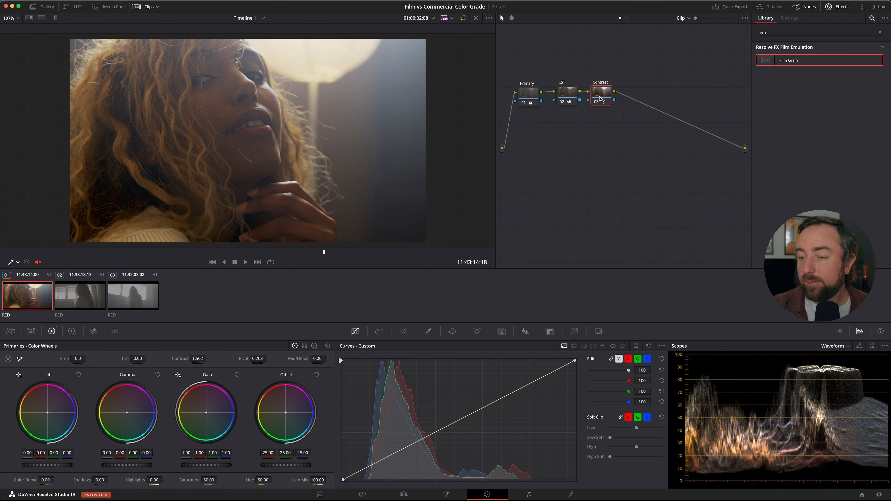
Step: Add a serial node after the Contrast node and label it "Hue vs"
{"action": "key", "text": "alt+s"}
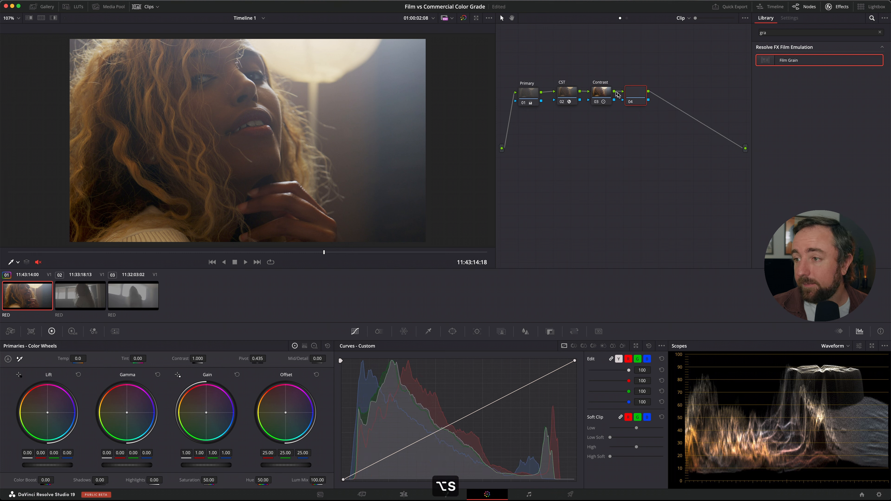
{"action": "right_click", "coordinate": [635, 93]}
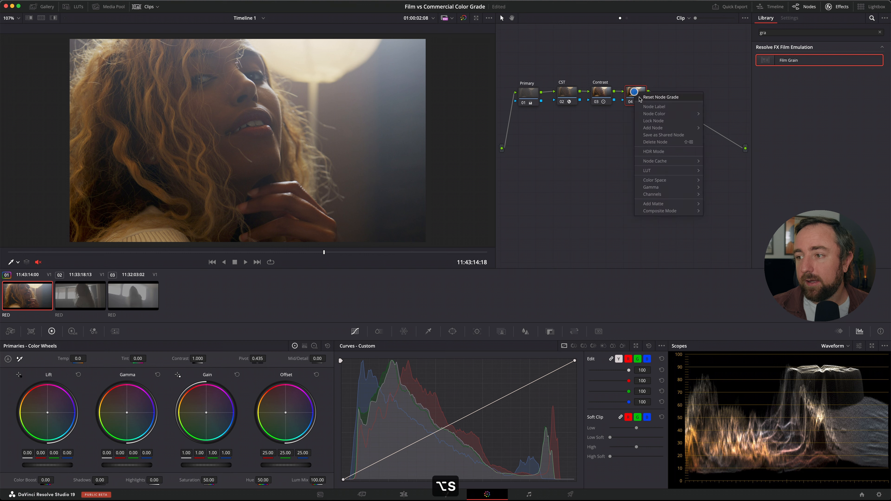
{"action": "left_click", "coordinate": [650, 107]}
{"action": "type", "text": "Hue vs"}
{"action": "key", "text": "Return"}
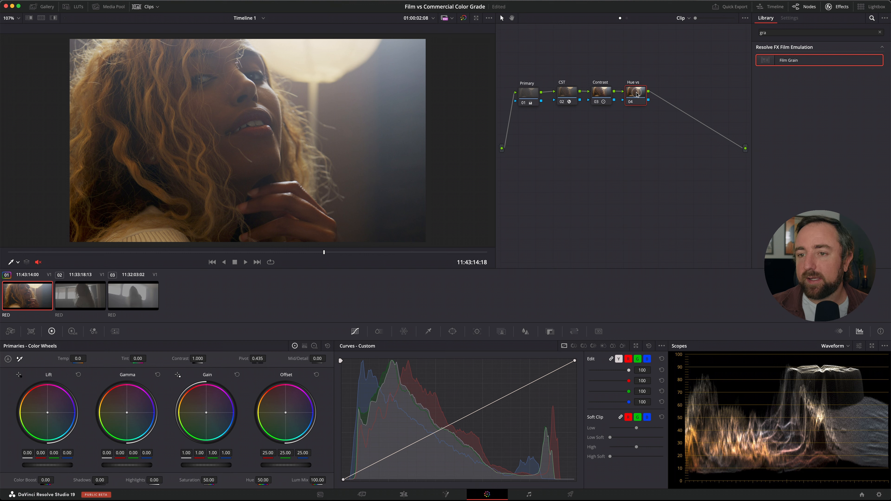
Step: Switch the scope to Vectorscope and add control points at red, orange and blue on the node's Hue Vs Hue curve
{"action": "left_click", "coordinate": [849, 346]}
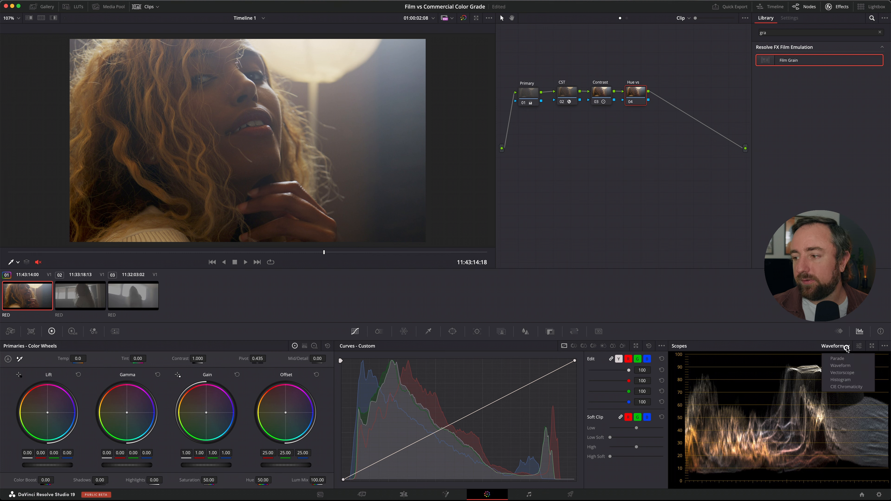
{"action": "left_click", "coordinate": [849, 374]}
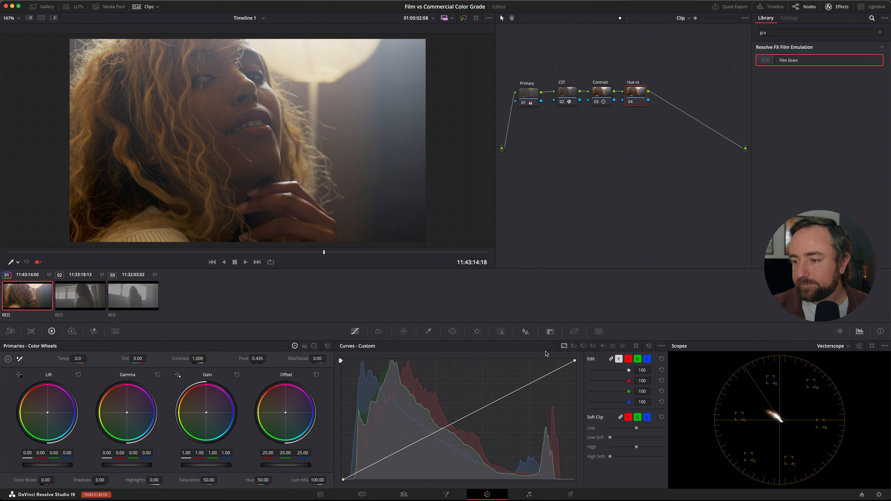
{"action": "left_click", "coordinate": [575, 346]}
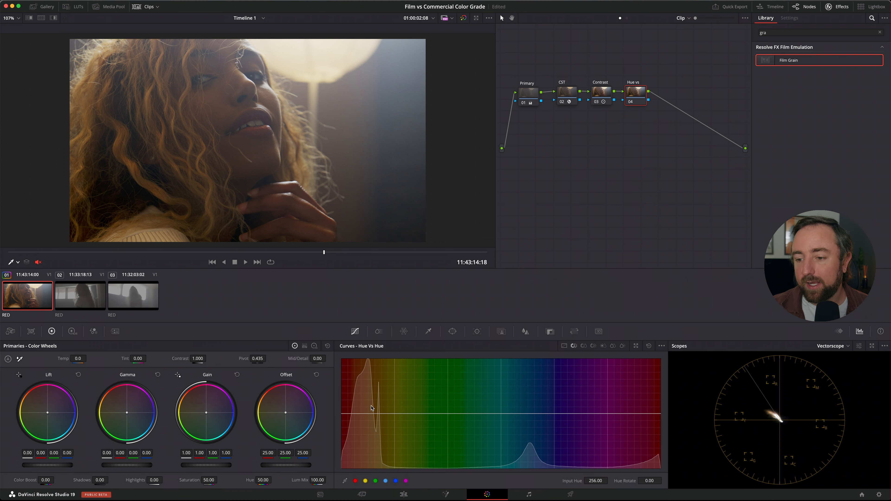
{"action": "left_click", "coordinate": [531, 414]}
{"action": "left_click", "coordinate": [352, 414]}
{"action": "left_click", "coordinate": [379, 414]}
{"action": "left_click_drag", "start_coordinate": [378, 414], "coordinate": [350, 415]}
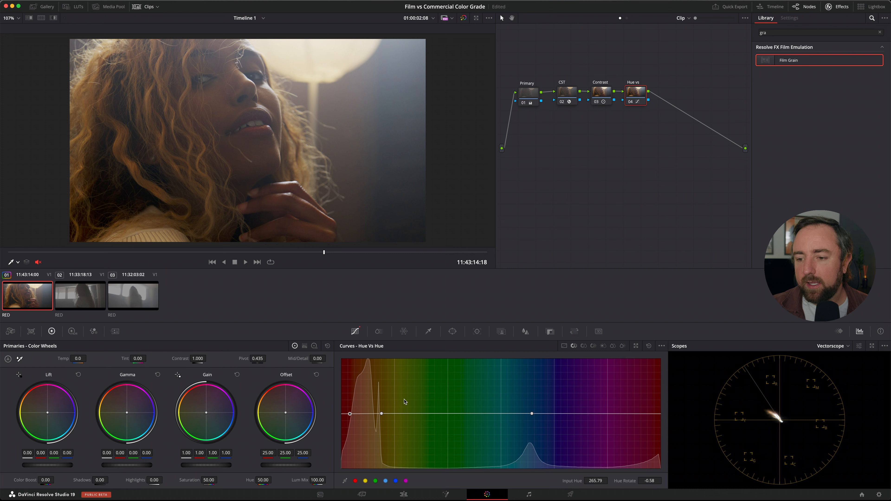
Step: Raise the orange point on the Hue Vs Hue curve and keep the red point at a hue rotate of -0.58
{"action": "left_click_drag", "start_coordinate": [349, 415], "coordinate": [350, 412]}
{"action": "left_click", "coordinate": [382, 415]}
{"action": "left_click_drag", "start_coordinate": [382, 414], "coordinate": [350, 413]}
{"action": "left_click", "coordinate": [381, 414]}
{"action": "left_click_drag", "start_coordinate": [381, 415], "coordinate": [351, 416]}
Step: Compare the image with and without the Hue vs node and set the orange point to input hue 299.87 and hue rotate 6.33
{"action": "key", "text": "super+d"}
{"action": "key", "text": "super+d"}
{"action": "key", "text": "super+d"}
{"action": "key", "text": "super+d"}
{"action": "key", "text": "super+d"}
{"action": "key", "text": "super+d"}
{"action": "key", "text": "super+d"}
{"action": "key", "text": "super+d"}
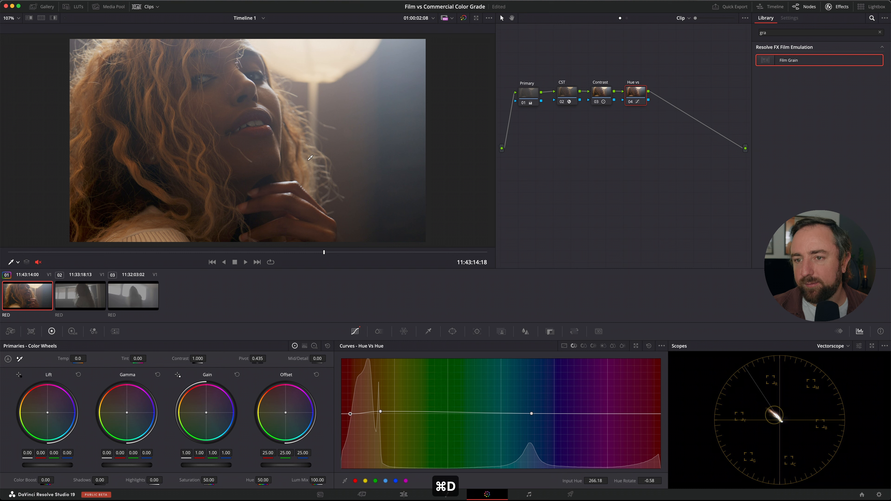
{"action": "key", "text": "super+d"}
{"action": "key", "text": "super+d"}
{"action": "key", "text": "super+d"}
{"action": "key", "text": "super+d"}
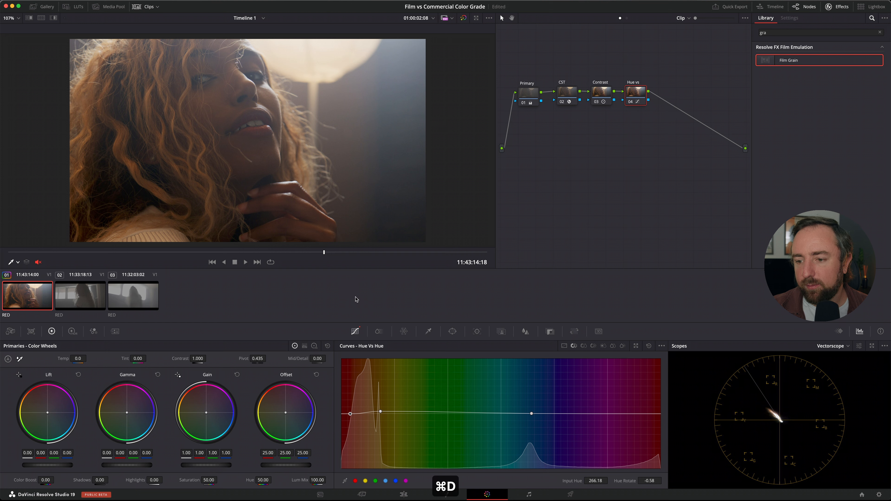
{"action": "left_click_drag", "start_coordinate": [381, 413], "coordinate": [380, 411]}
{"action": "key", "text": "super+d"}
{"action": "key", "text": "super+d"}
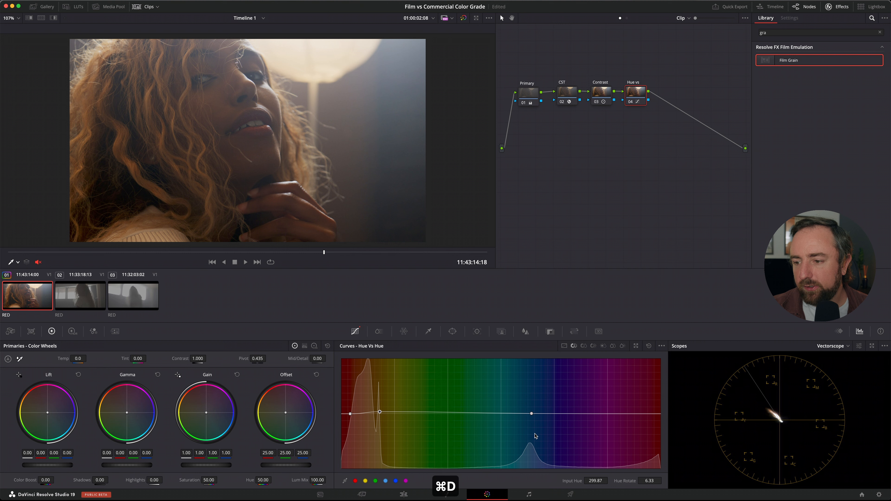
Step: Lower the blue point on the Hue Vs Hue curve to a hue rotate of -9.78 at input hue 109.49, comparing the node on and off
{"action": "left_click_drag", "start_coordinate": [532, 414], "coordinate": [532, 418]}
{"action": "key", "text": "super+d"}
{"action": "key", "text": "super+d"}
{"action": "key", "text": "super+d"}
{"action": "key", "text": "super+d"}
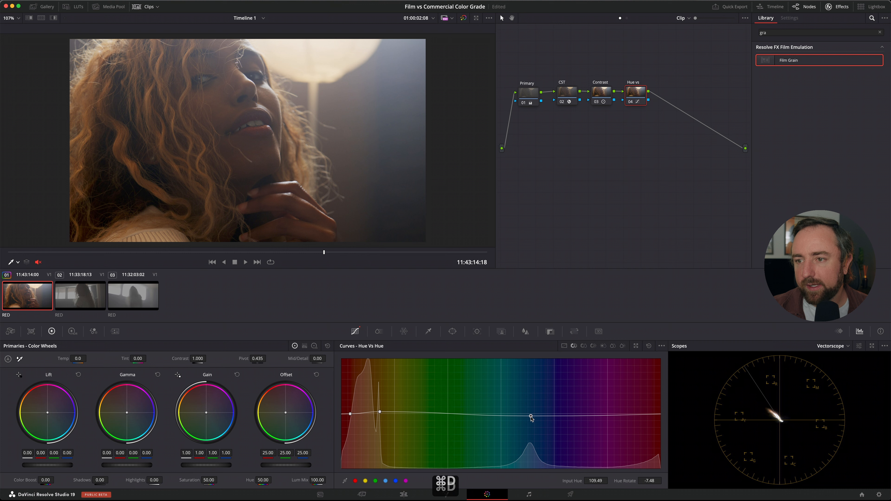
{"action": "left_click_drag", "start_coordinate": [530, 418], "coordinate": [531, 419]}
{"action": "key", "text": "super+d"}
{"action": "key", "text": "super+d"}
{"action": "key", "text": "super+d"}
{"action": "key", "text": "super+d"}
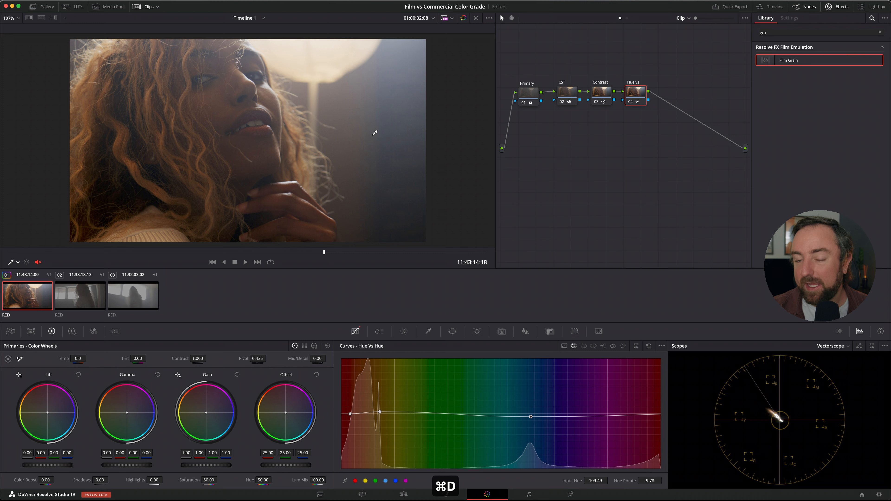
Step: Add red and yellow range points to the Hue Vs Sat curve and raise the orange point at input hue 284.20 to 1.07 saturation
{"action": "left_click", "coordinate": [584, 346]}
{"action": "left_click", "coordinate": [355, 481]}
{"action": "left_click", "coordinate": [366, 481]}
{"action": "left_click_drag", "start_coordinate": [366, 415], "coordinate": [367, 410]}
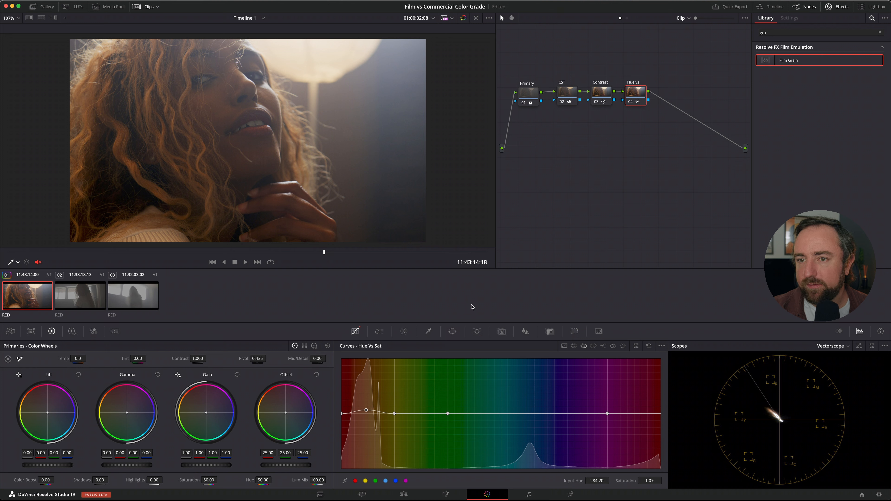
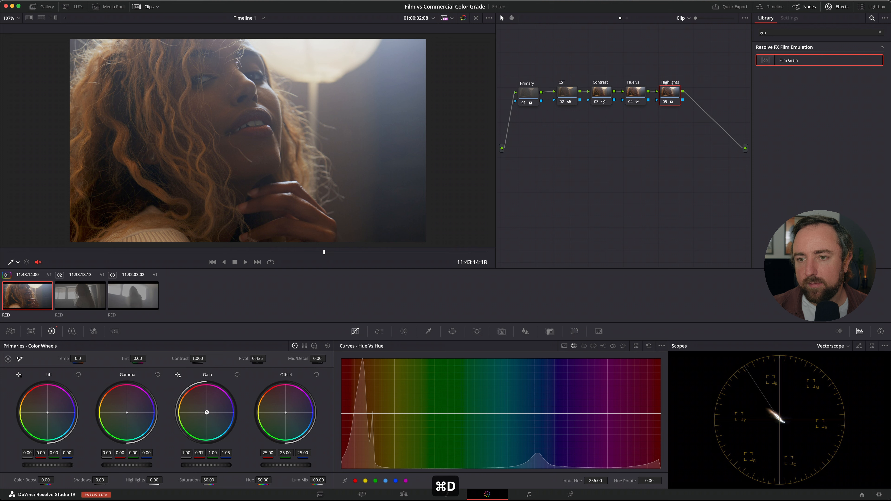
Step: Fine-tune the Highlights node's Gain to 0.96 red, 1.00 green and 1.05 blue, and save the project with loop playback on
{"action": "key", "text": "super+d"}
{"action": "key", "text": "super+d"}
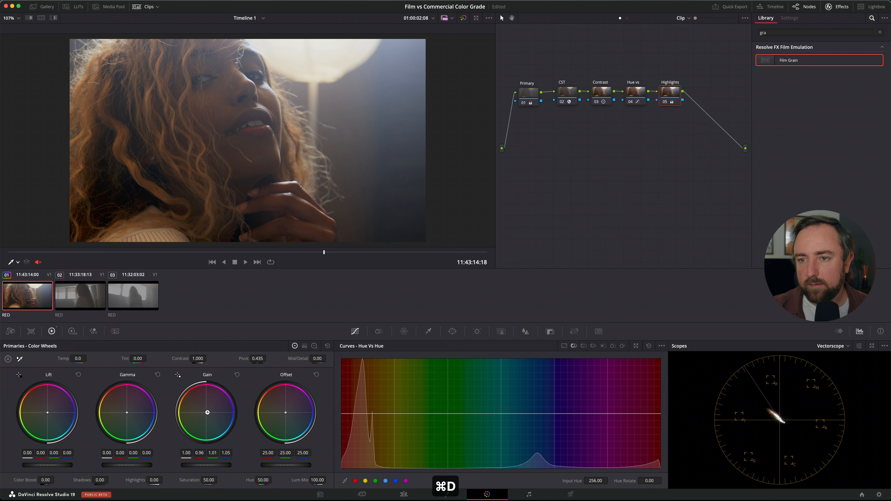
{"action": "key", "text": "super+d"}
{"action": "key", "text": "super+d"}
{"action": "key", "text": "super+d"}
{"action": "key", "text": "super+d"}
{"action": "left_click", "coordinate": [270, 262]}
{"action": "key", "text": "super+s"}
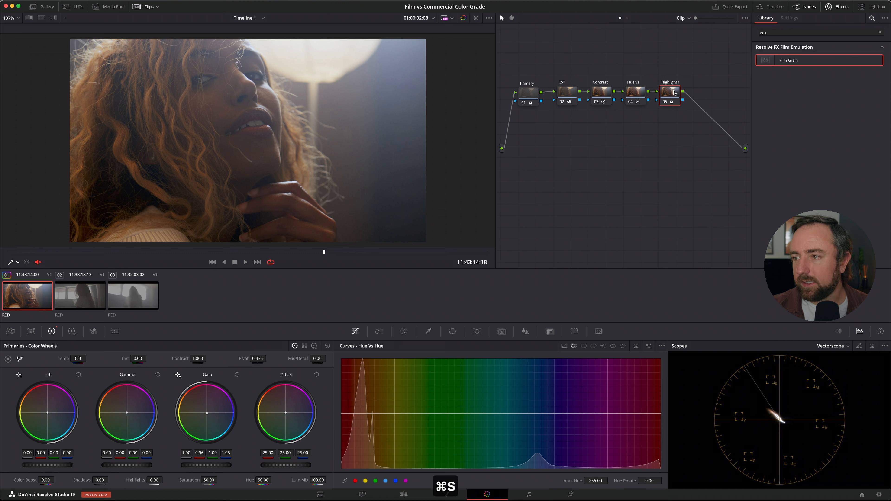
Step: Add a serial node after the Highlights node and lower its midtone detail to about -26 while checking the effect on the face
{"action": "key", "text": "alt+s"}
{"action": "key", "text": "super+s"}
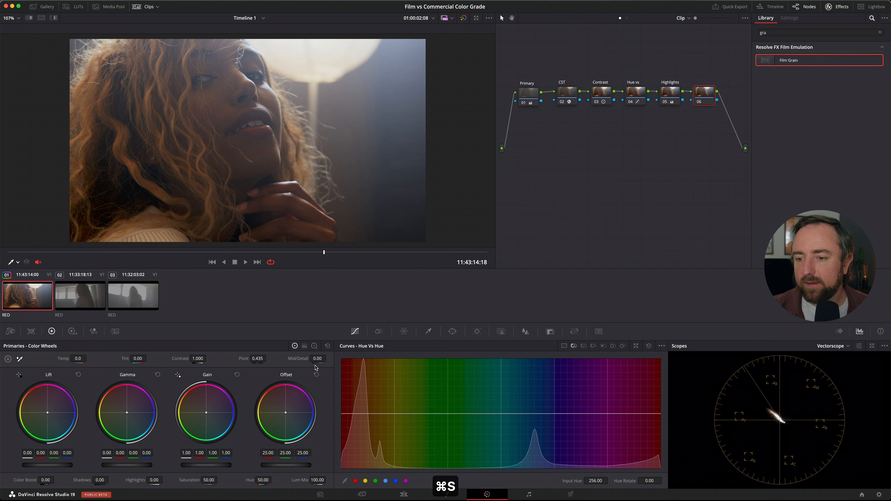
{"action": "left_click", "coordinate": [317, 359]}
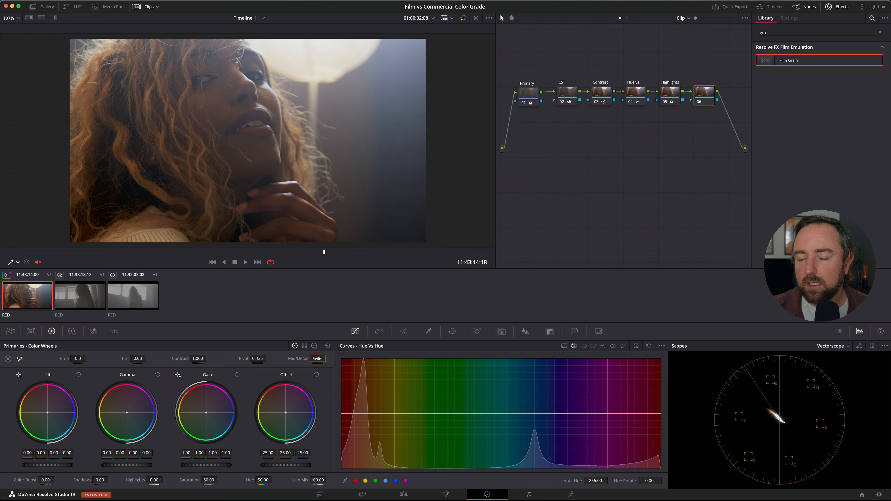
{"action": "scroll", "coordinate": [212, 169], "scroll_direction": "up", "scroll_amount": 6}
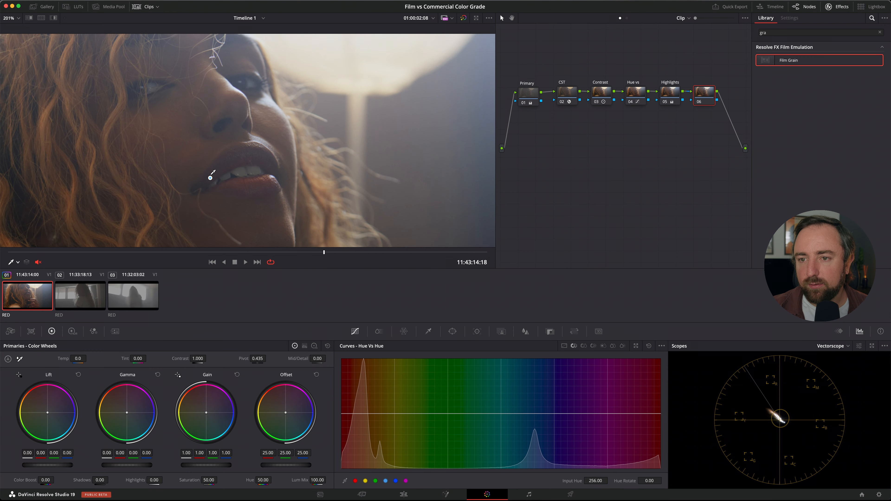
{"action": "scroll", "coordinate": [212, 126], "scroll_direction": "down", "scroll_amount": 1}
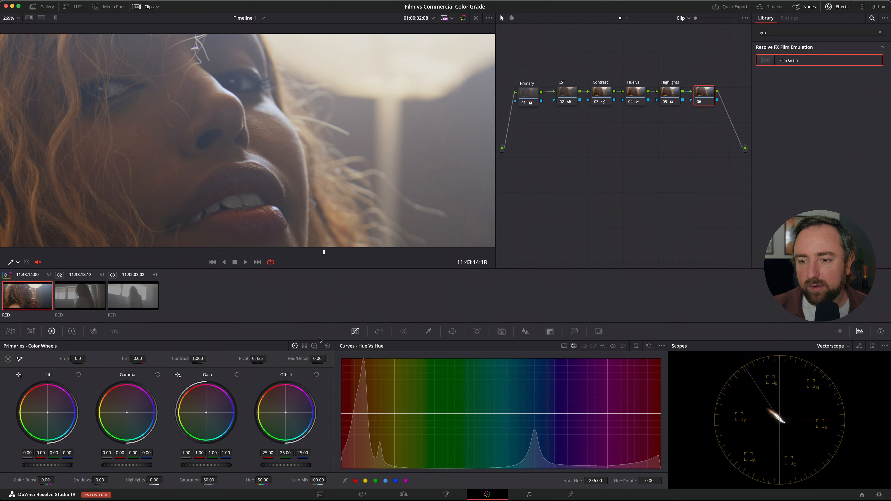
{"action": "left_click_drag", "start_coordinate": [315, 359], "coordinate": [313, 359]}
{"action": "key", "text": "super+d"}
{"action": "key", "text": "super+d"}
{"action": "key", "text": "super+d"}
{"action": "key", "text": "super+d"}
{"action": "key", "text": "super+d"}
{"action": "key", "text": "super+d"}
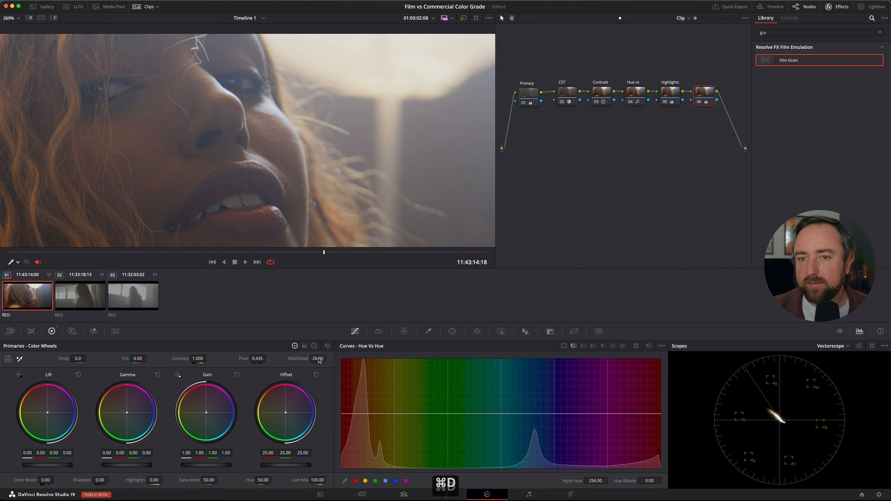
Step: Set the new node's midtone detail to -30 and check it against the bypassed image
{"action": "double_click", "coordinate": [318, 358]}
{"action": "type", "text": "-30"}
{"action": "key", "text": "Return"}
{"action": "key", "text": "super+d"}
{"action": "key", "text": "super+d"}
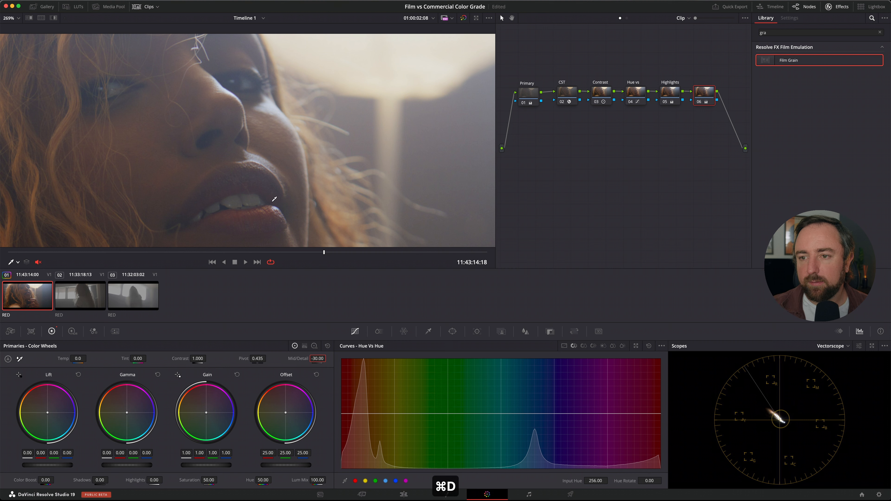
Step: Examine the full frame with and without the midtone detail softening
{"action": "scroll", "coordinate": [276, 183], "scroll_direction": "down", "scroll_amount": 4}
{"action": "key", "text": "super+z"}
{"action": "key", "text": "super+d"}
{"action": "key", "text": "super+d"}
{"action": "key", "text": "super+d"}
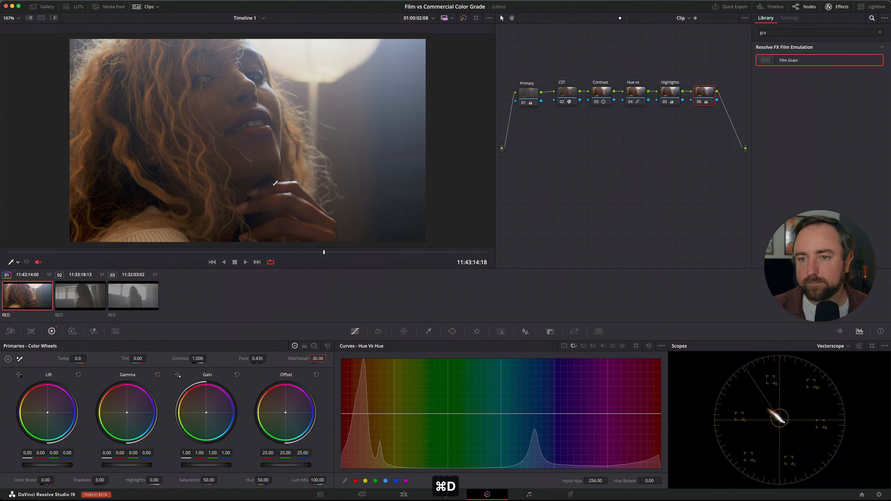
{"action": "key", "text": "super+d"}
{"action": "key", "text": "super+d"}
{"action": "key", "text": "super+d"}
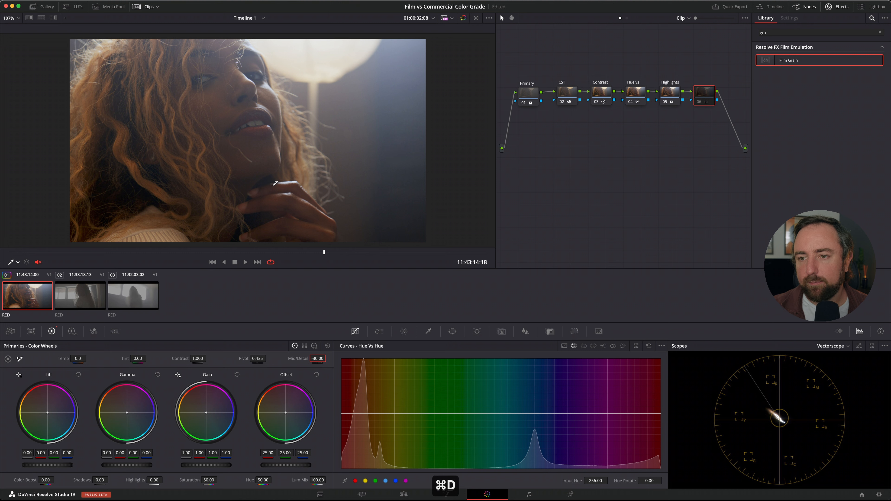
{"action": "key", "text": "super+d"}
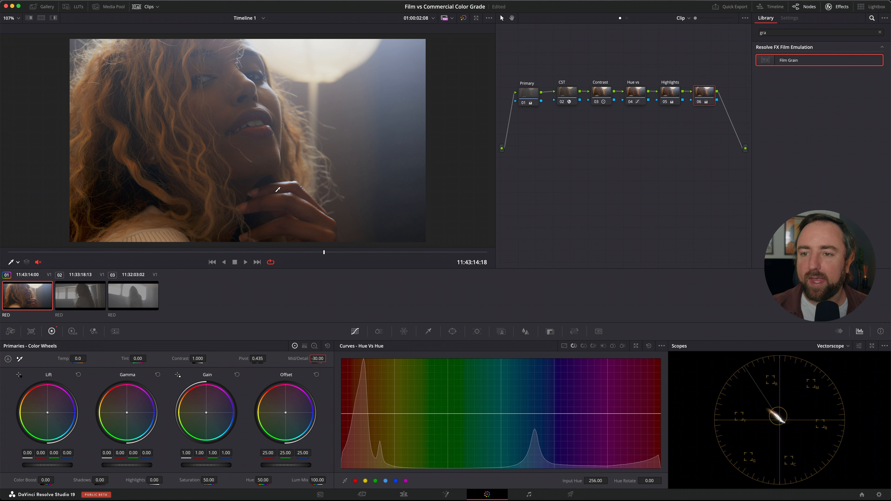
Step: Label the midtone detail node "MD" and save the project
{"action": "right_click", "coordinate": [703, 93]}
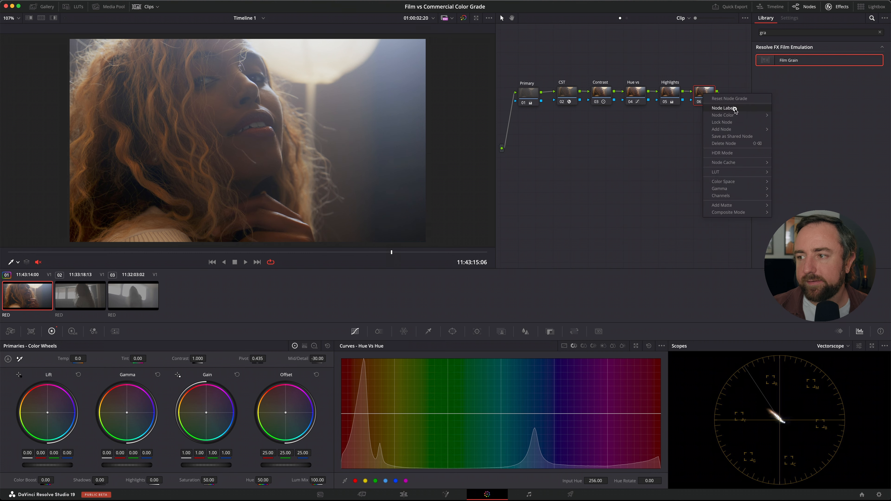
{"action": "left_click", "coordinate": [735, 109]}
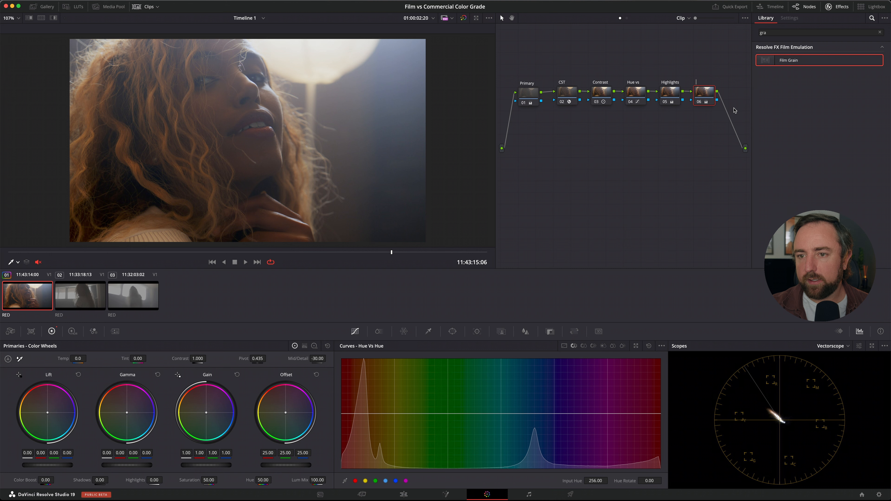
{"action": "type", "text": "MD"}
{"action": "key", "text": "Return"}
{"action": "key", "text": "super+s"}
Step: Shift the Primary node's offset color balance to 26.98, 26.54, 25.71 and check it against the bypassed node and in playback
{"action": "key", "text": "Left"}
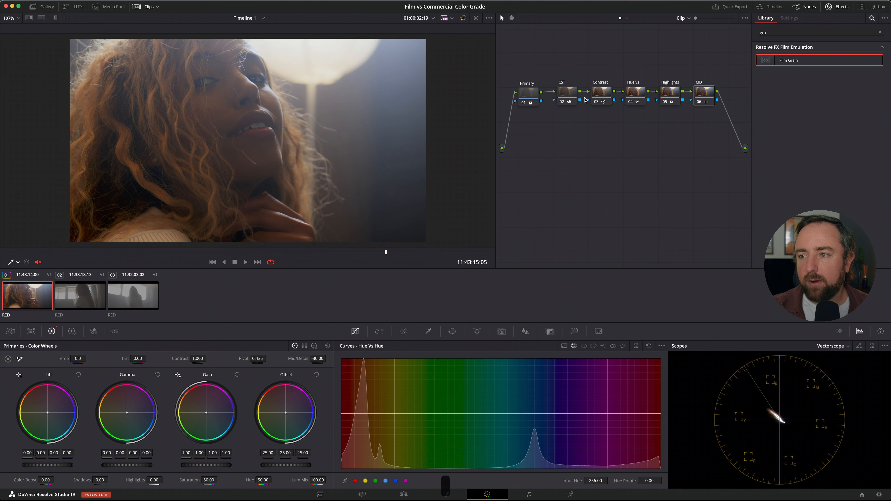
{"action": "left_click", "coordinate": [535, 94]}
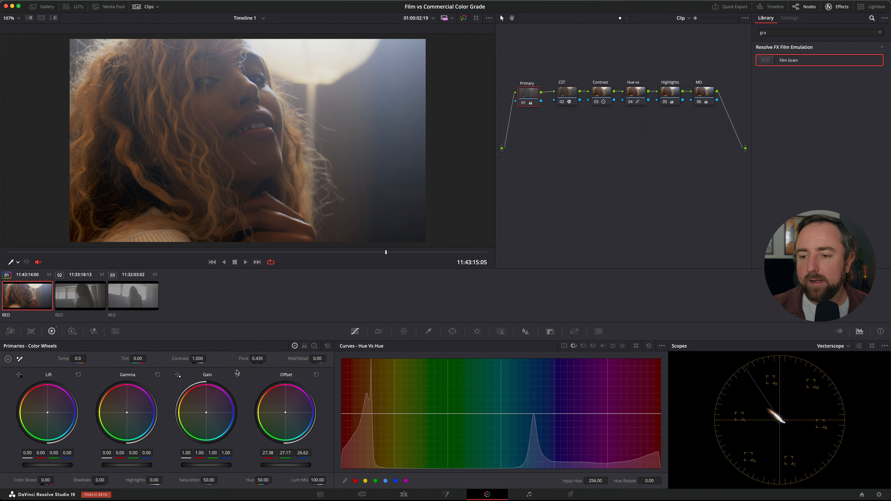
{"action": "left_click_drag", "start_coordinate": [285, 413], "coordinate": [287, 412]}
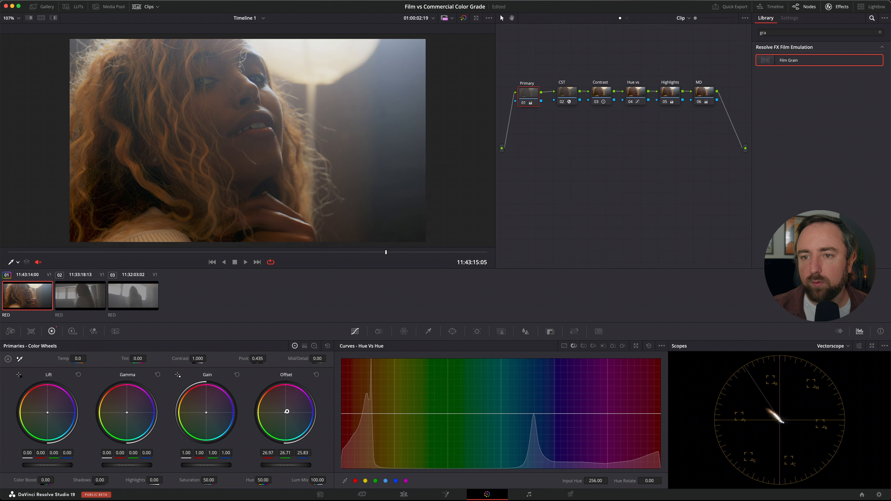
{"action": "left_click_drag", "start_coordinate": [287, 412], "coordinate": [287, 411]}
{"action": "key", "text": "super+d"}
{"action": "key", "text": "super+d"}
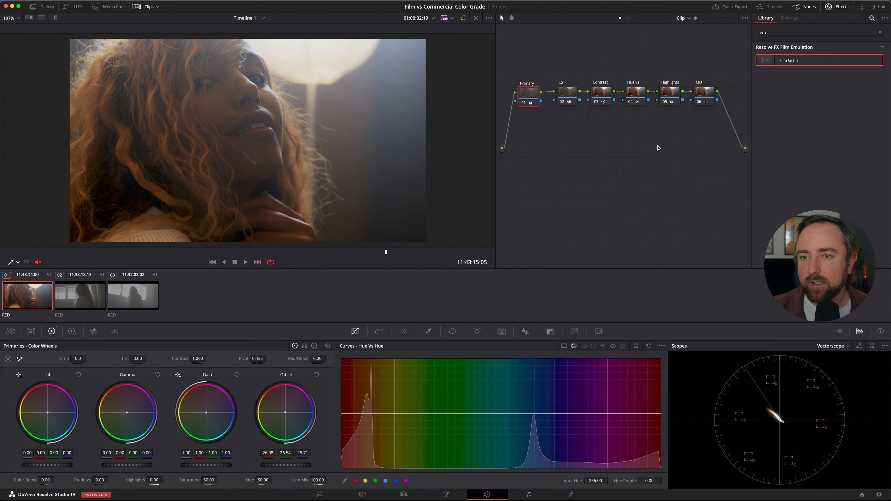
{"action": "key", "text": "space"}
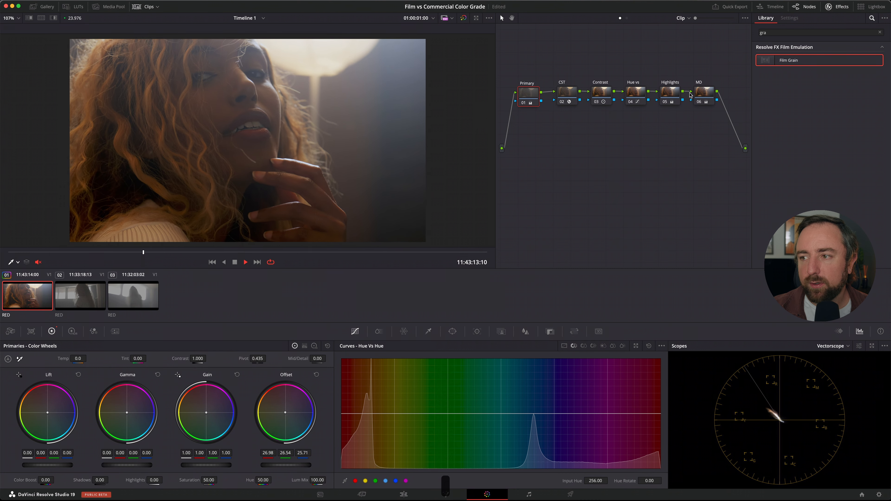
{"action": "key", "text": "space"}
Step: On the "Hue vs" node's Lum Vs Sat curve, reduce saturation in the highlights, shadows to about 0.82, and lower midtones to 0.96
{"action": "left_click", "coordinate": [641, 94]}
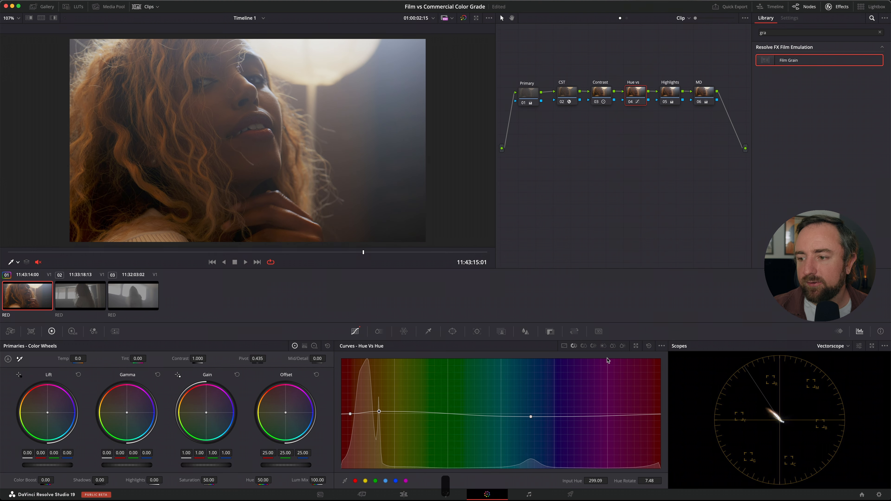
{"action": "left_click", "coordinate": [603, 346]}
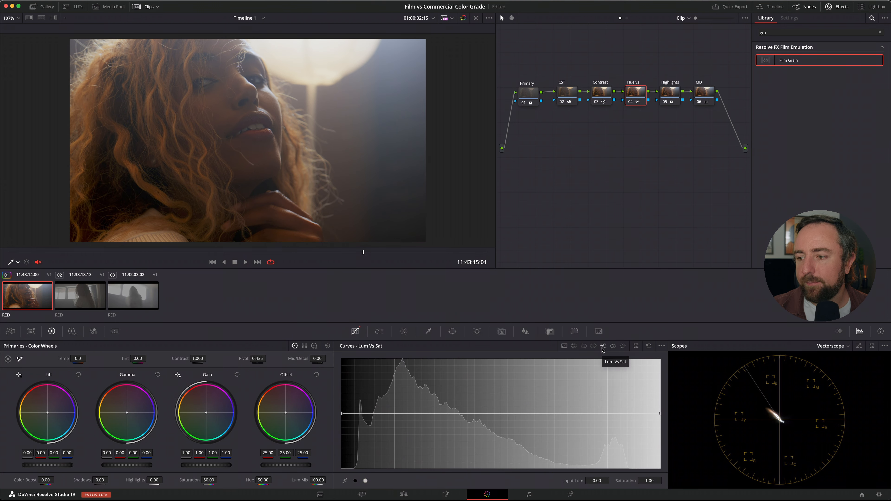
{"action": "left_click", "coordinate": [613, 346]}
{"action": "left_click", "coordinate": [603, 347]}
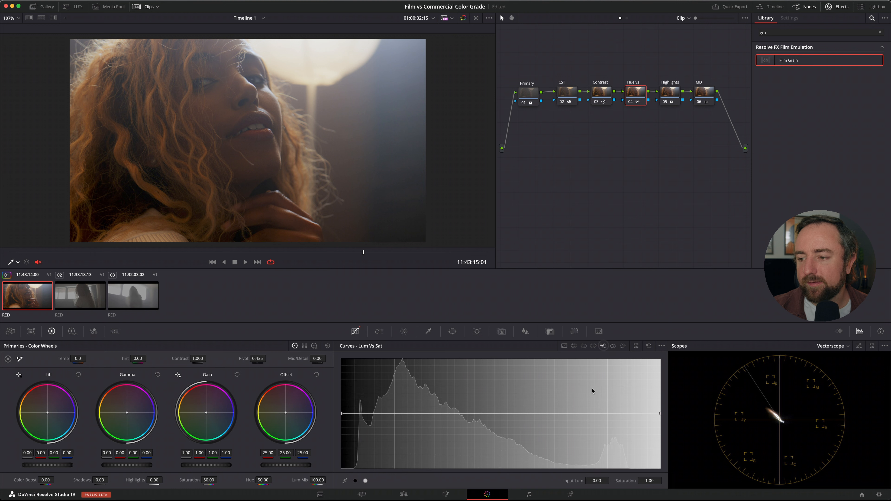
{"action": "mouse_move", "coordinate": [661, 416]}
{"action": "left_mouse_down"}
{"action": "mouse_move", "coordinate": [663, 431]}
{"action": "mouse_move", "coordinate": [663, 424]}
{"action": "left_mouse_up"}
{"action": "left_click", "coordinate": [438, 416]}
{"action": "left_click_drag", "start_coordinate": [342, 414], "coordinate": [343, 424]}
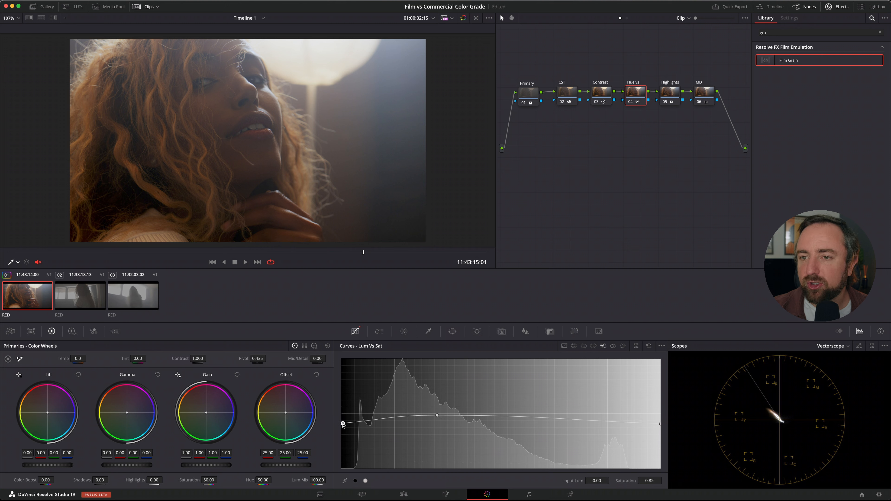
{"action": "left_click_drag", "start_coordinate": [438, 415], "coordinate": [438, 418]}
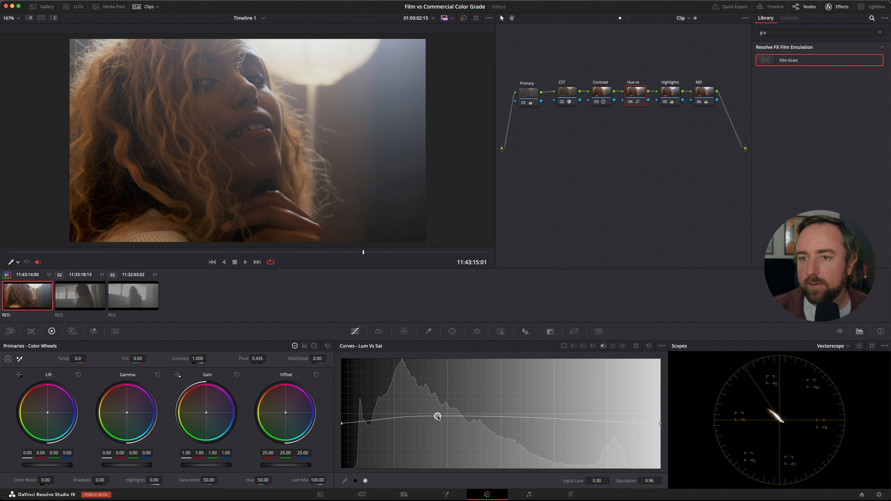
Step: Compare the image with the "Hue vs" node enabled and bypassed, and check another frame of the clip
{"action": "key", "text": "super+d"}
{"action": "key", "text": "super+d"}
{"action": "key", "text": "super+d"}
{"action": "key", "text": "super+d"}
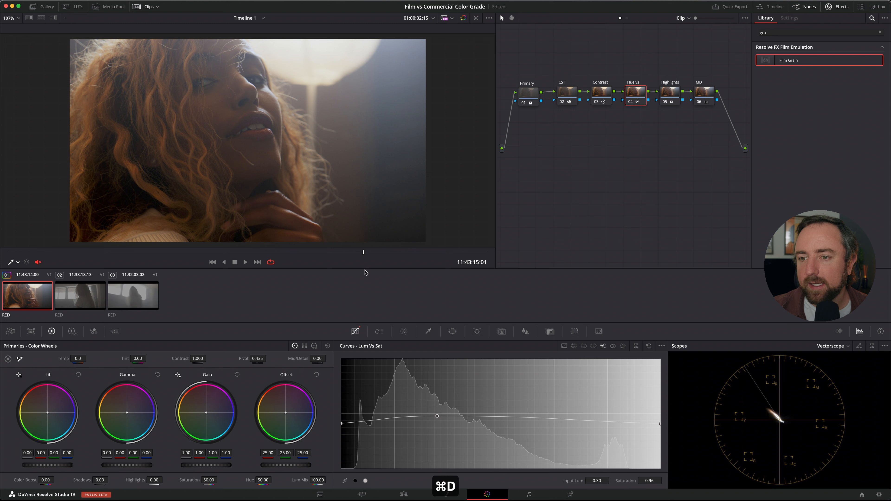
{"action": "key", "text": "super+d"}
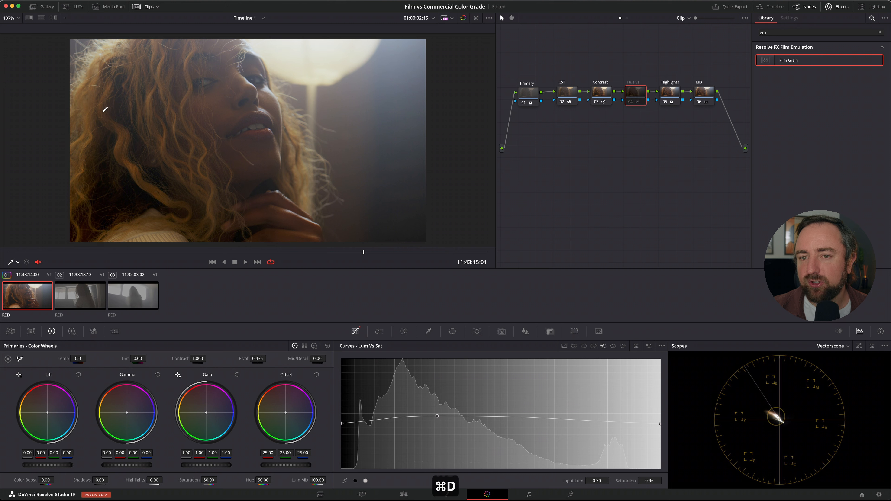
{"action": "key", "text": "super+d"}
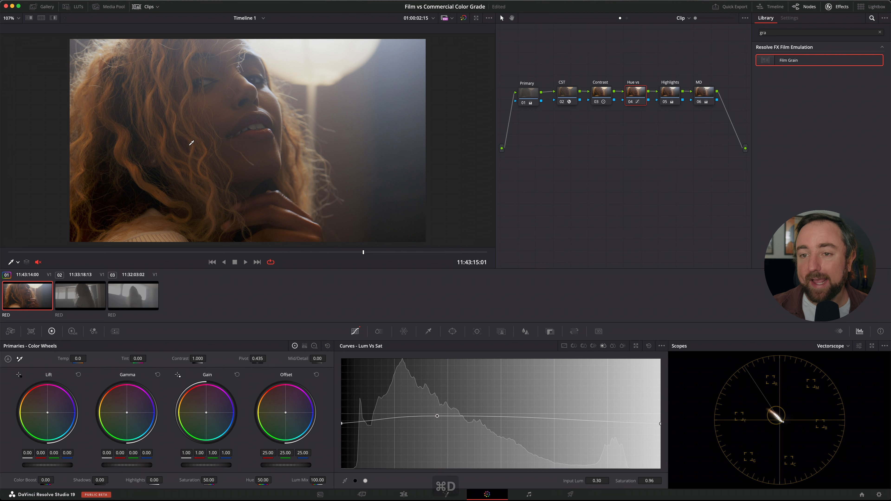
{"action": "left_click_drag", "start_coordinate": [376, 253], "coordinate": [347, 268]}
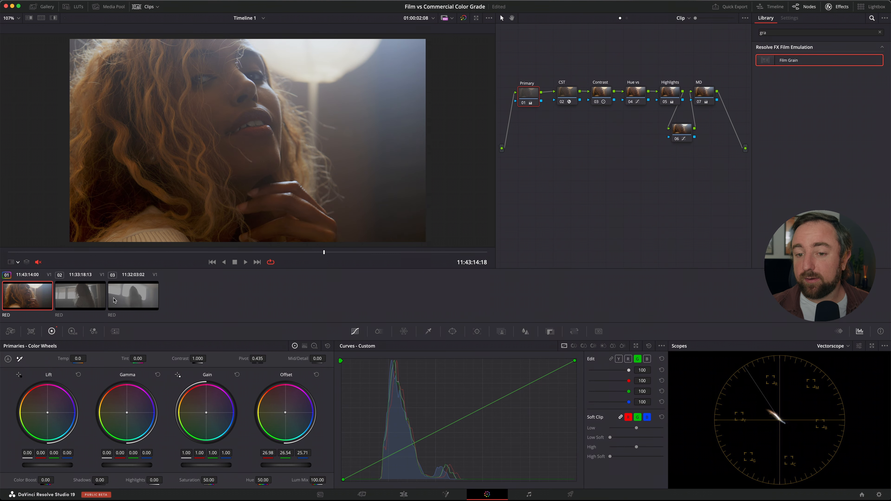
Step: Store the first clip's grade in the second memory slot and grab a still of its frame at 01:00:02:06
{"action": "left_click", "coordinate": [78, 299]}
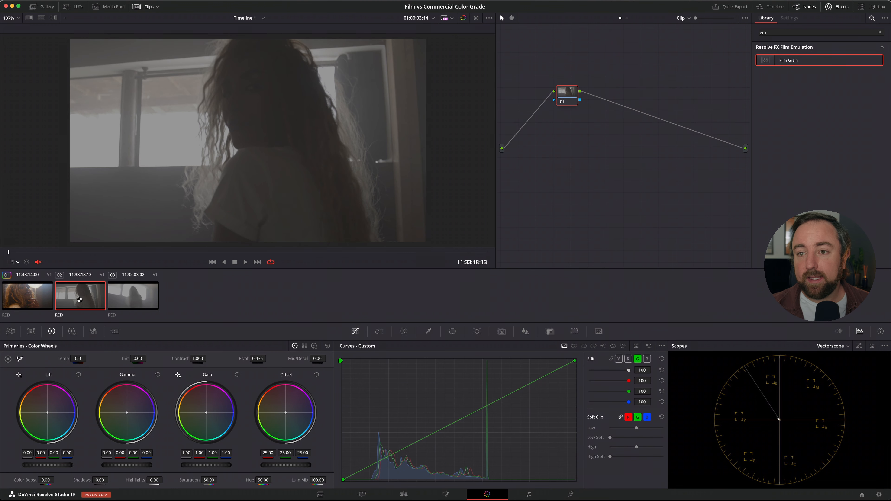
{"action": "left_click", "coordinate": [29, 294]}
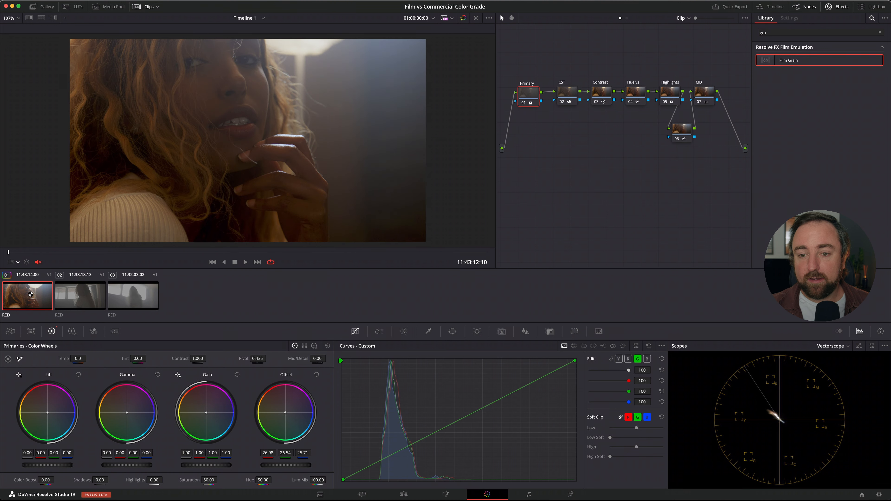
{"action": "key", "text": "alt+2"}
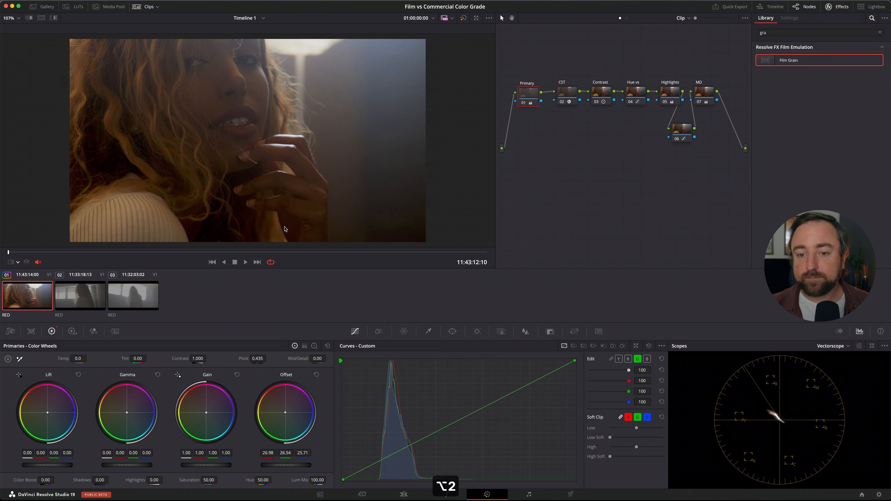
{"action": "left_click_drag", "start_coordinate": [370, 253], "coordinate": [311, 254]}
{"action": "right_click", "coordinate": [318, 162]}
{"action": "left_click", "coordinate": [339, 169]}
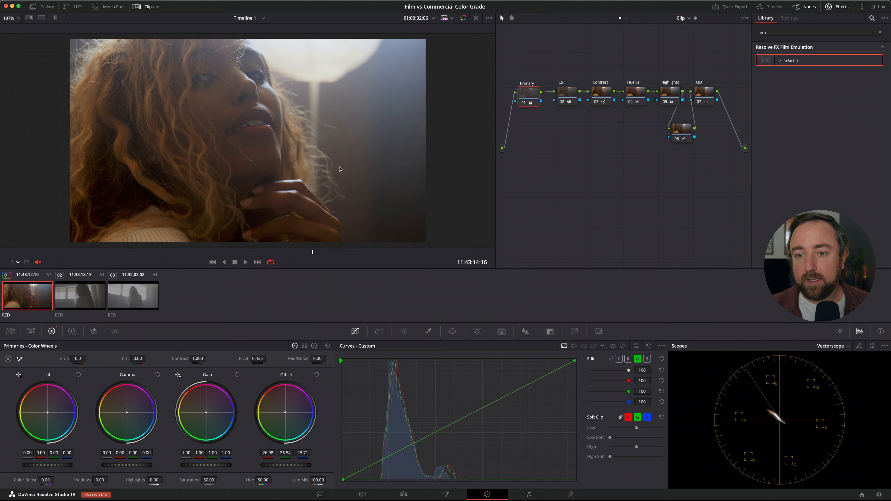
Step: Apply the stored grade to the second clip and balance its Primary node with offset 36.68, 36.24, 35.41 and slightly less red lift
{"action": "left_click", "coordinate": [84, 300]}
{"action": "key", "text": "super+2"}
{"action": "left_click", "coordinate": [234, 252]}
{"action": "mouse_move", "coordinate": [235, 252]}
{"action": "left_mouse_down"}
{"action": "mouse_move", "coordinate": [173, 253]}
{"action": "mouse_move", "coordinate": [249, 253]}
{"action": "left_mouse_up"}
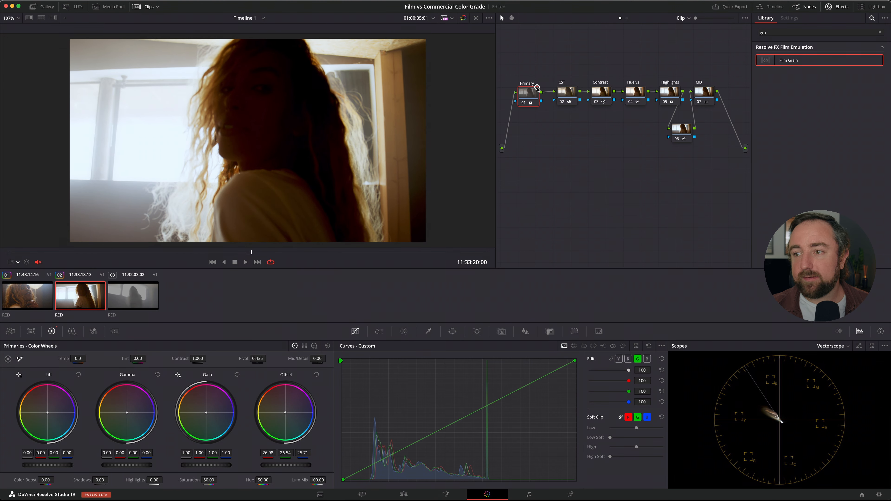
{"action": "left_click_drag", "start_coordinate": [286, 464], "coordinate": [383, 459]}
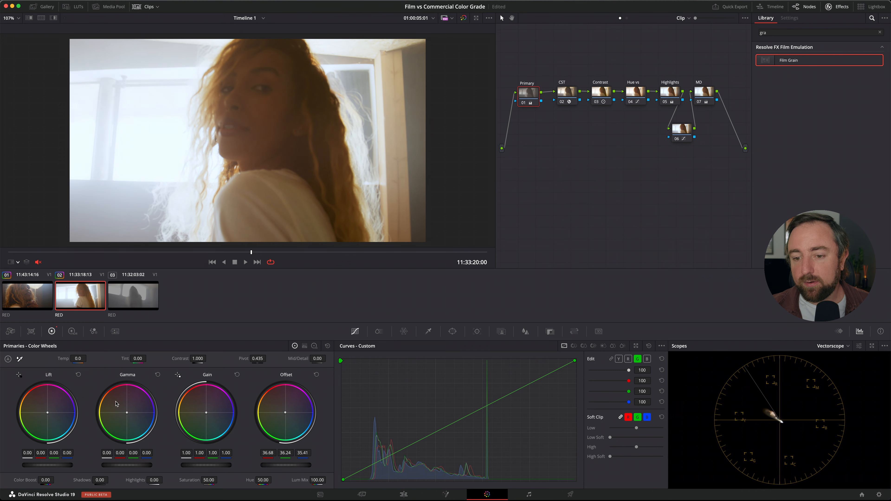
{"action": "left_click_drag", "start_coordinate": [53, 409], "coordinate": [55, 411]}
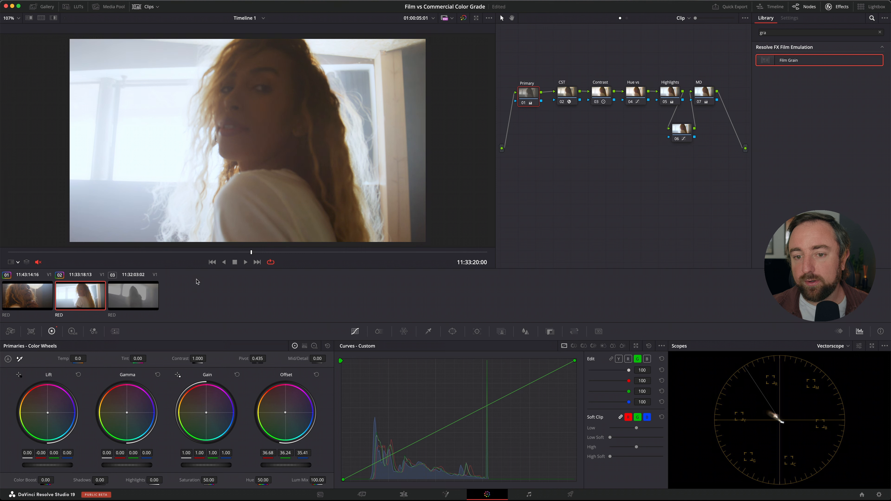
Step: Show the second clip in split screen beside gallery still 1.1.2 from the first clip
{"action": "key", "text": "super+alt+w"}
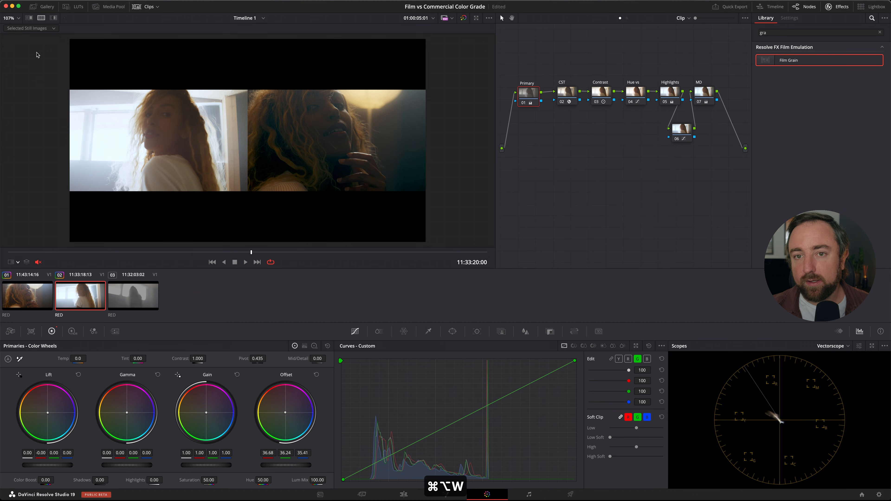
{"action": "left_click", "coordinate": [46, 7]}
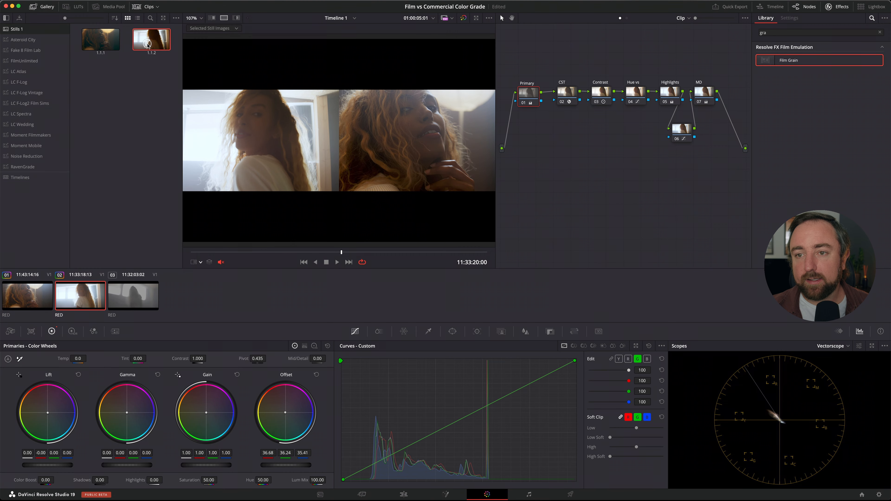
{"action": "left_click", "coordinate": [72, 7]}
{"action": "left_click", "coordinate": [48, 5]}
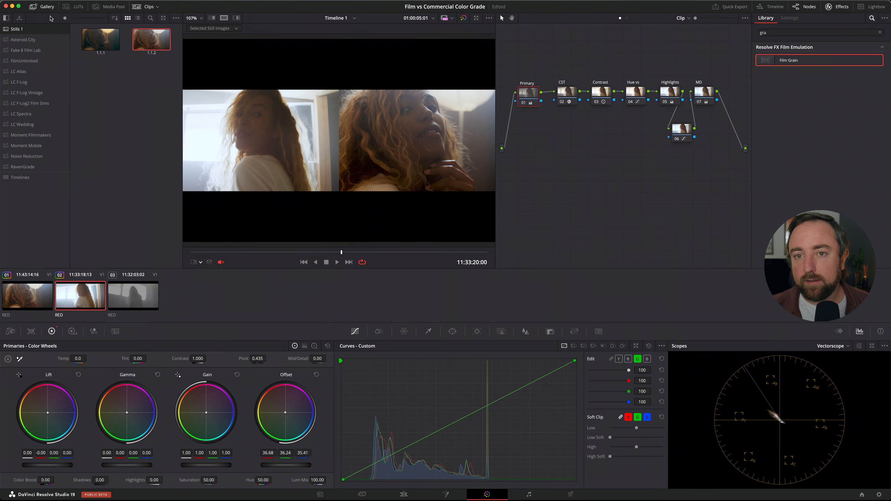
{"action": "left_click", "coordinate": [48, 5]}
{"action": "scroll", "coordinate": [411, 207], "scroll_direction": "up", "scroll_amount": 4}
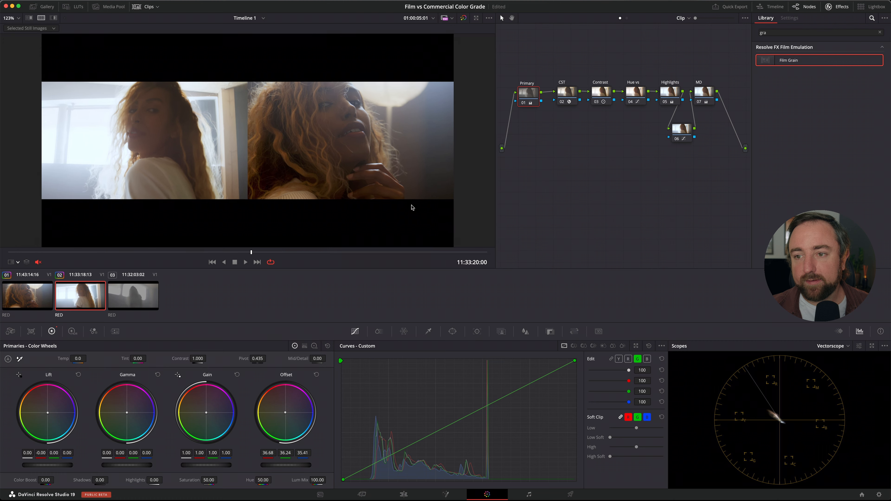
{"action": "scroll", "coordinate": [412, 207], "scroll_direction": "down", "scroll_amount": 1}
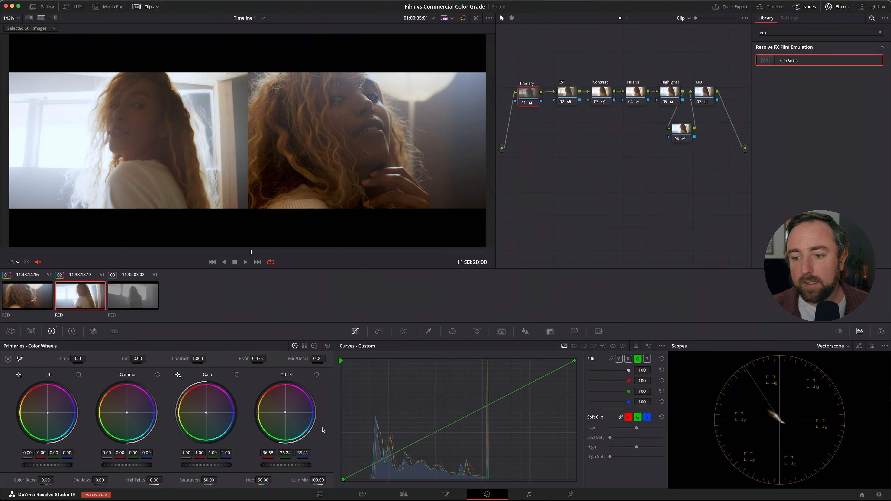
Step: Fine-tune the second clip's Primary offset to 35.10, 34.84, 34.30 and compare it with the full-frame reference still
{"action": "left_click_drag", "start_coordinate": [285, 410], "coordinate": [283, 413]}
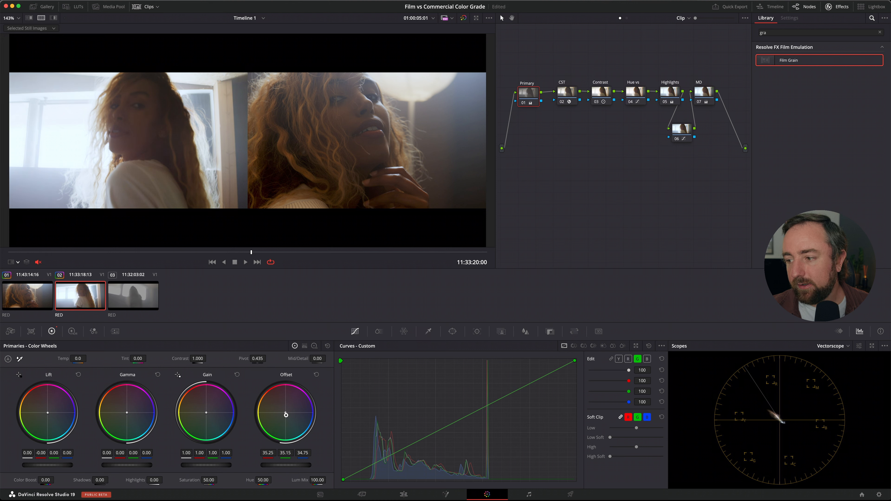
{"action": "left_click_drag", "start_coordinate": [286, 415], "coordinate": [286, 413]}
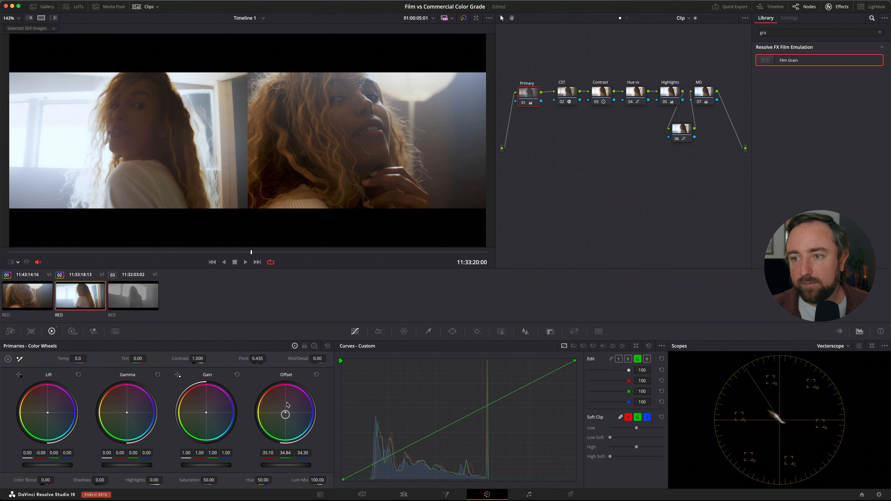
{"action": "key", "text": "super+alt+w"}
{"action": "key", "text": "super+w"}
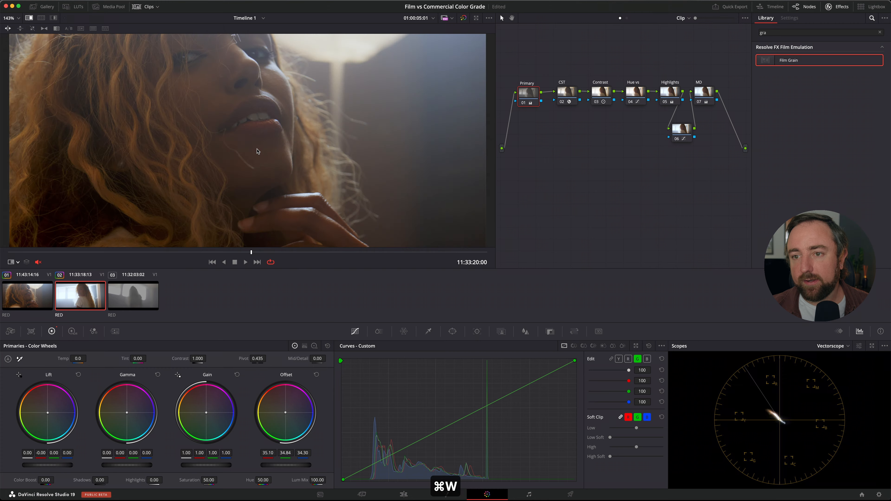
{"action": "key", "text": "super+w"}
{"action": "scroll", "coordinate": [257, 149], "scroll_direction": "down", "scroll_amount": 3}
{"action": "key", "text": "super+w"}
{"action": "key", "text": "super+w"}
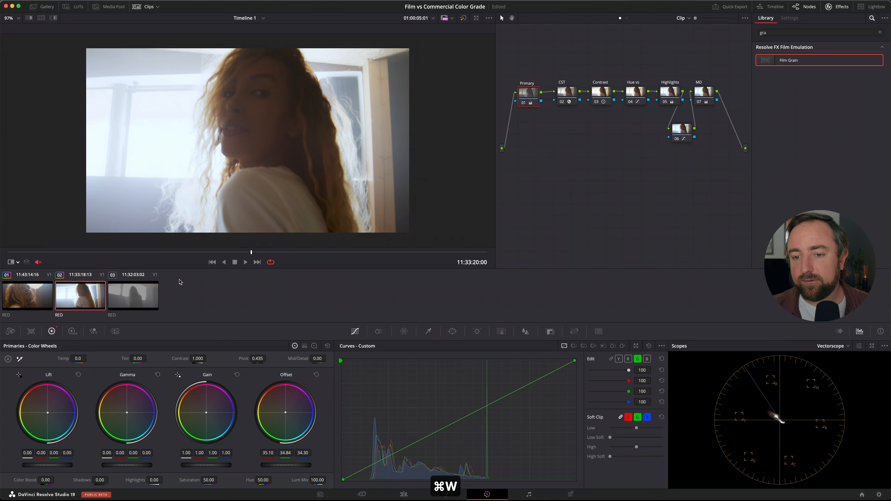
Step: Match the third clip to the reference still with Primary offset 20.37, 19.28, 18.01, and save the project
{"action": "left_click", "coordinate": [155, 284]}
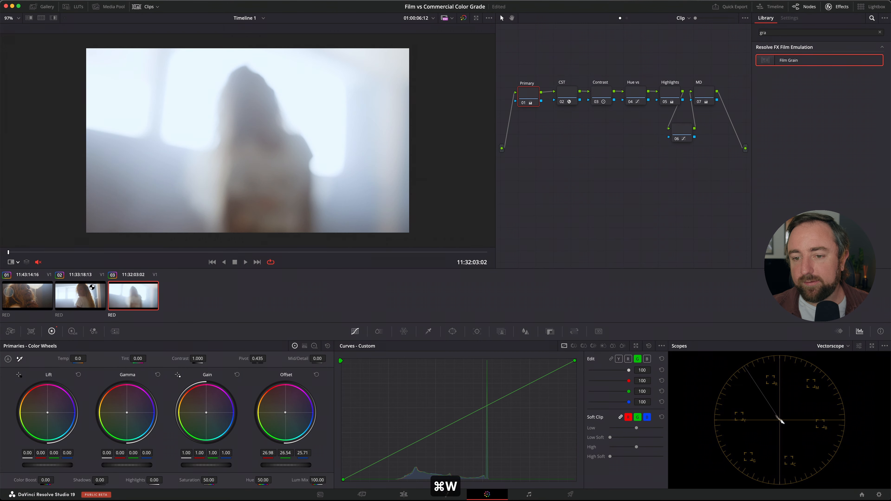
{"action": "key", "text": "space"}
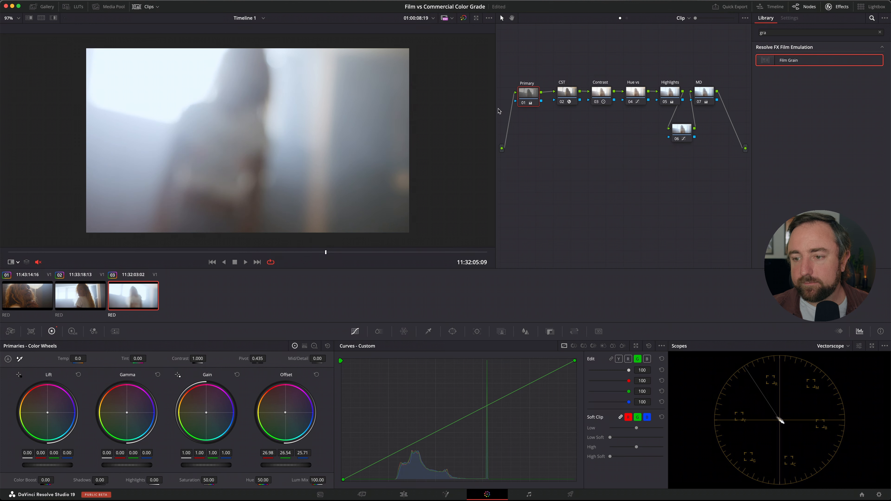
{"action": "left_click_drag", "start_coordinate": [283, 467], "coordinate": [210, 468]}
{"action": "key", "text": "super+alt+w"}
{"action": "left_click_drag", "start_coordinate": [294, 414], "coordinate": [291, 410]}
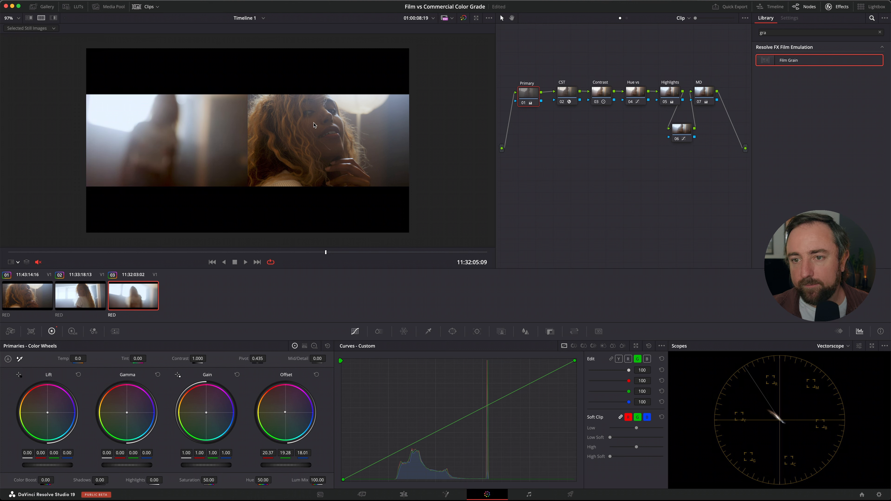
{"action": "key", "text": "super+w"}
{"action": "key", "text": "super+s"}
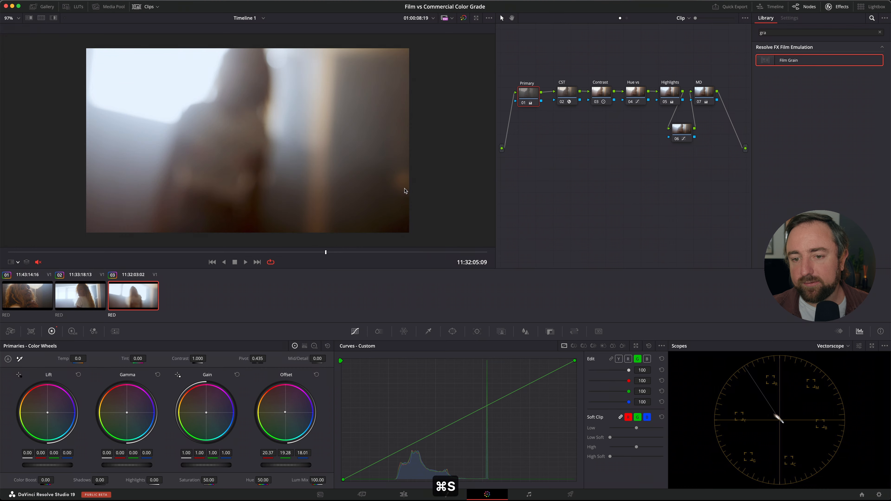
Step: Play the graded sequence full screen from the first clip with looping off
{"action": "left_click", "coordinate": [36, 294]}
{"action": "left_click", "coordinate": [270, 262]}
{"action": "key", "text": "super+f"}
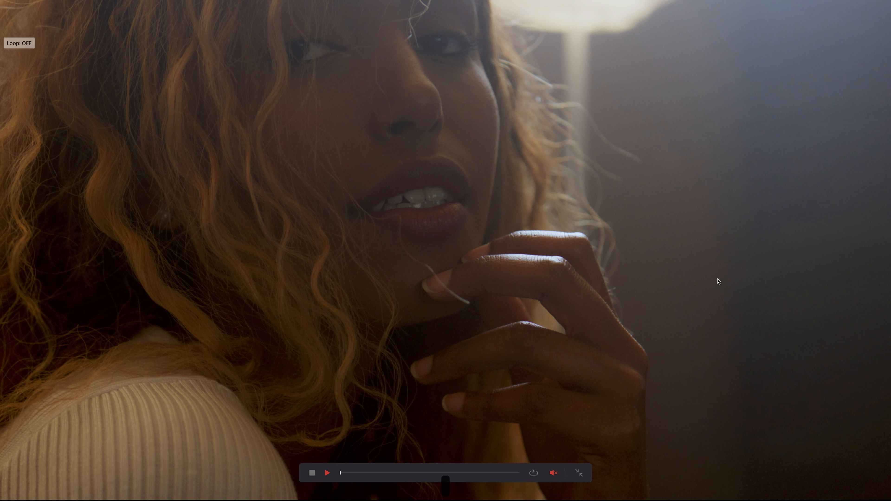
Step: Review the sequence playback and compare the first clip's commercial grade with its film-look gallery still using the reference wipe
{"action": "key", "text": "space"}
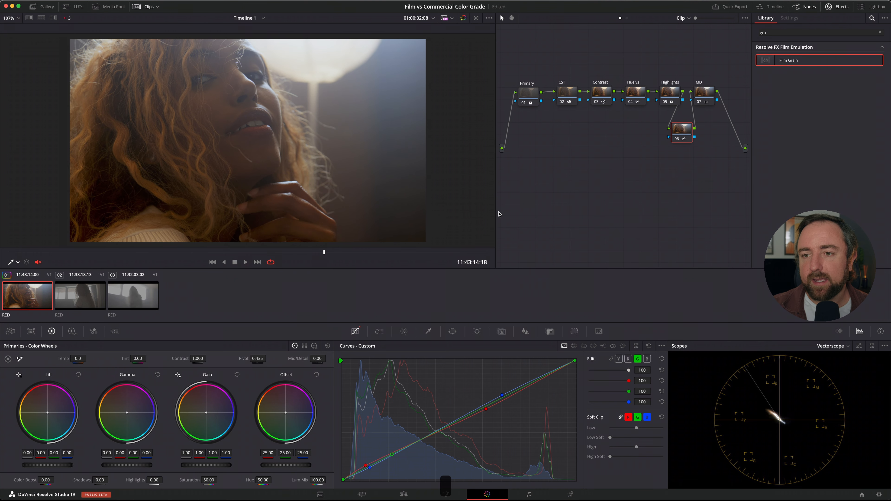
{"action": "left_click", "coordinate": [529, 102]}
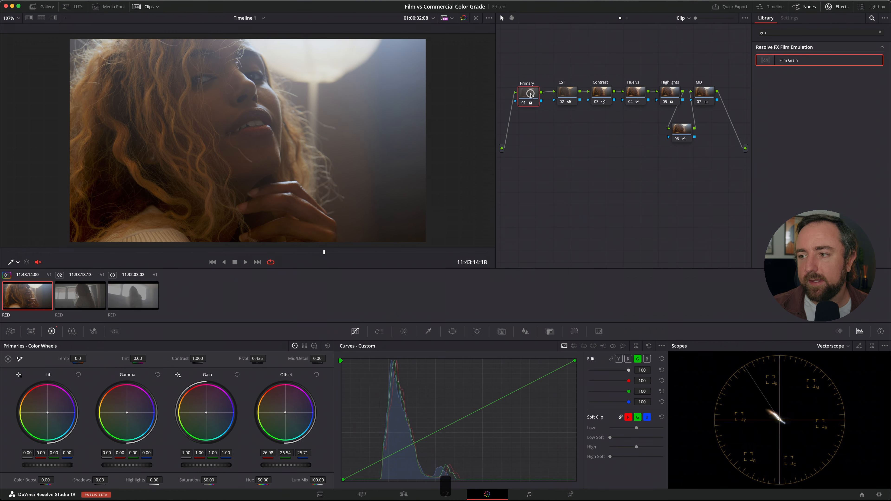
{"action": "left_click", "coordinate": [41, 9]}
{"action": "left_click", "coordinate": [42, 8]}
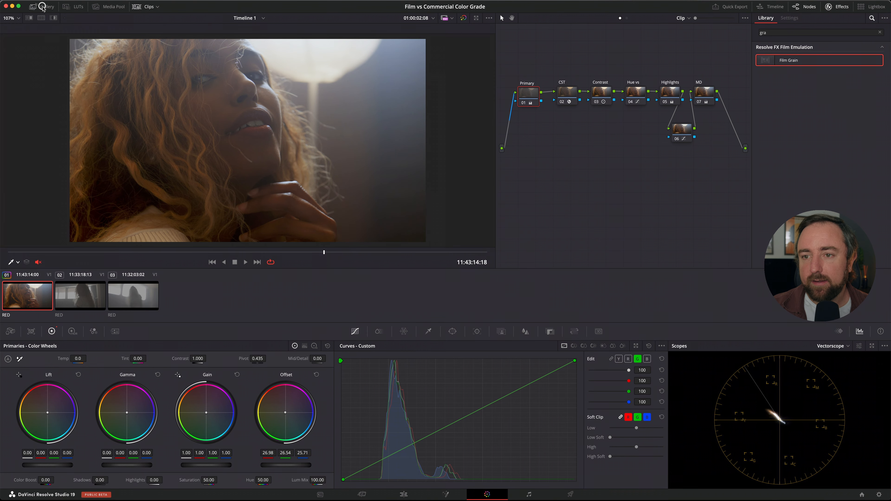
{"action": "key", "text": "super+w"}
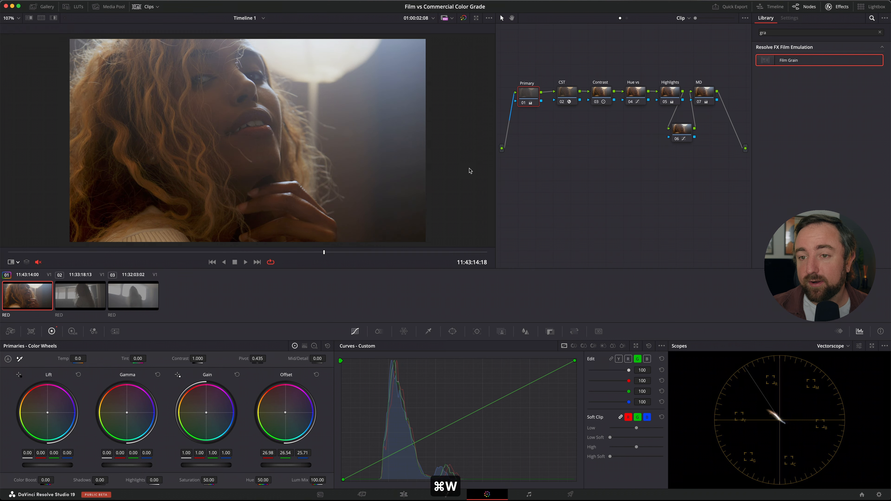
{"action": "key", "text": "super+w"}
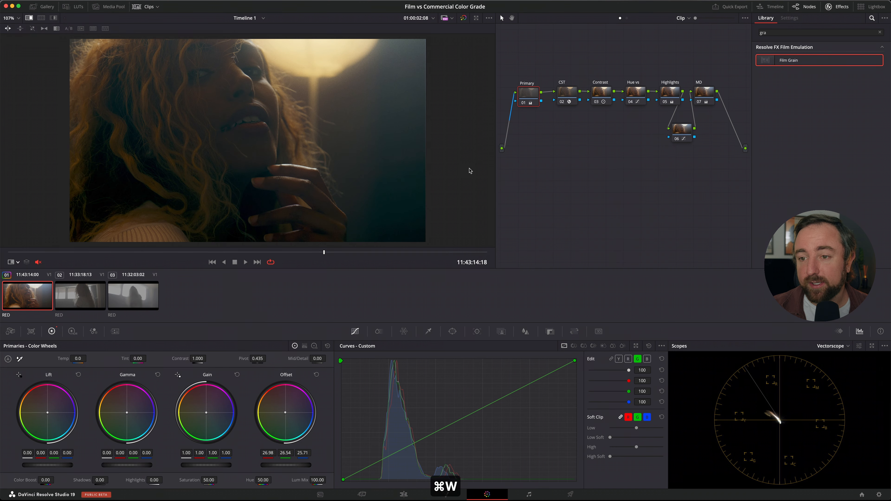
{"action": "key", "text": "super+w"}
Step: Show the first clip beside the film-look still in a Selected Still Images split screen and view the comparison full screen
{"action": "key", "text": "alt+super+w"}
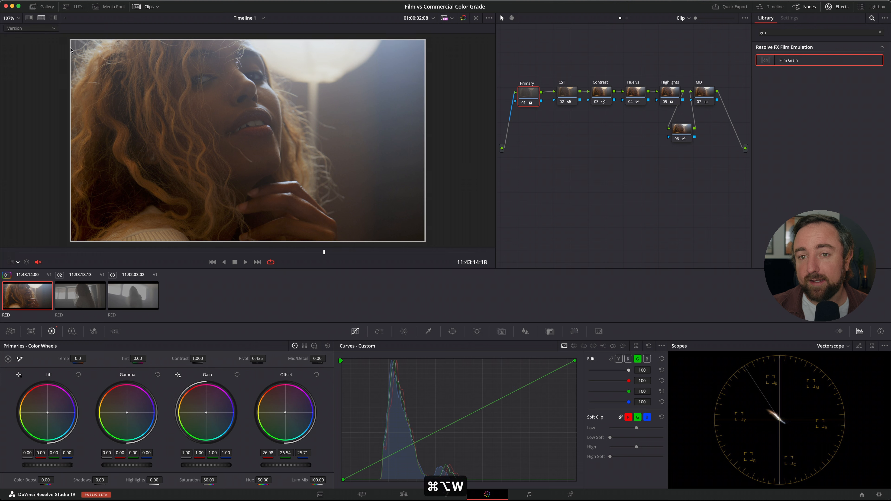
{"action": "left_click", "coordinate": [21, 30]}
{"action": "left_click", "coordinate": [45, 98]}
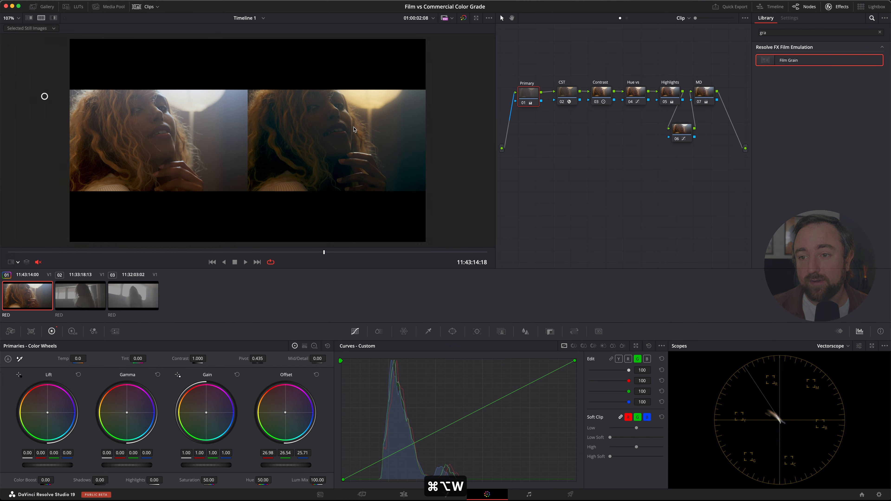
{"action": "key", "text": "super+f"}
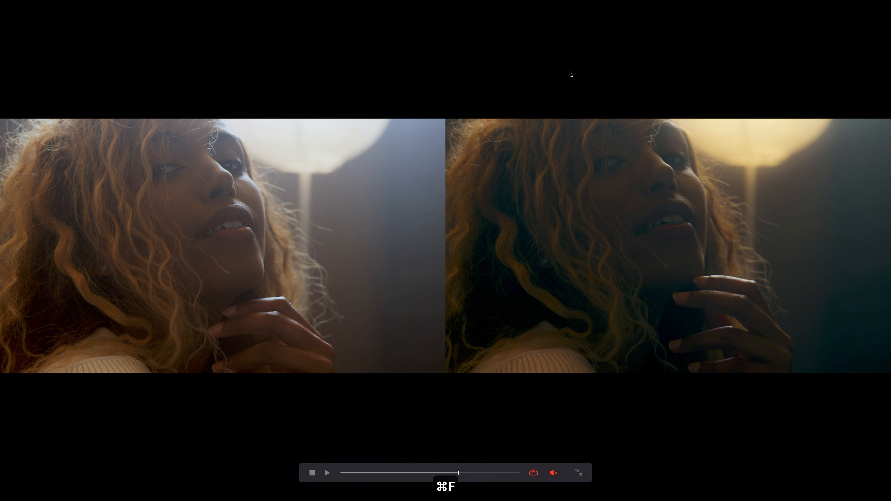